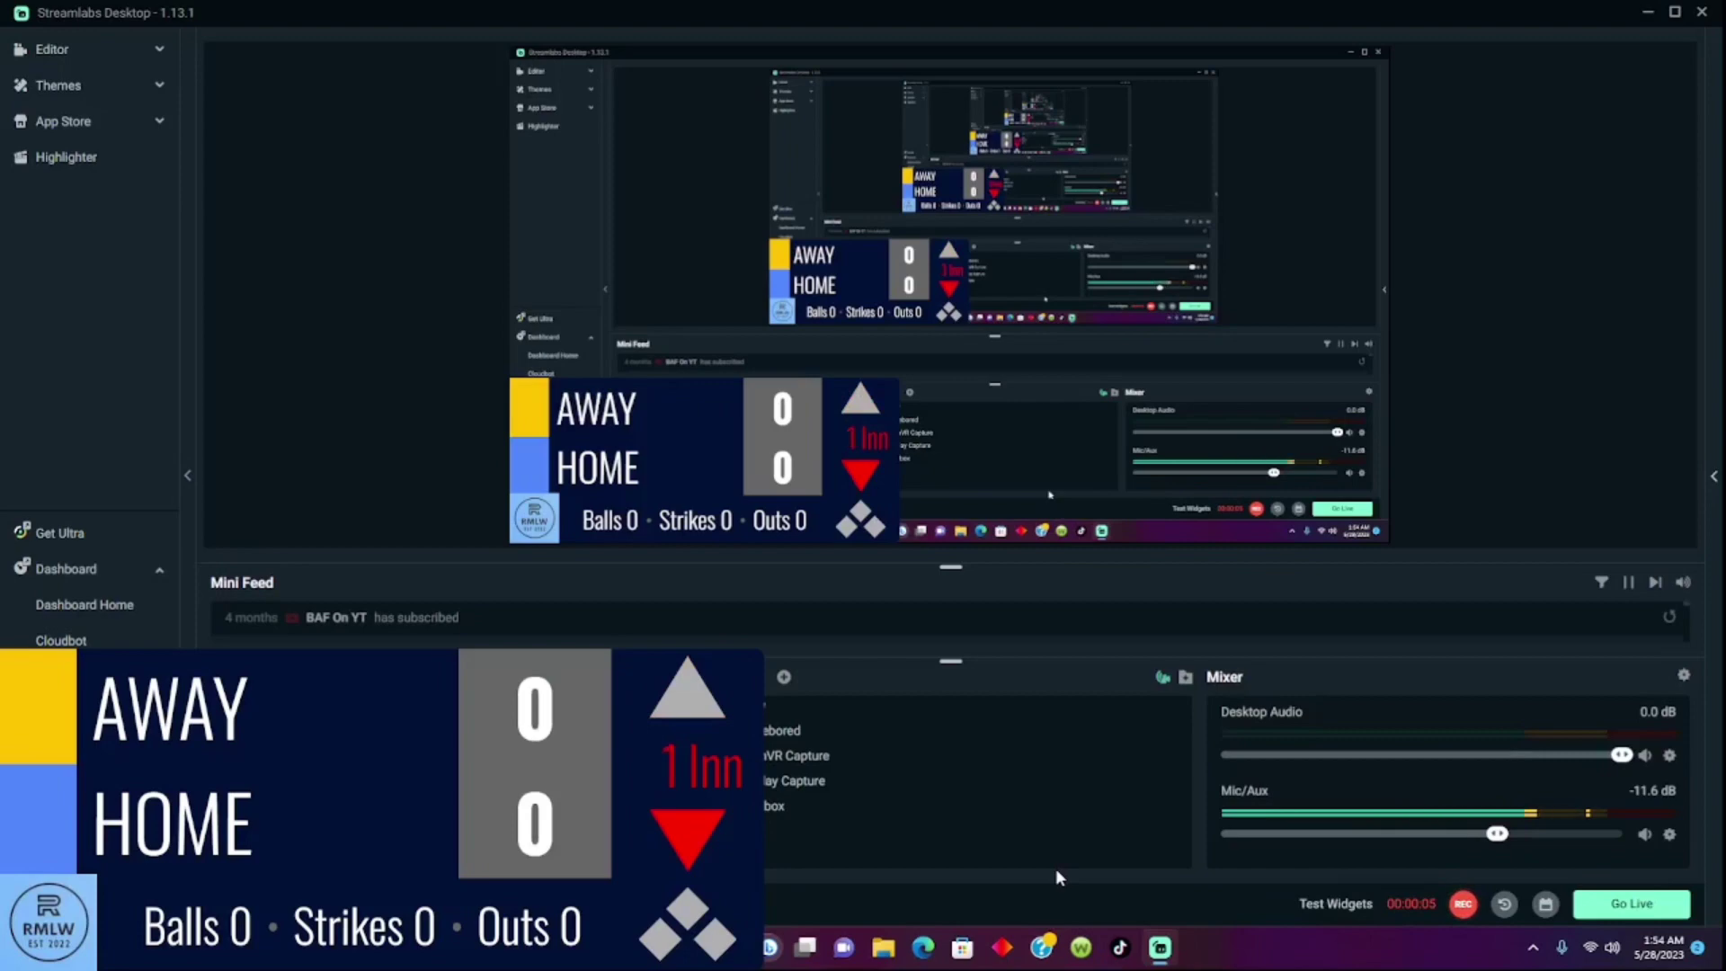
Step: Shift the scoreboard, fit the RMLW logo into its bottom-left square, then minimize Streamlabs
mouse_move(734, 485)
mouse_down()
mouse_move(1027, 102)
mouse_move(811, 478)
mouse_up()
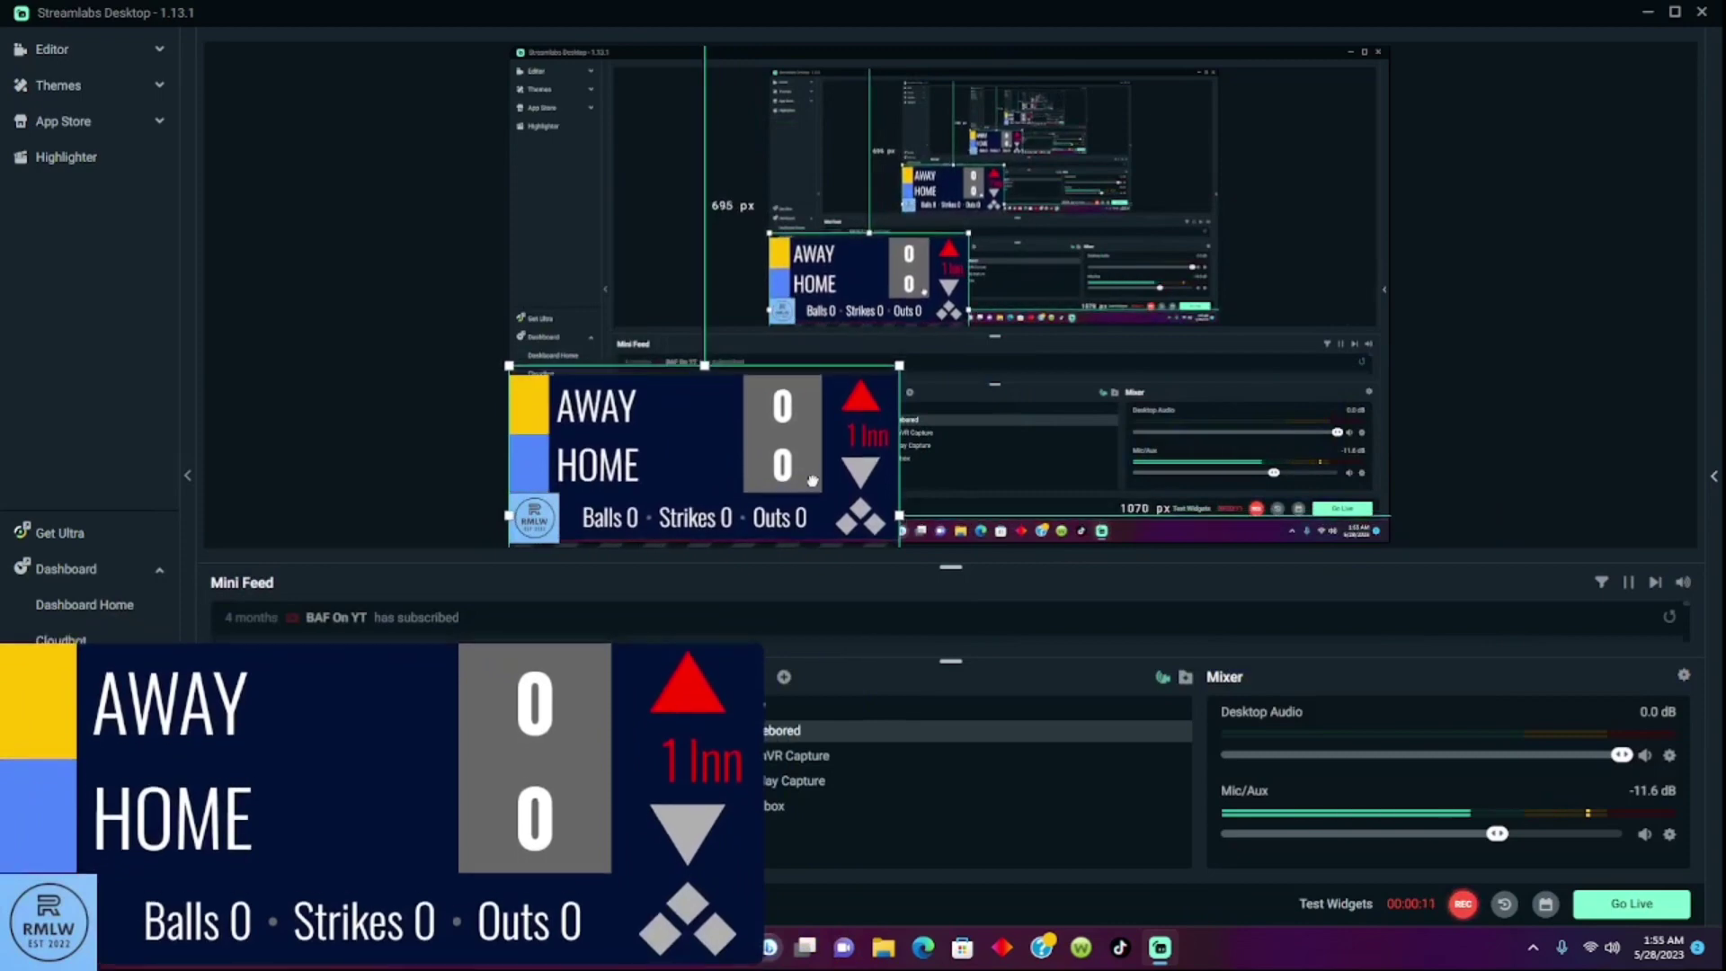
click(532, 519)
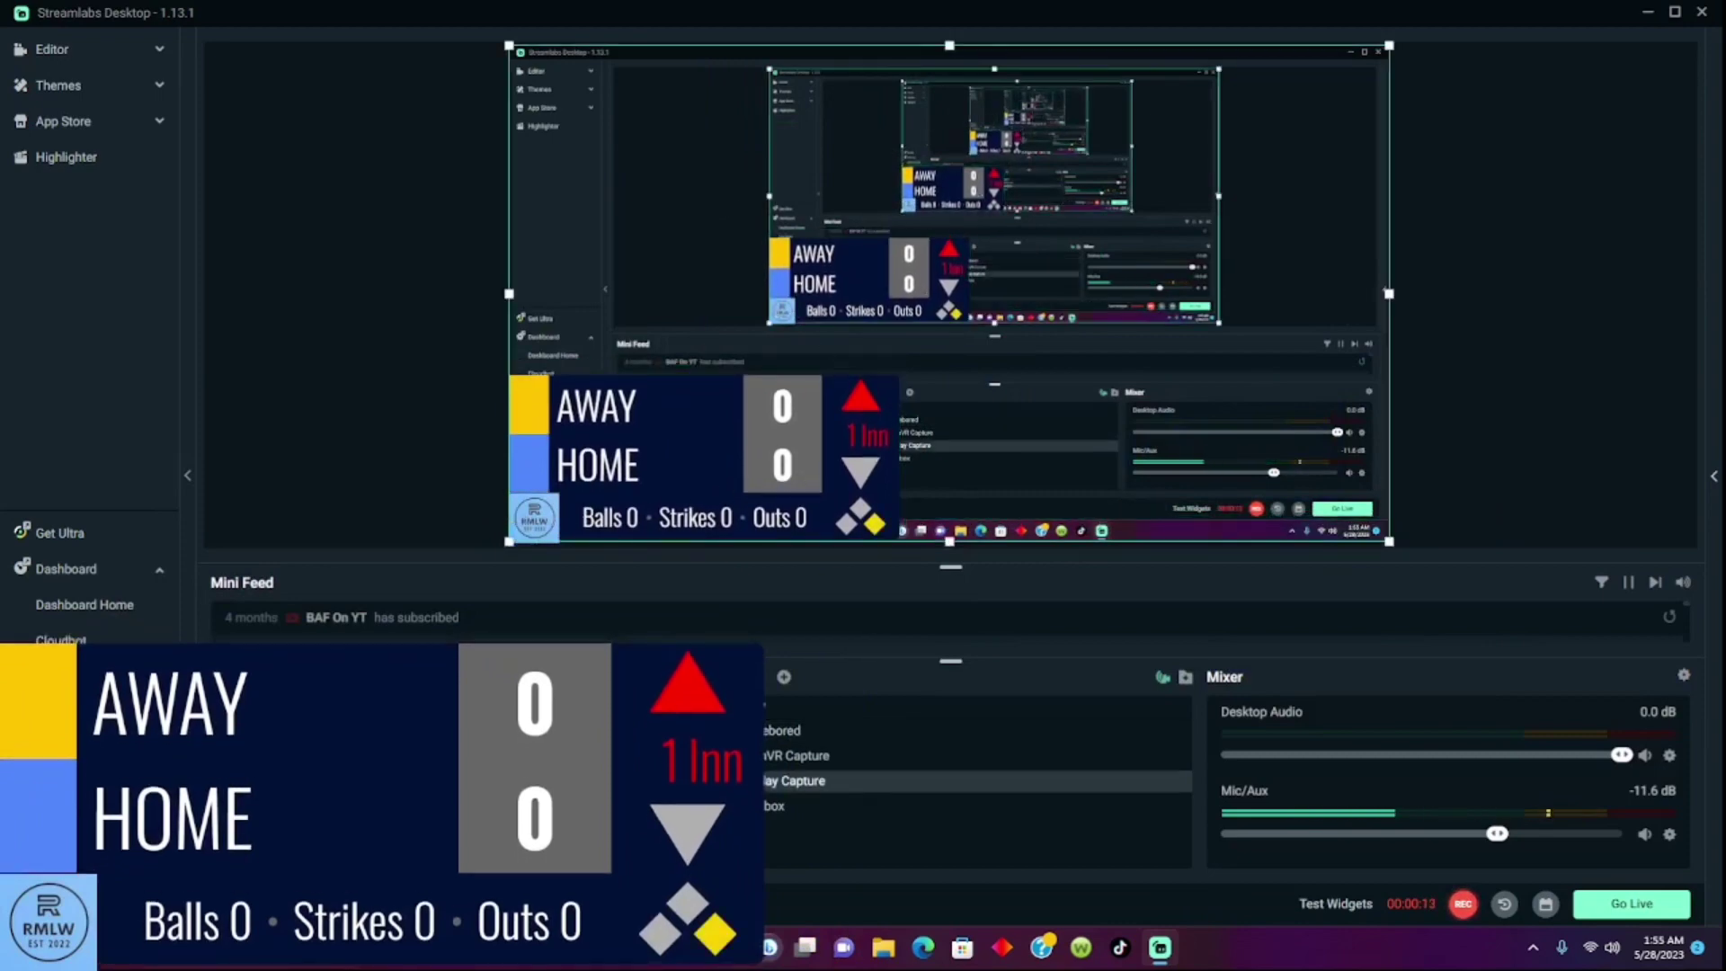
drag(532, 517, 610, 375)
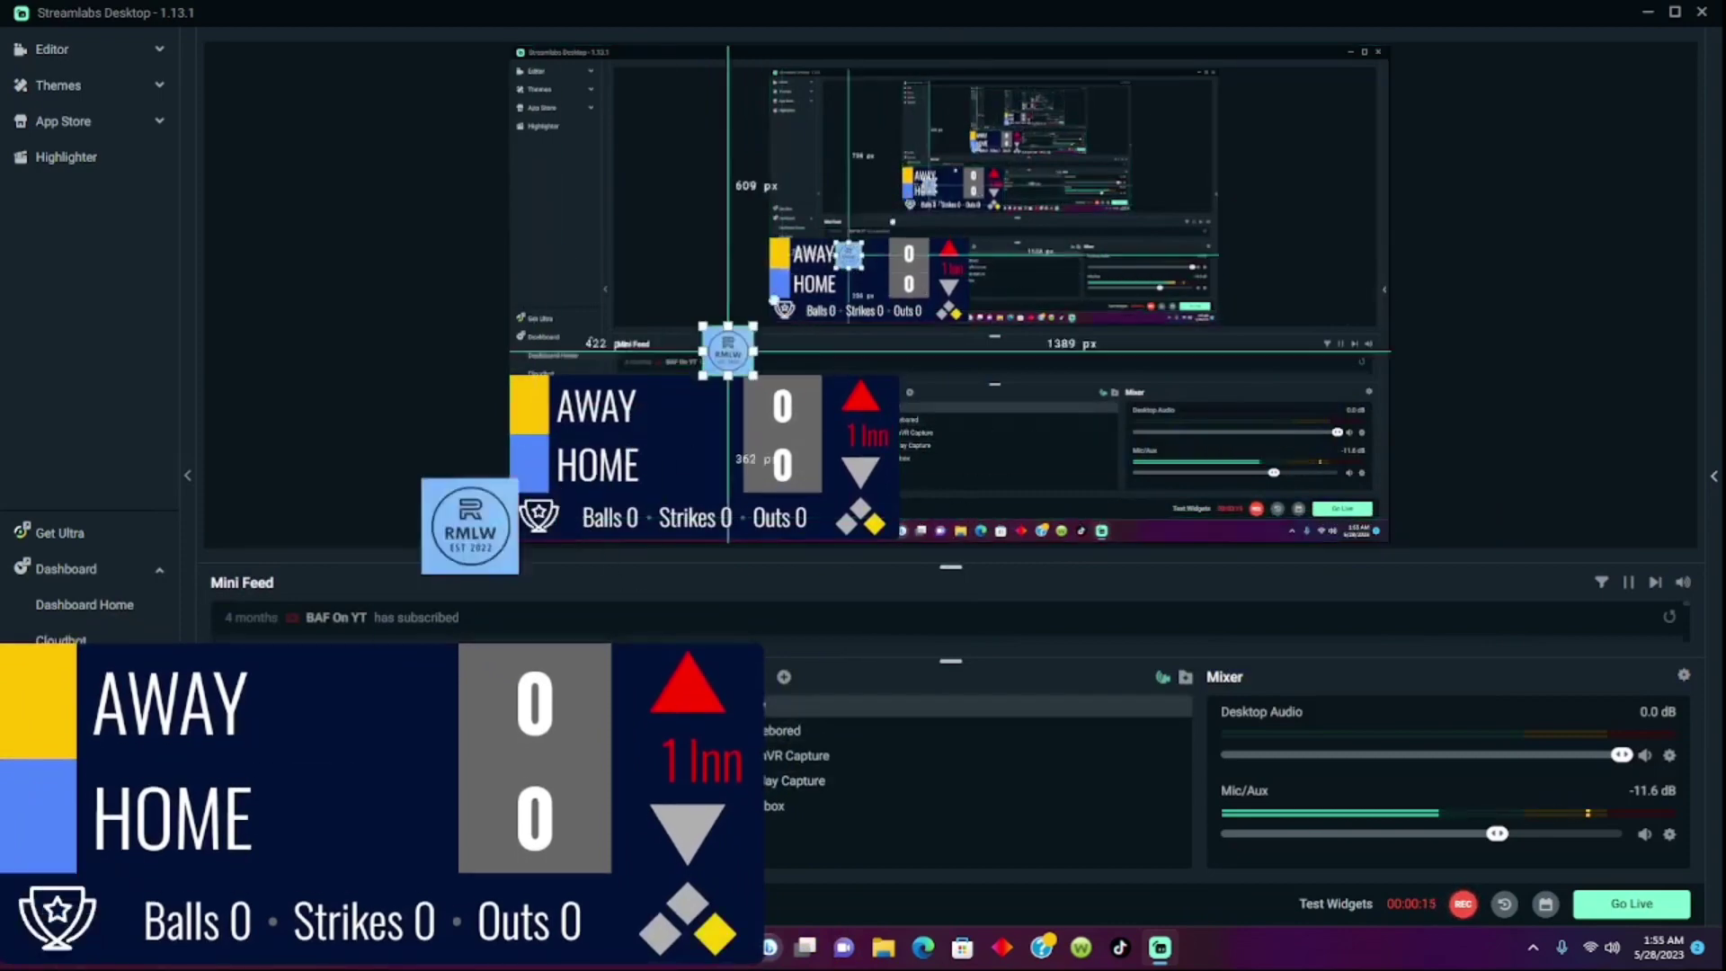
drag(849, 263, 1161, 28)
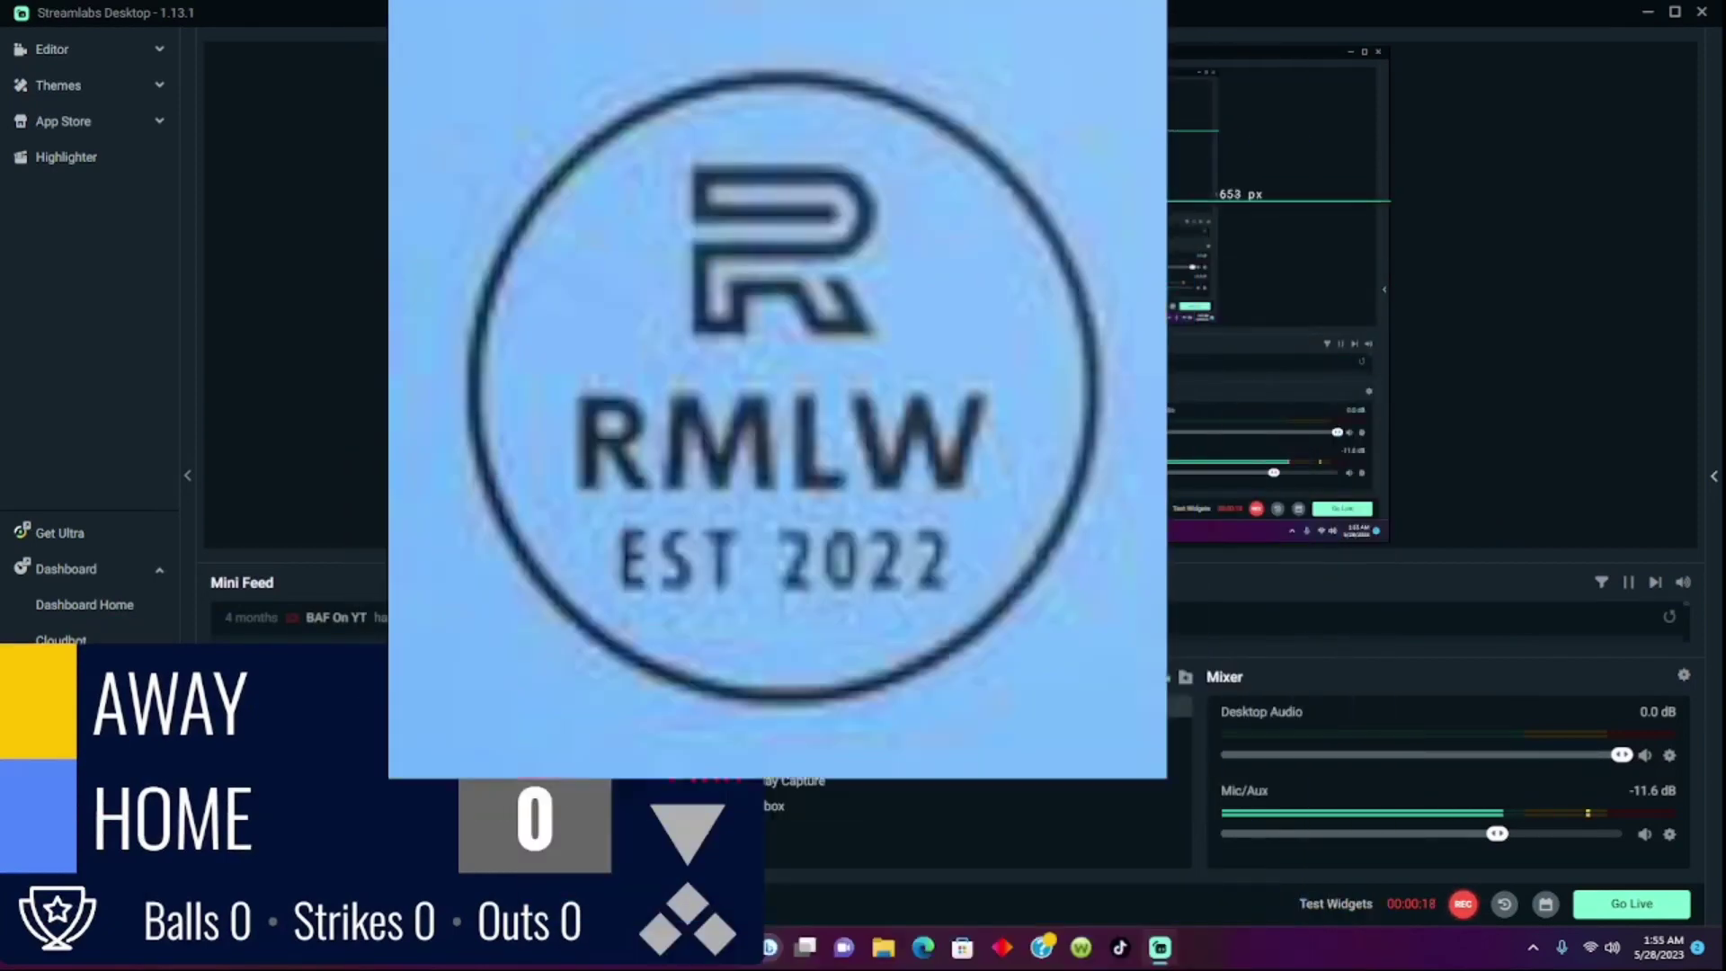
drag(777, 391, 838, 478)
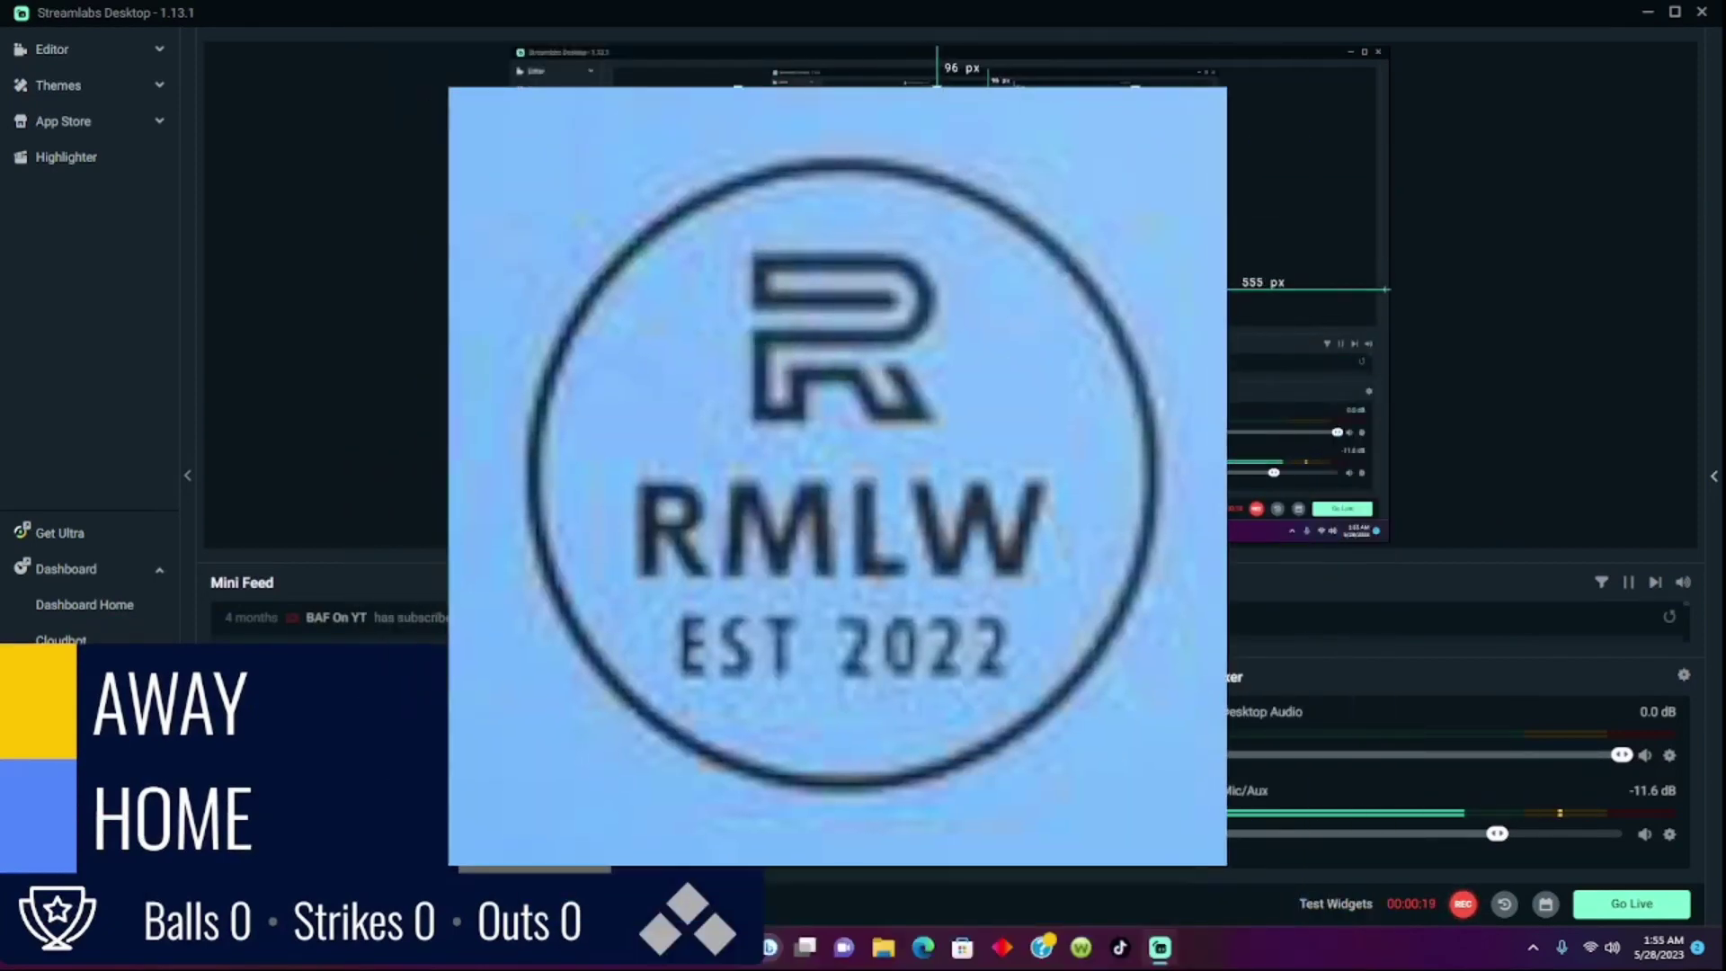
mouse_move(1221, 862)
mouse_down()
mouse_move(769, 120)
mouse_move(536, 510)
mouse_up()
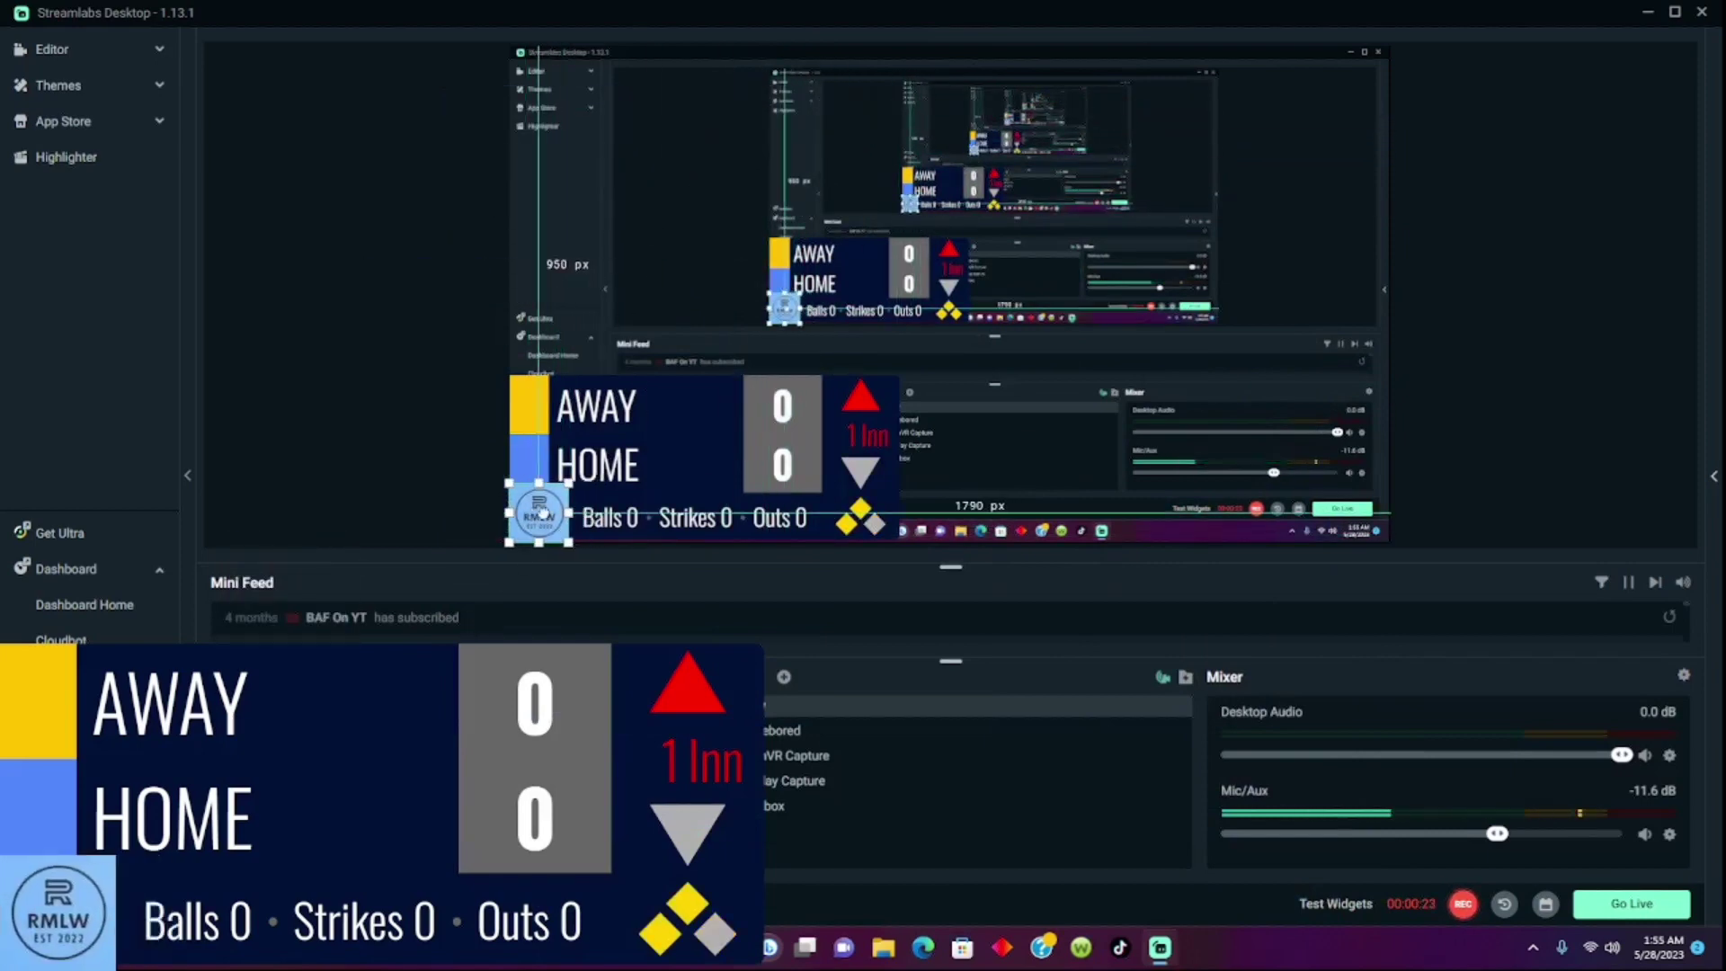
drag(508, 476, 537, 519)
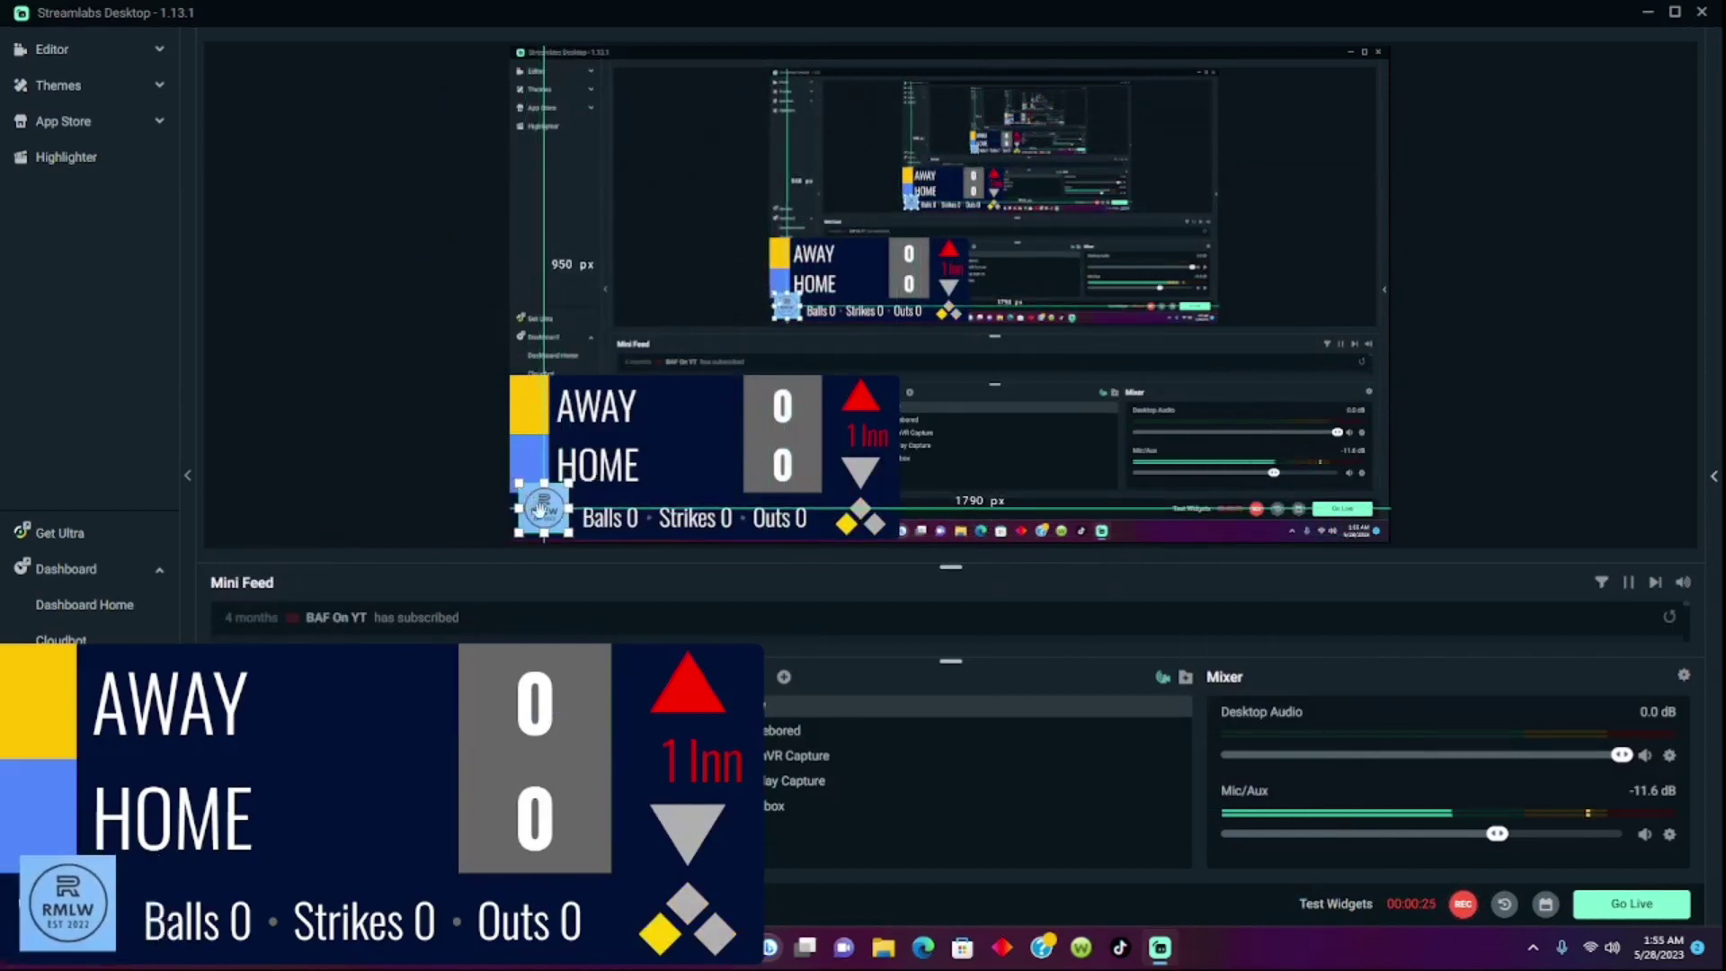
click(1561, 490)
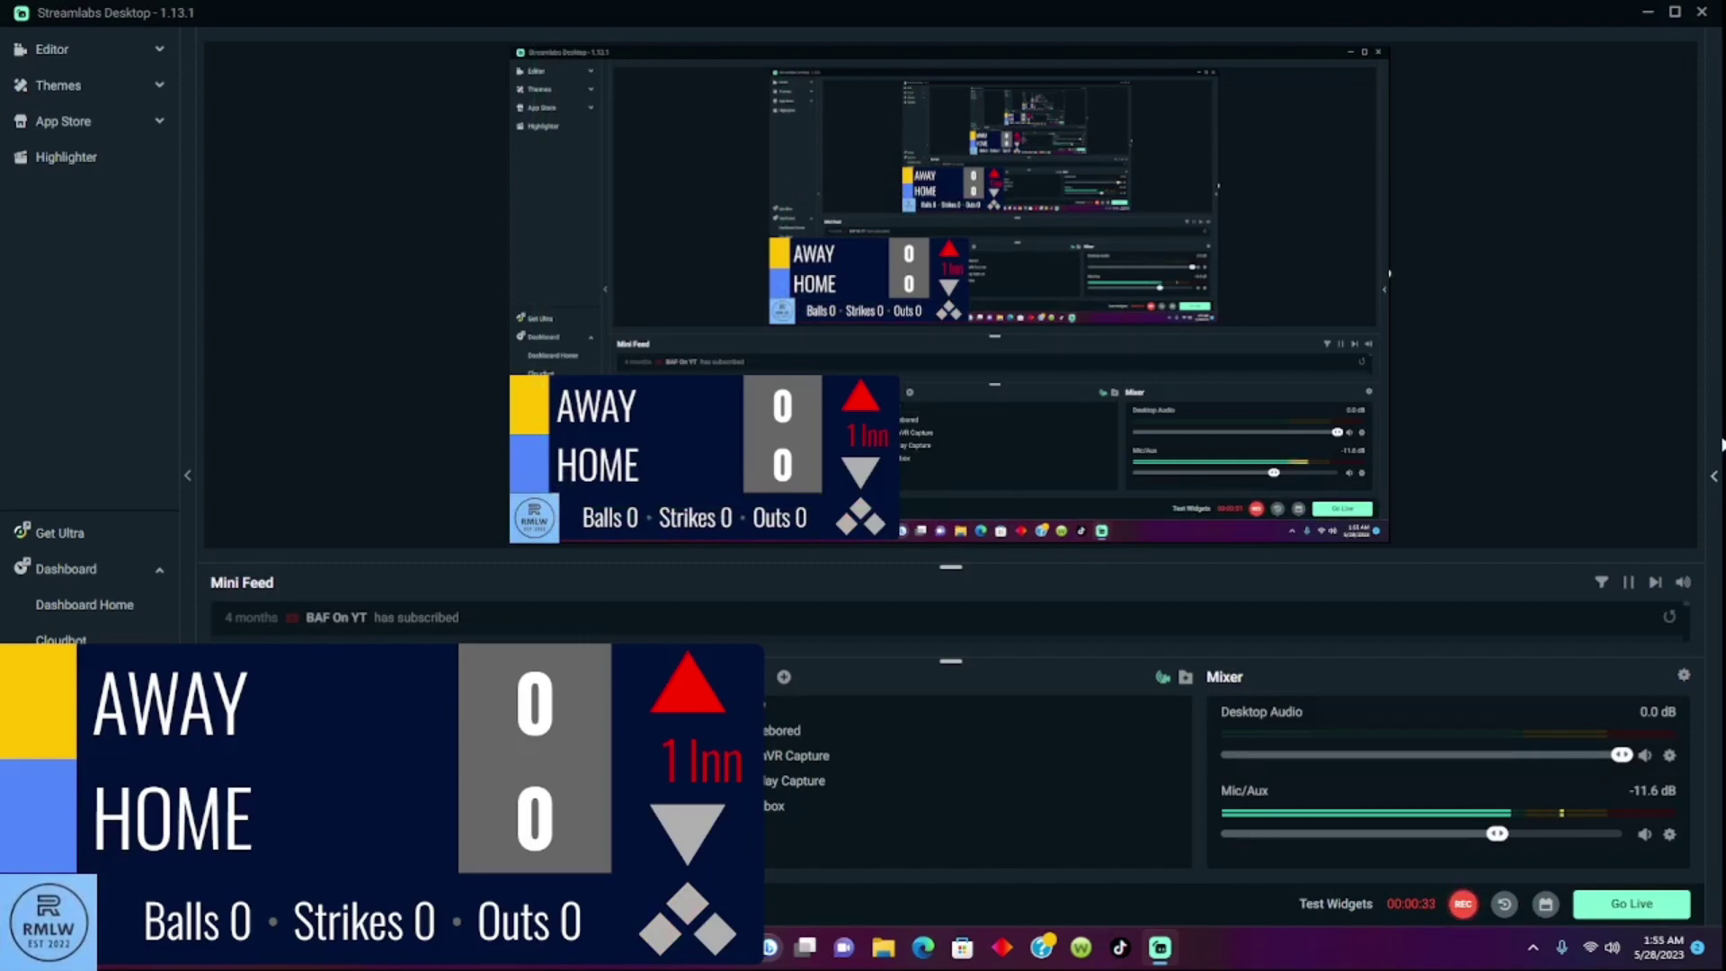
click(1642, 15)
Step: From the KeepTheScore guide in Chrome, create a Baseball scoreboard, then go back
double_click(35, 483)
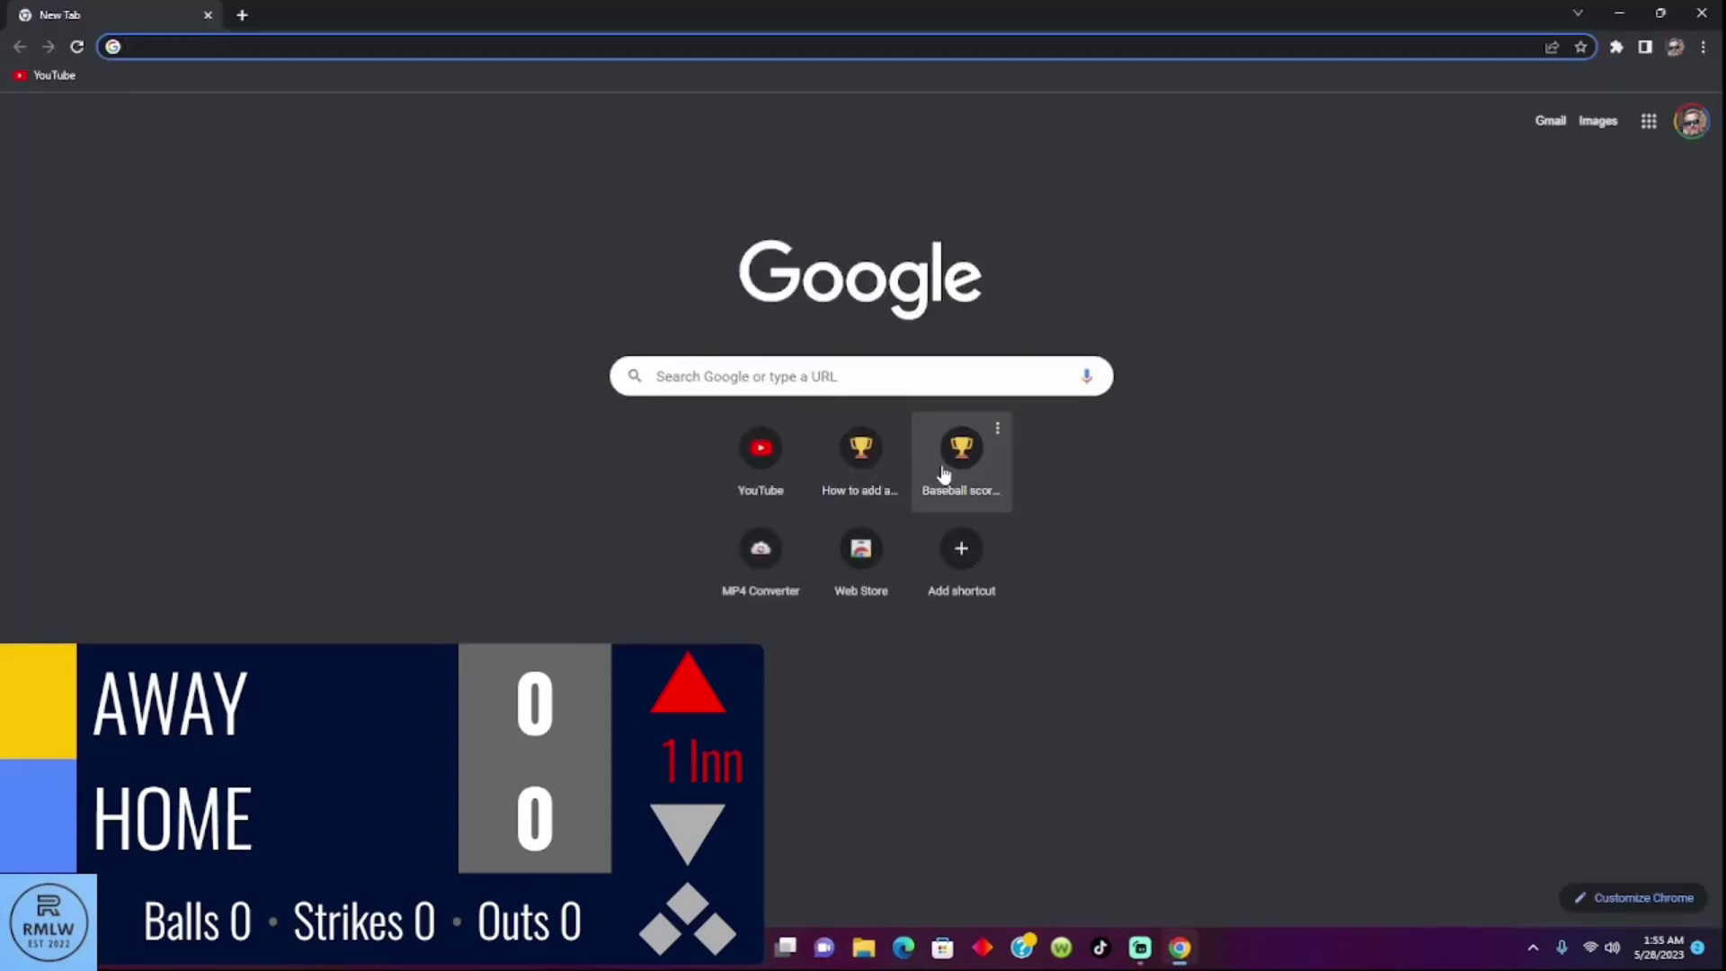
click(860, 449)
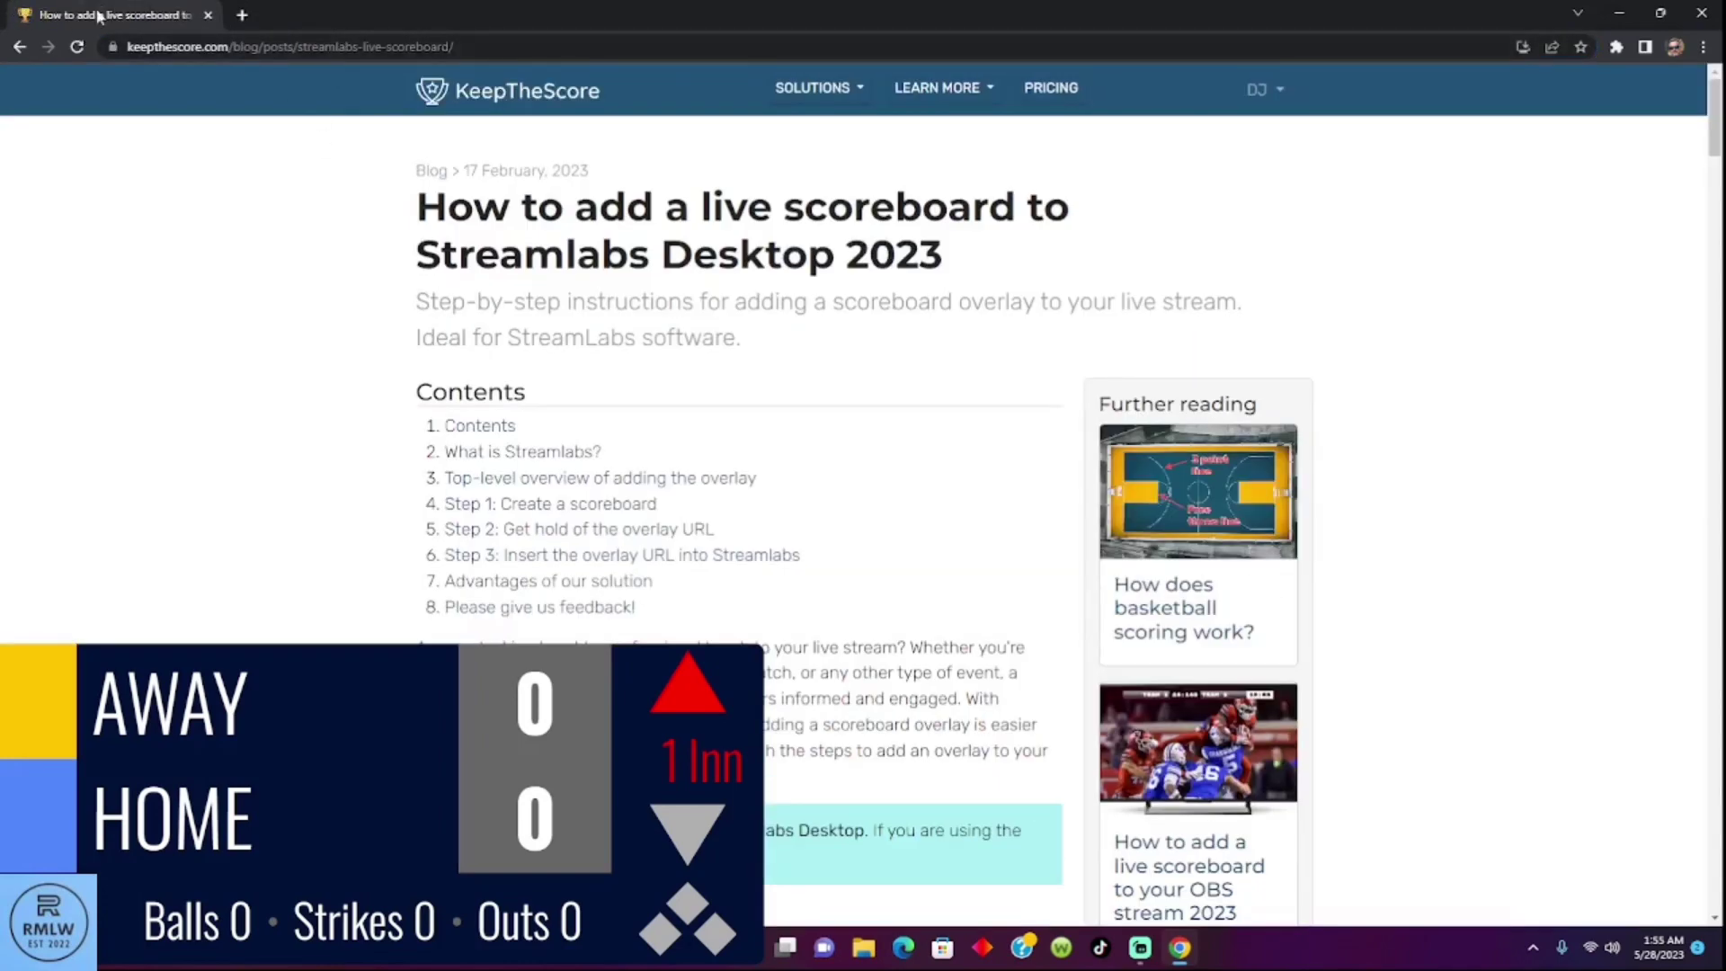
scroll(863, 540, down, 3)
scroll(863, 540, down, 2)
scroll(1256, 674, down, 2)
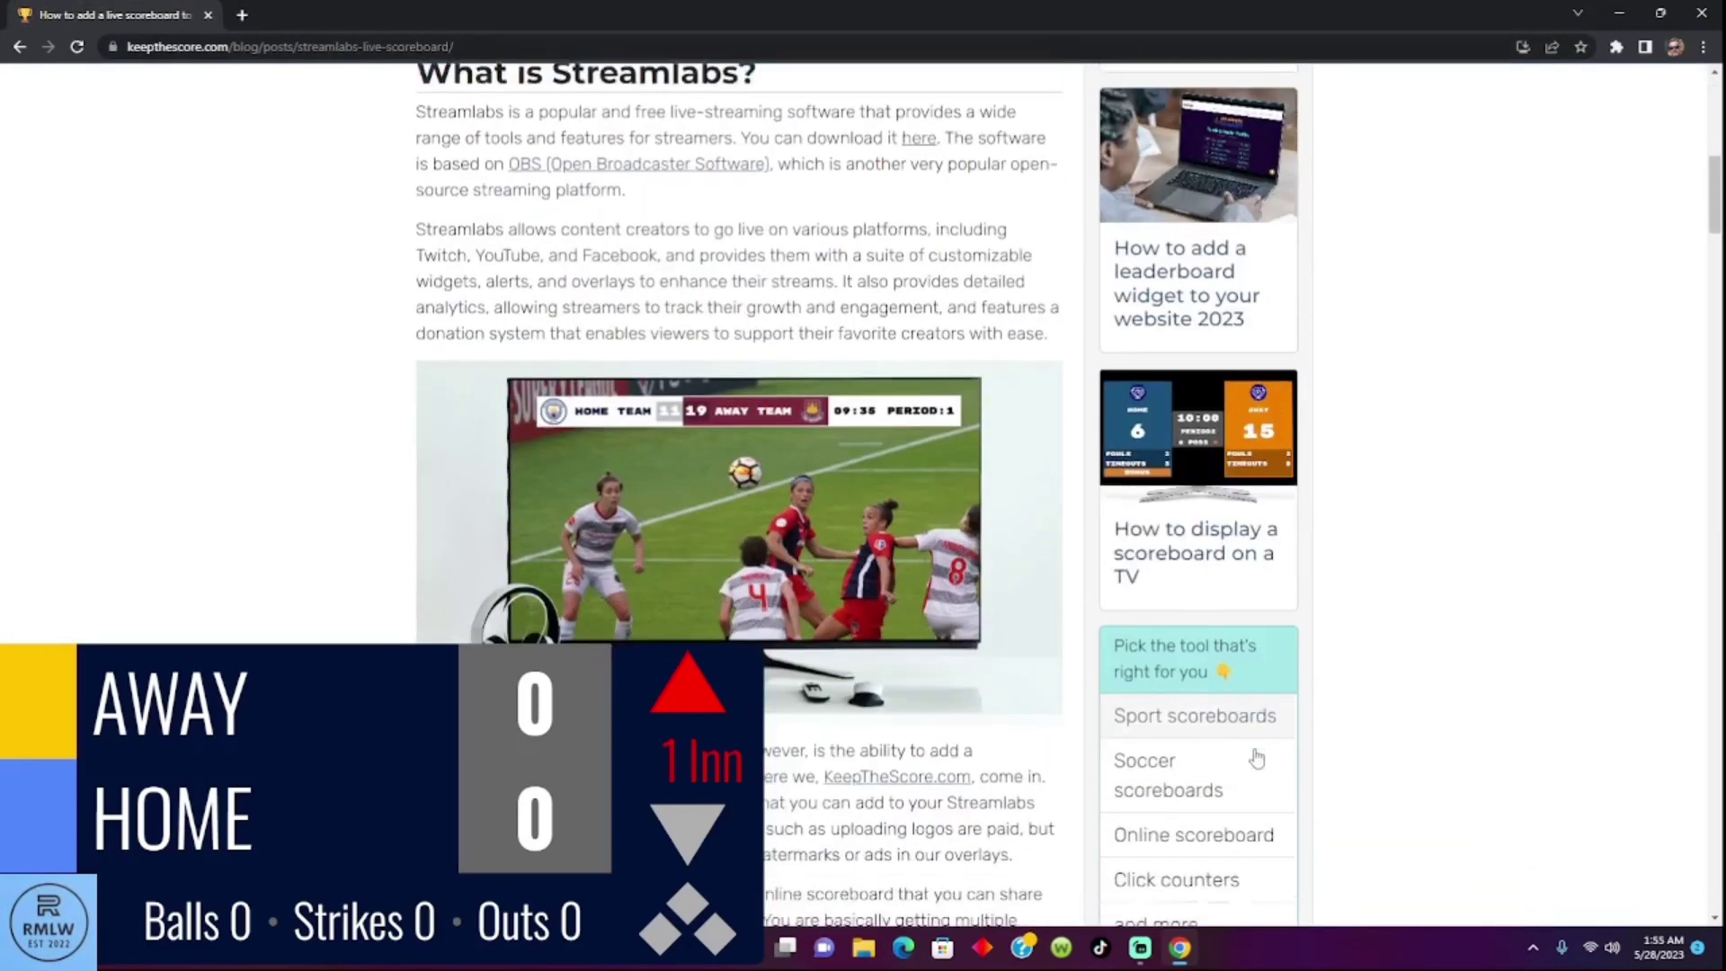
click(1194, 715)
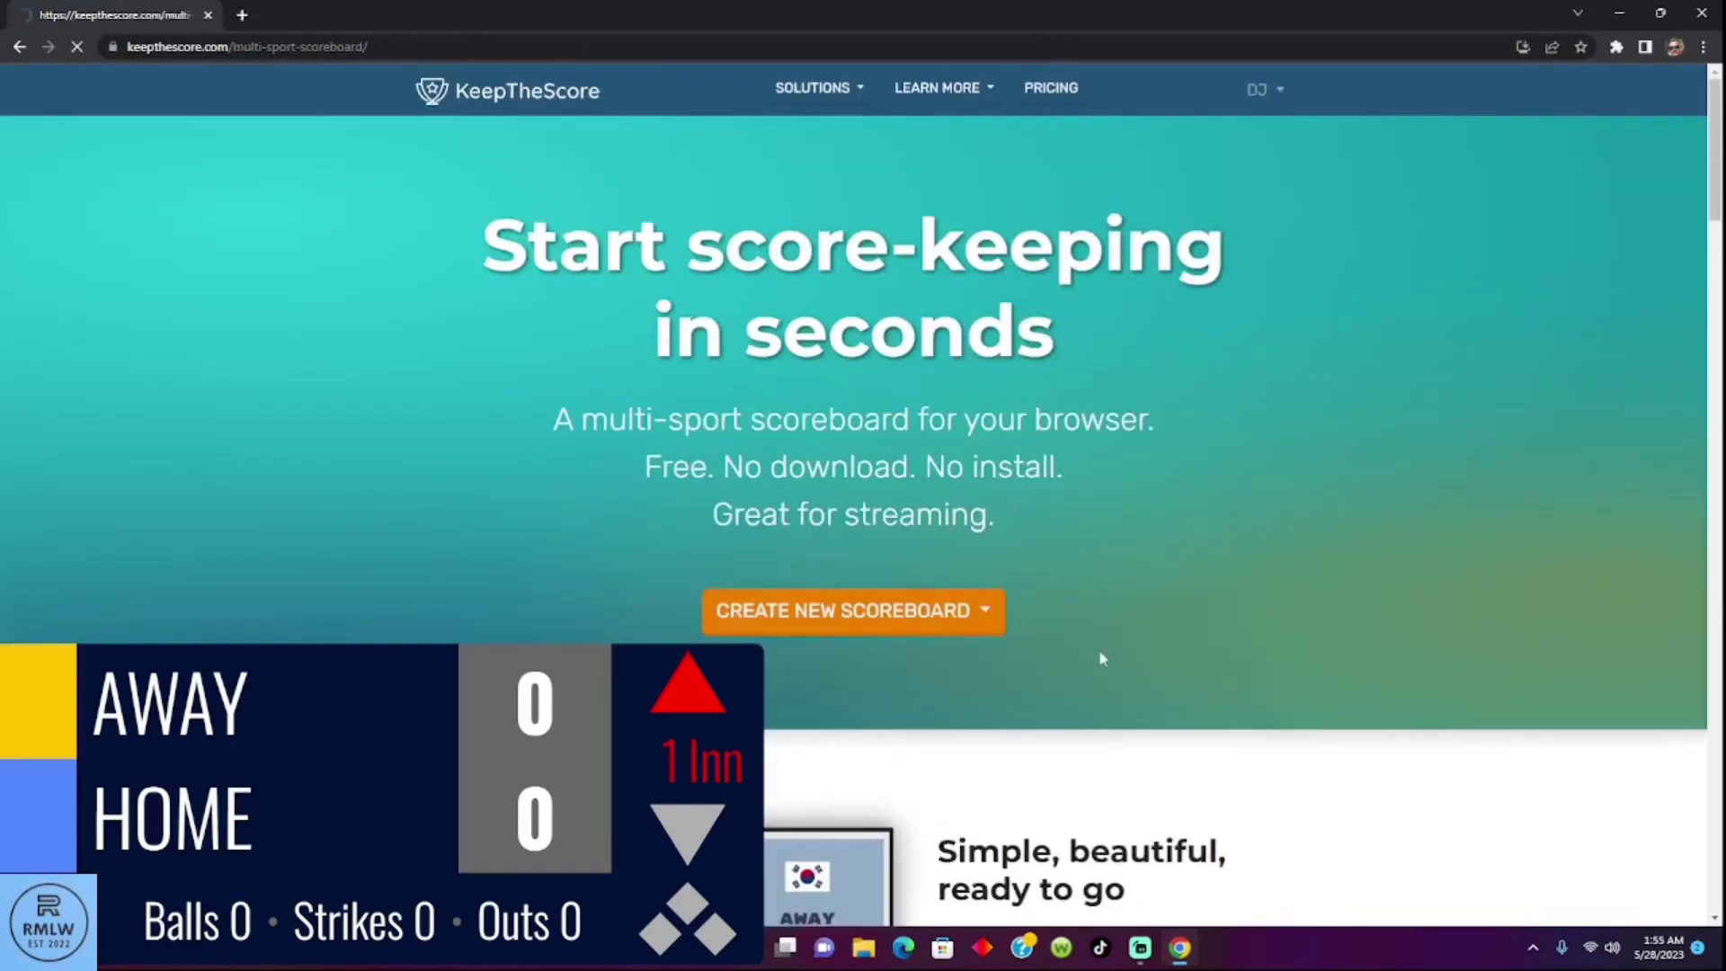
click(831, 620)
click(808, 735)
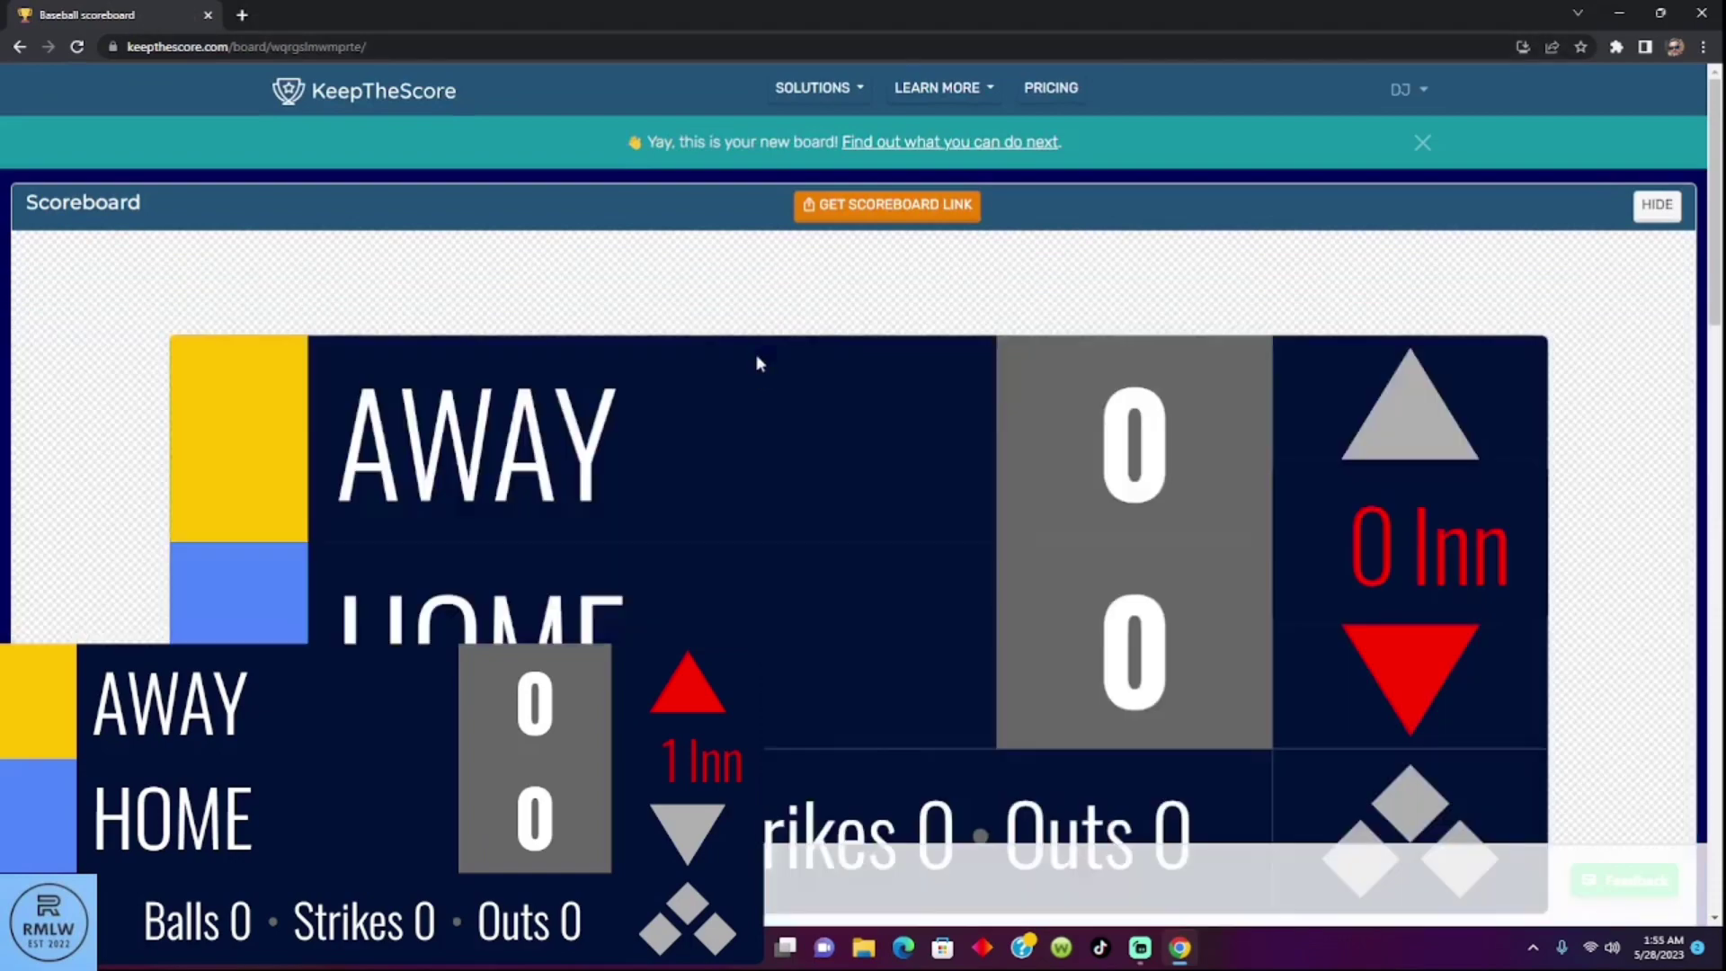
scroll(829, 415, down, 3)
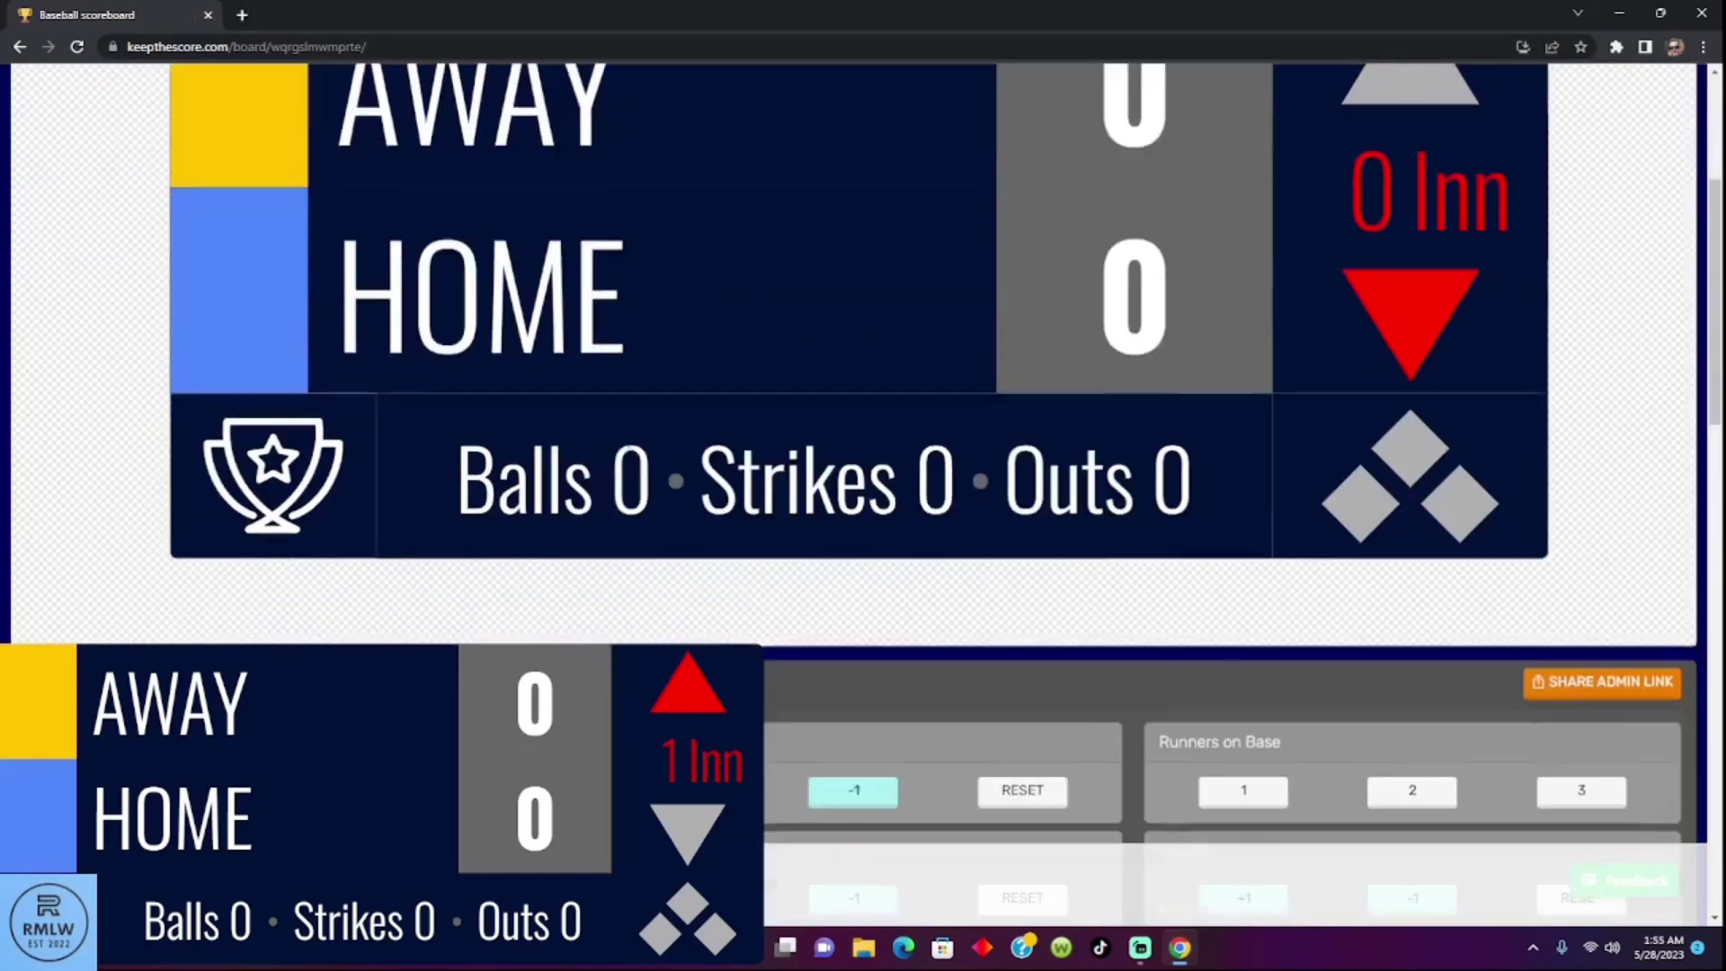
scroll(675, 594, up, 1)
scroll(675, 594, down, 1)
scroll(827, 416, up, 3)
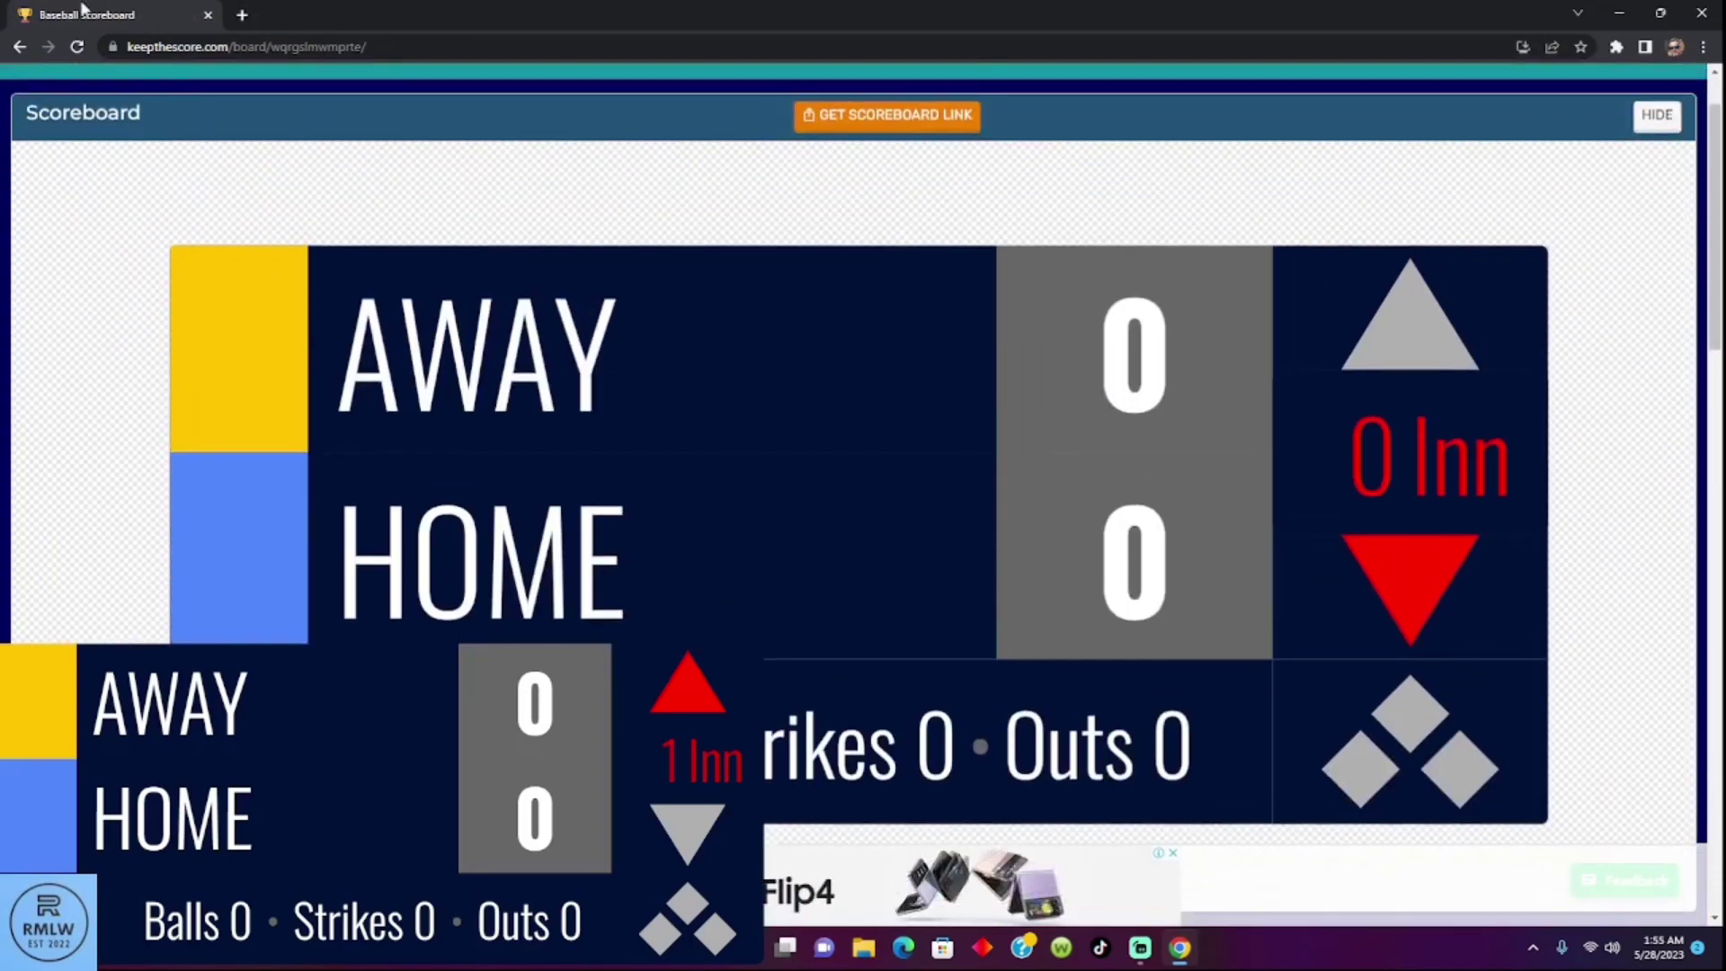
click(22, 47)
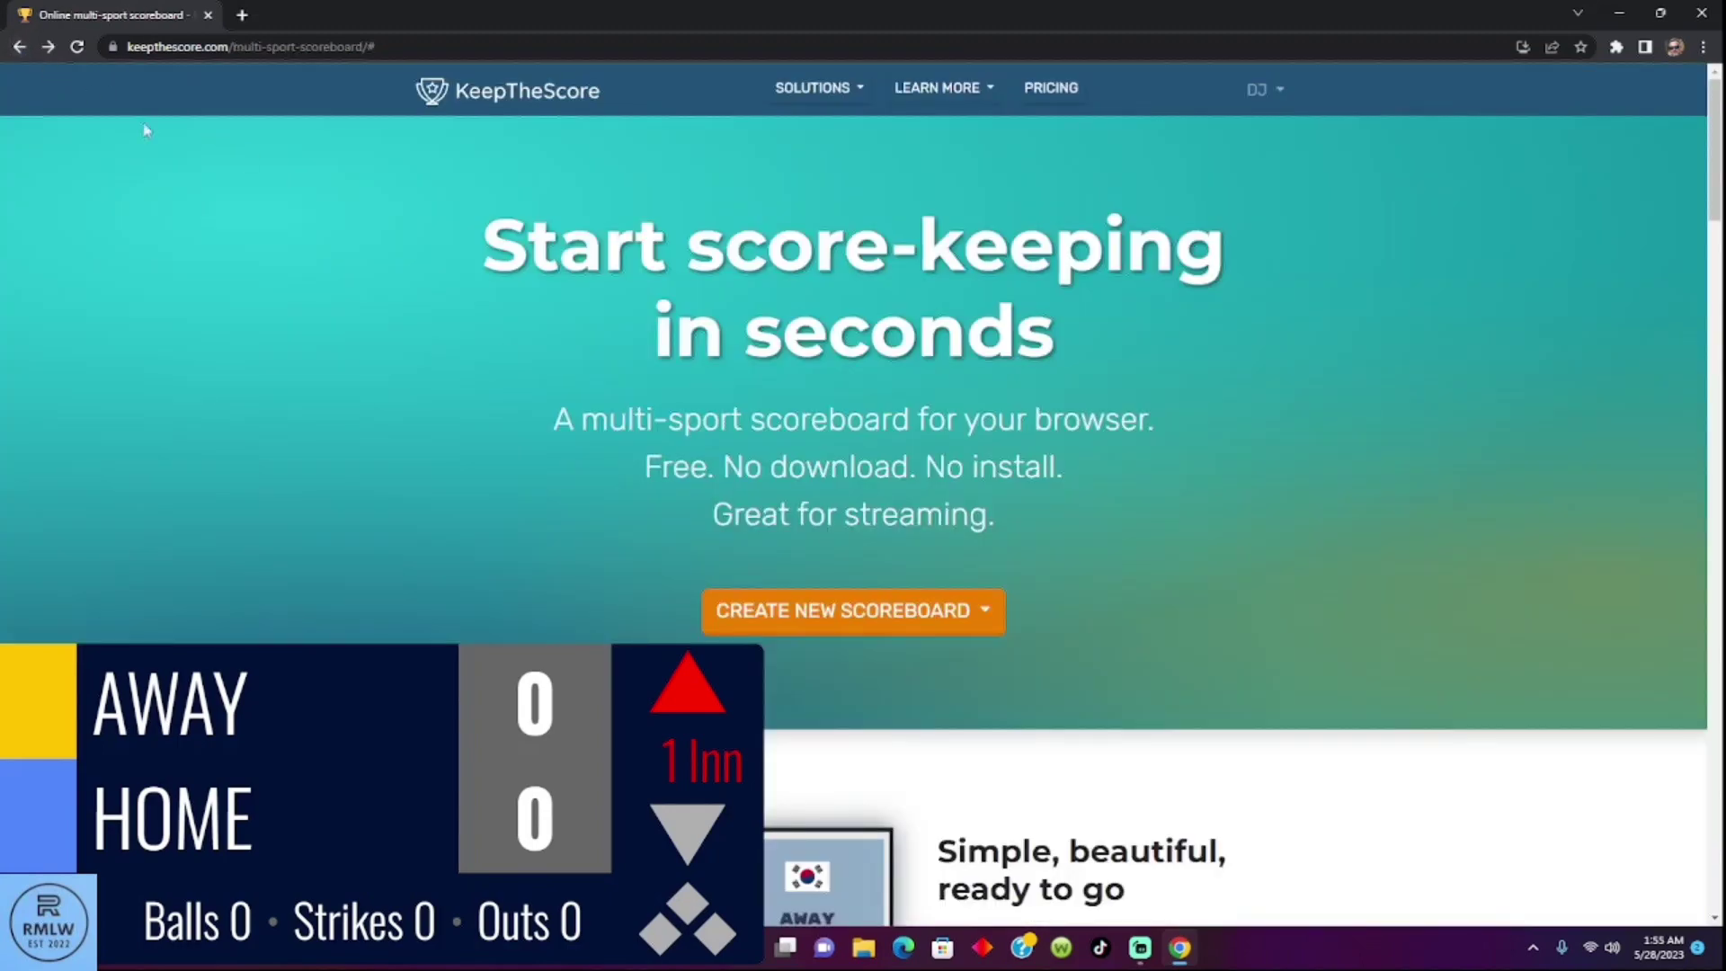
scroll(904, 634, down, 2)
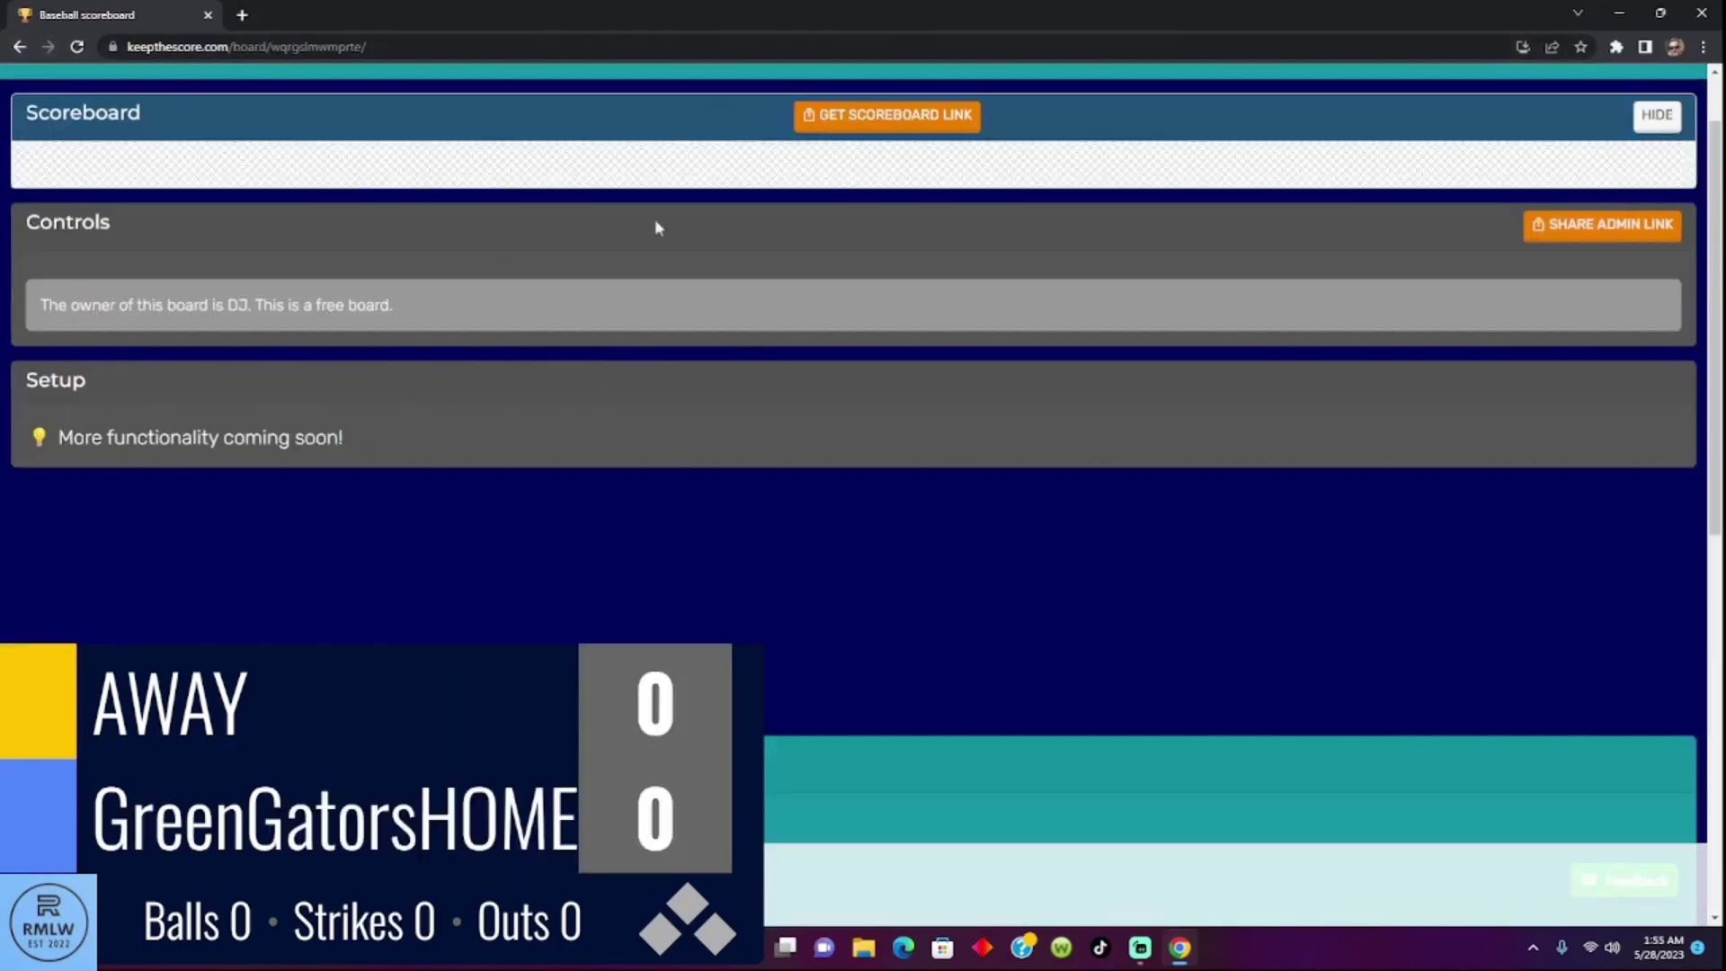
scroll(654, 361, down, 3)
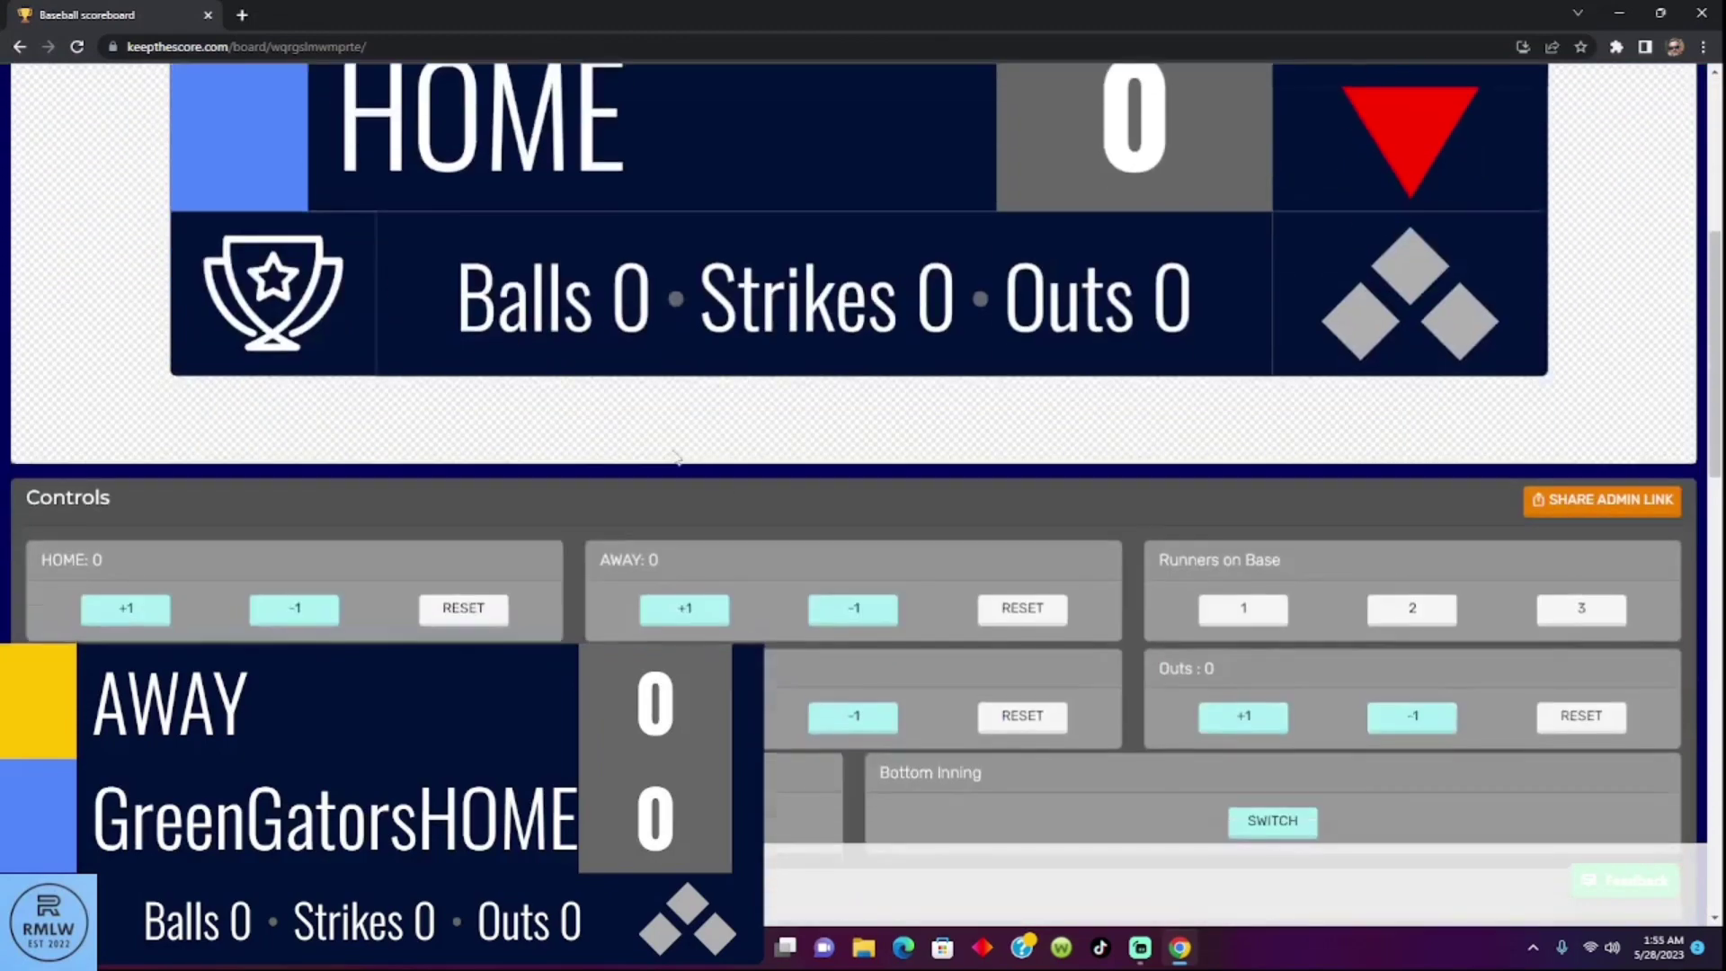
scroll(678, 457, up, 5)
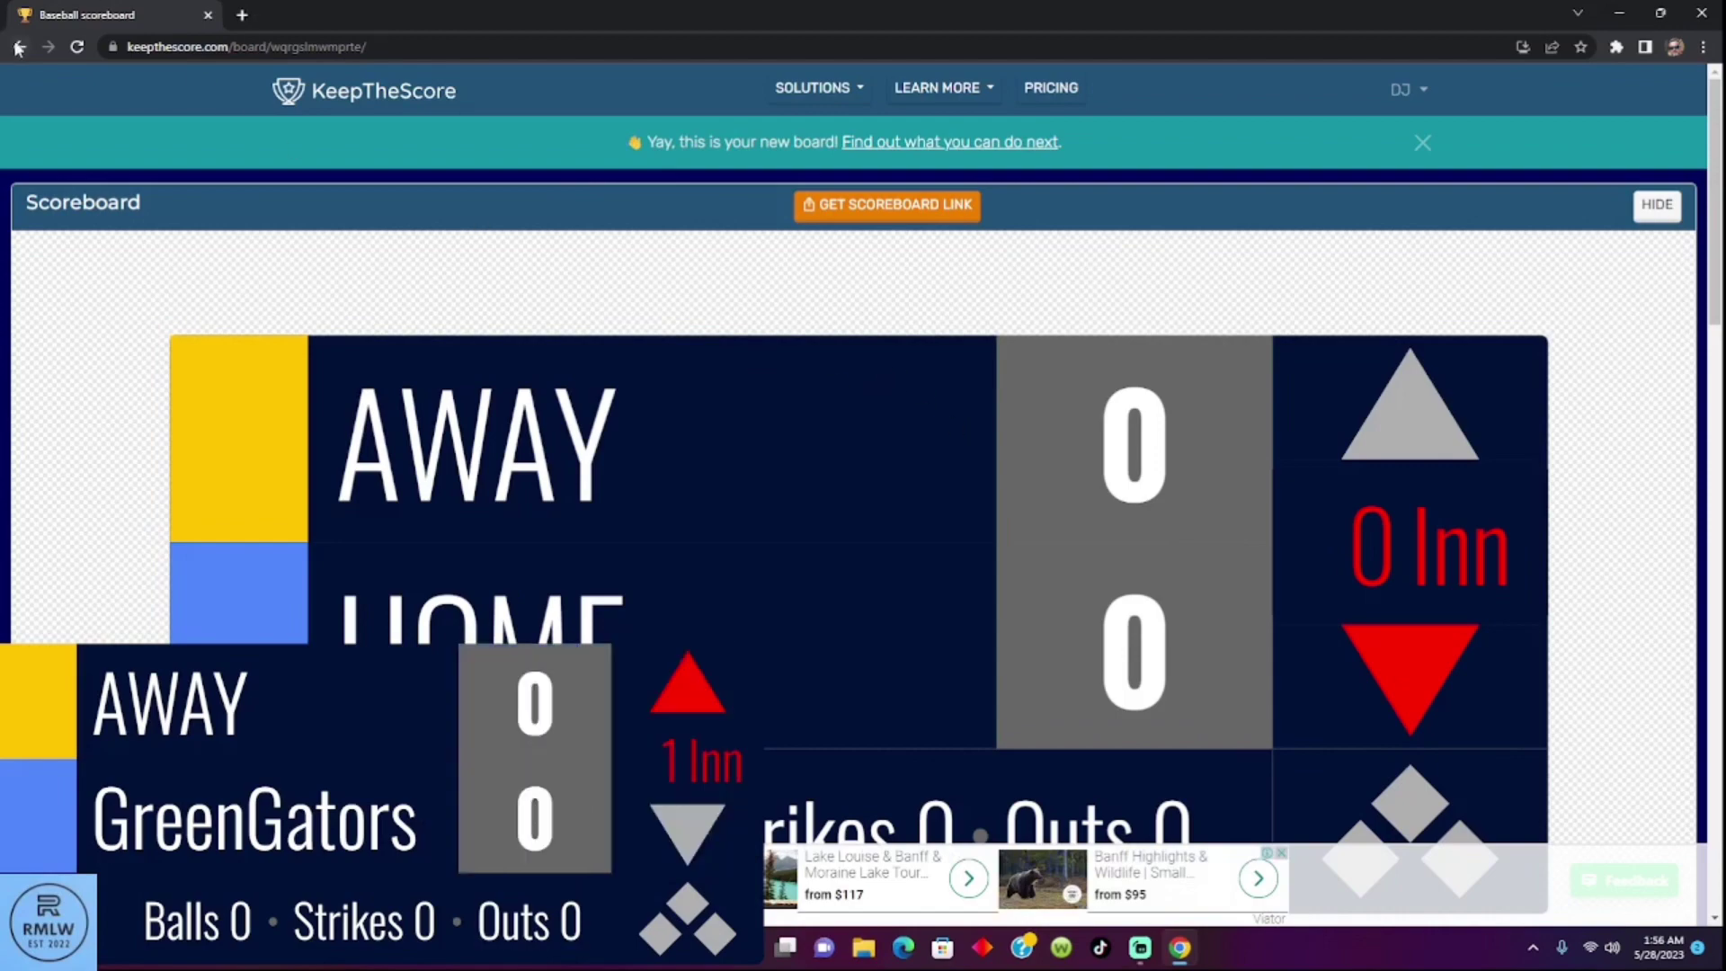
Step: Return to the Streamlabs guide, open Sport scoreboards and expand the new-scoreboard sports dropdown
click(21, 48)
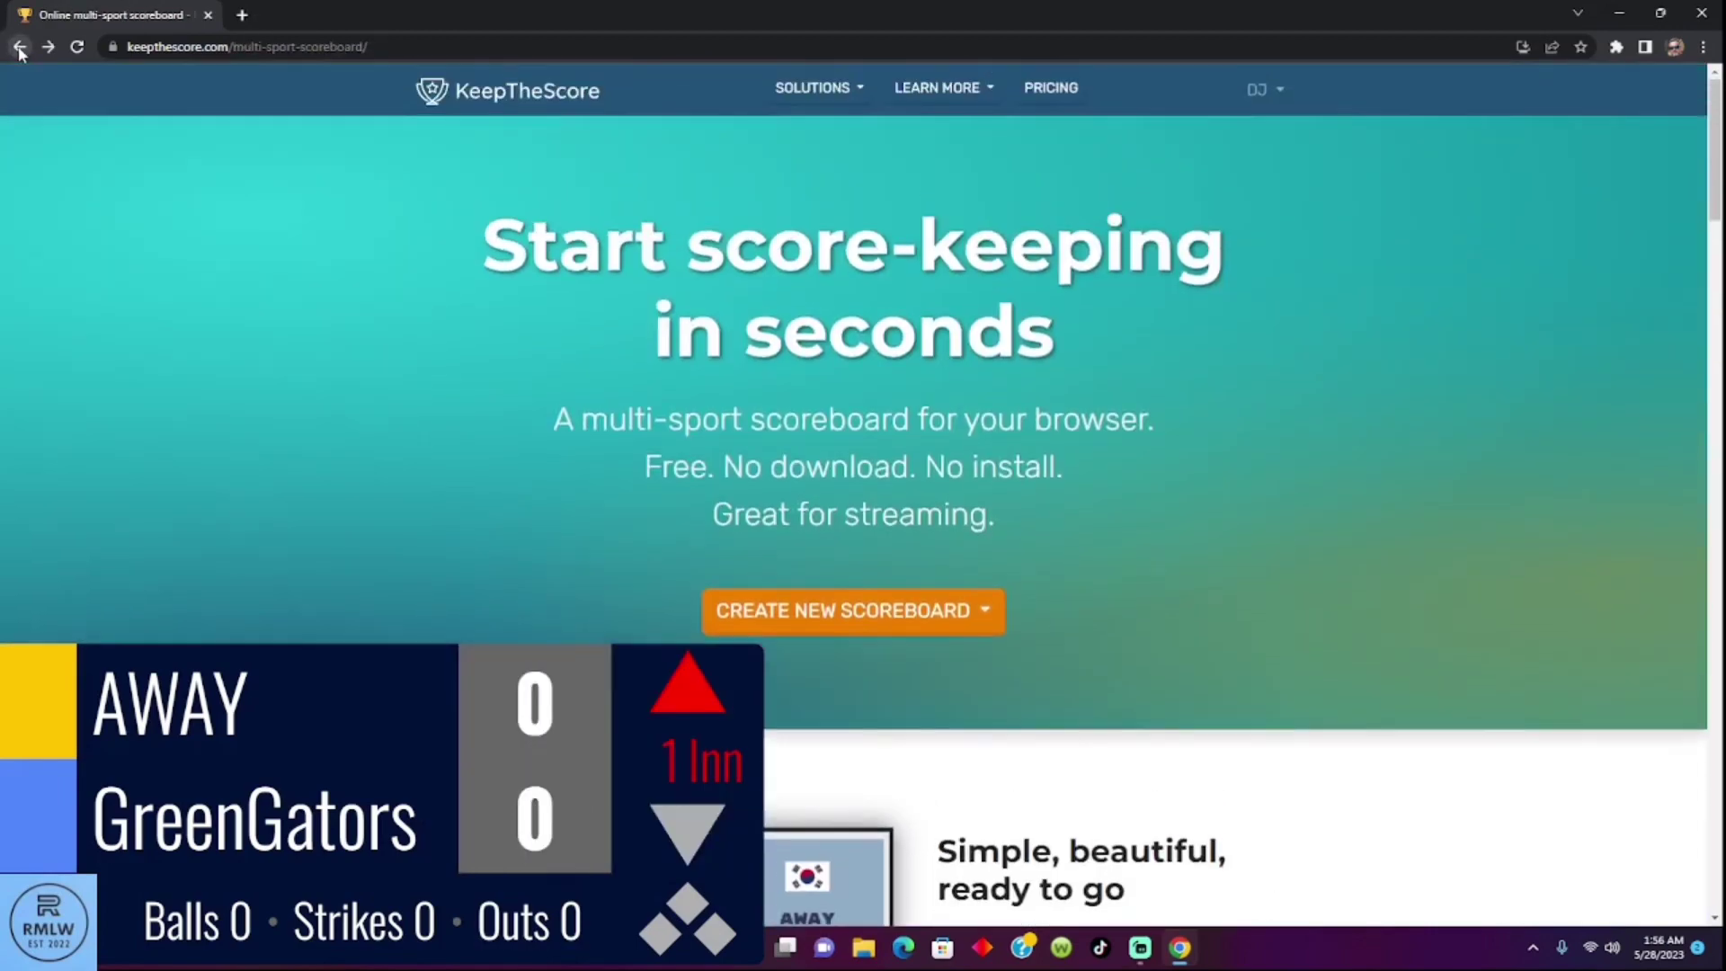
click(29, 48)
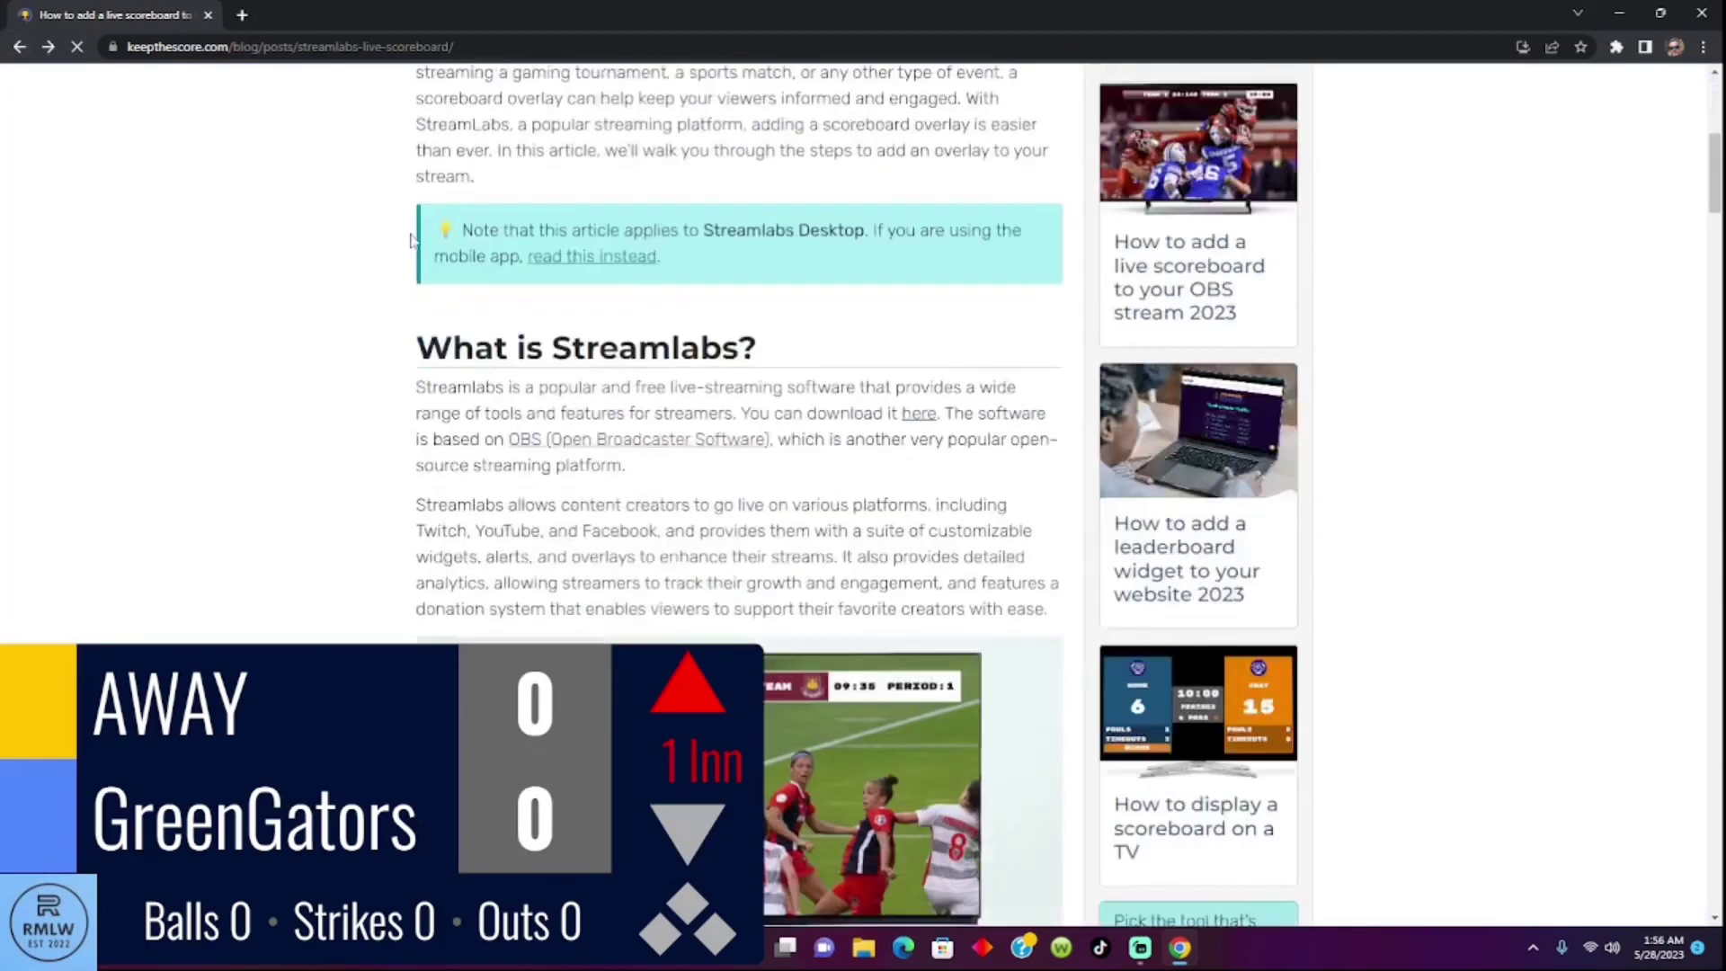
scroll(1231, 606, down, 3)
scroll(1231, 663, down, 1)
scroll(1231, 663, down, 1)
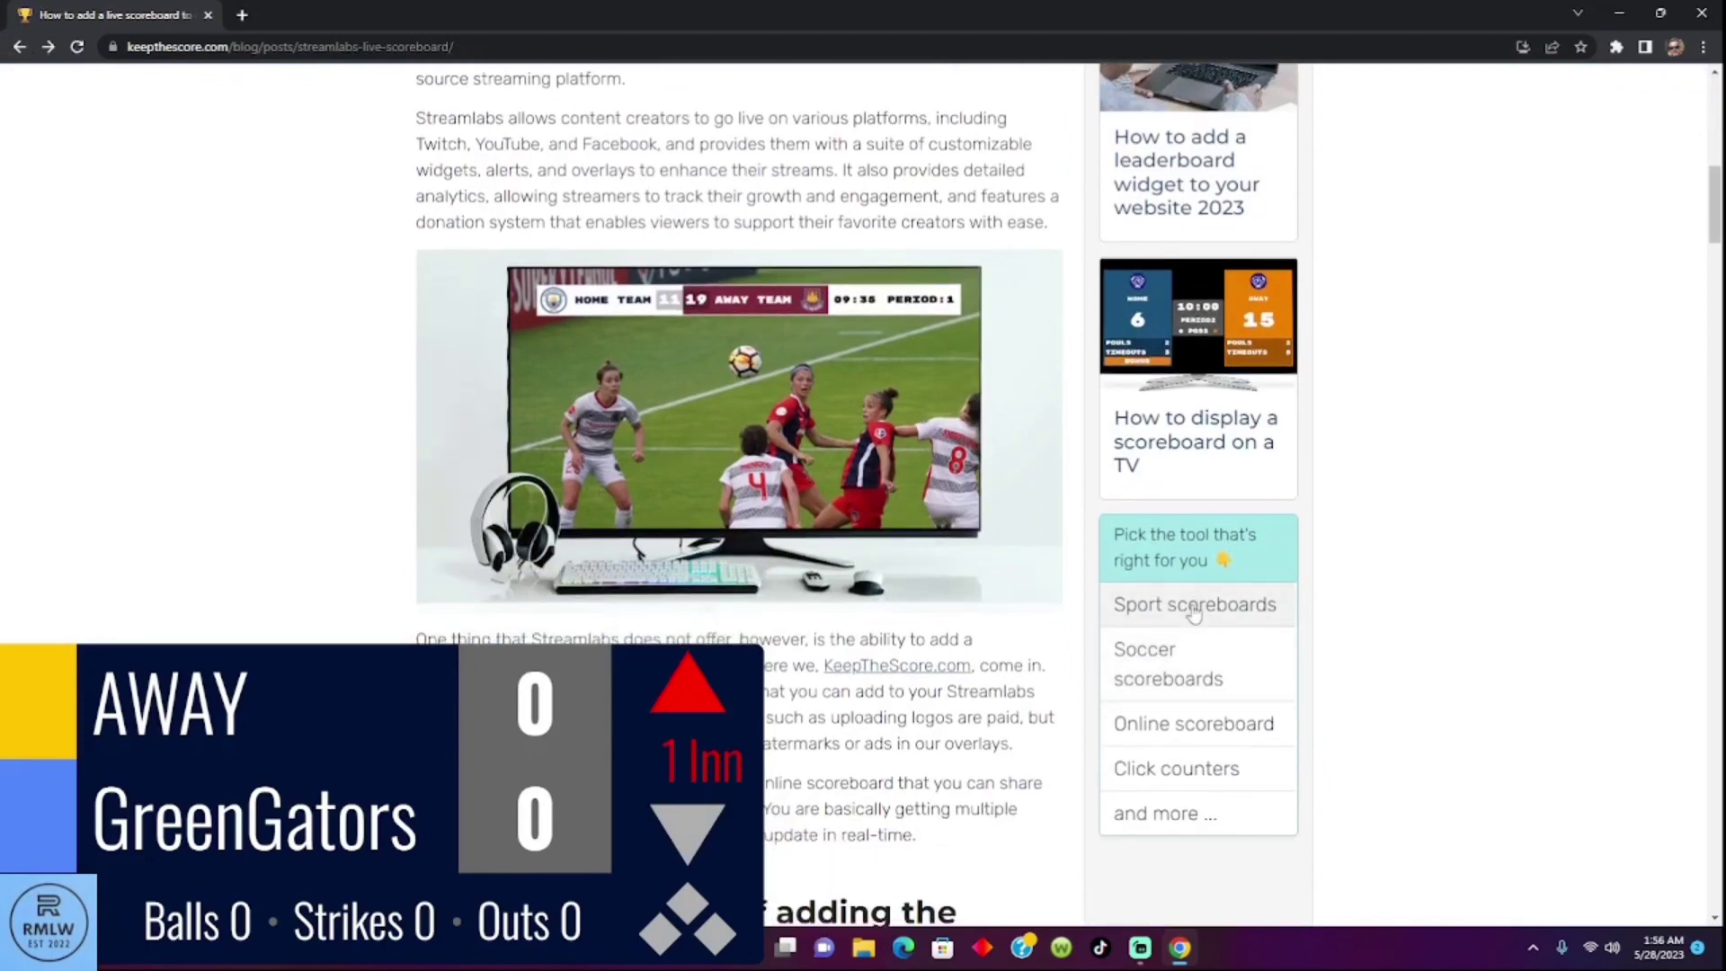
click(1194, 604)
scroll(837, 606, down, 5)
scroll(858, 481, down, 3)
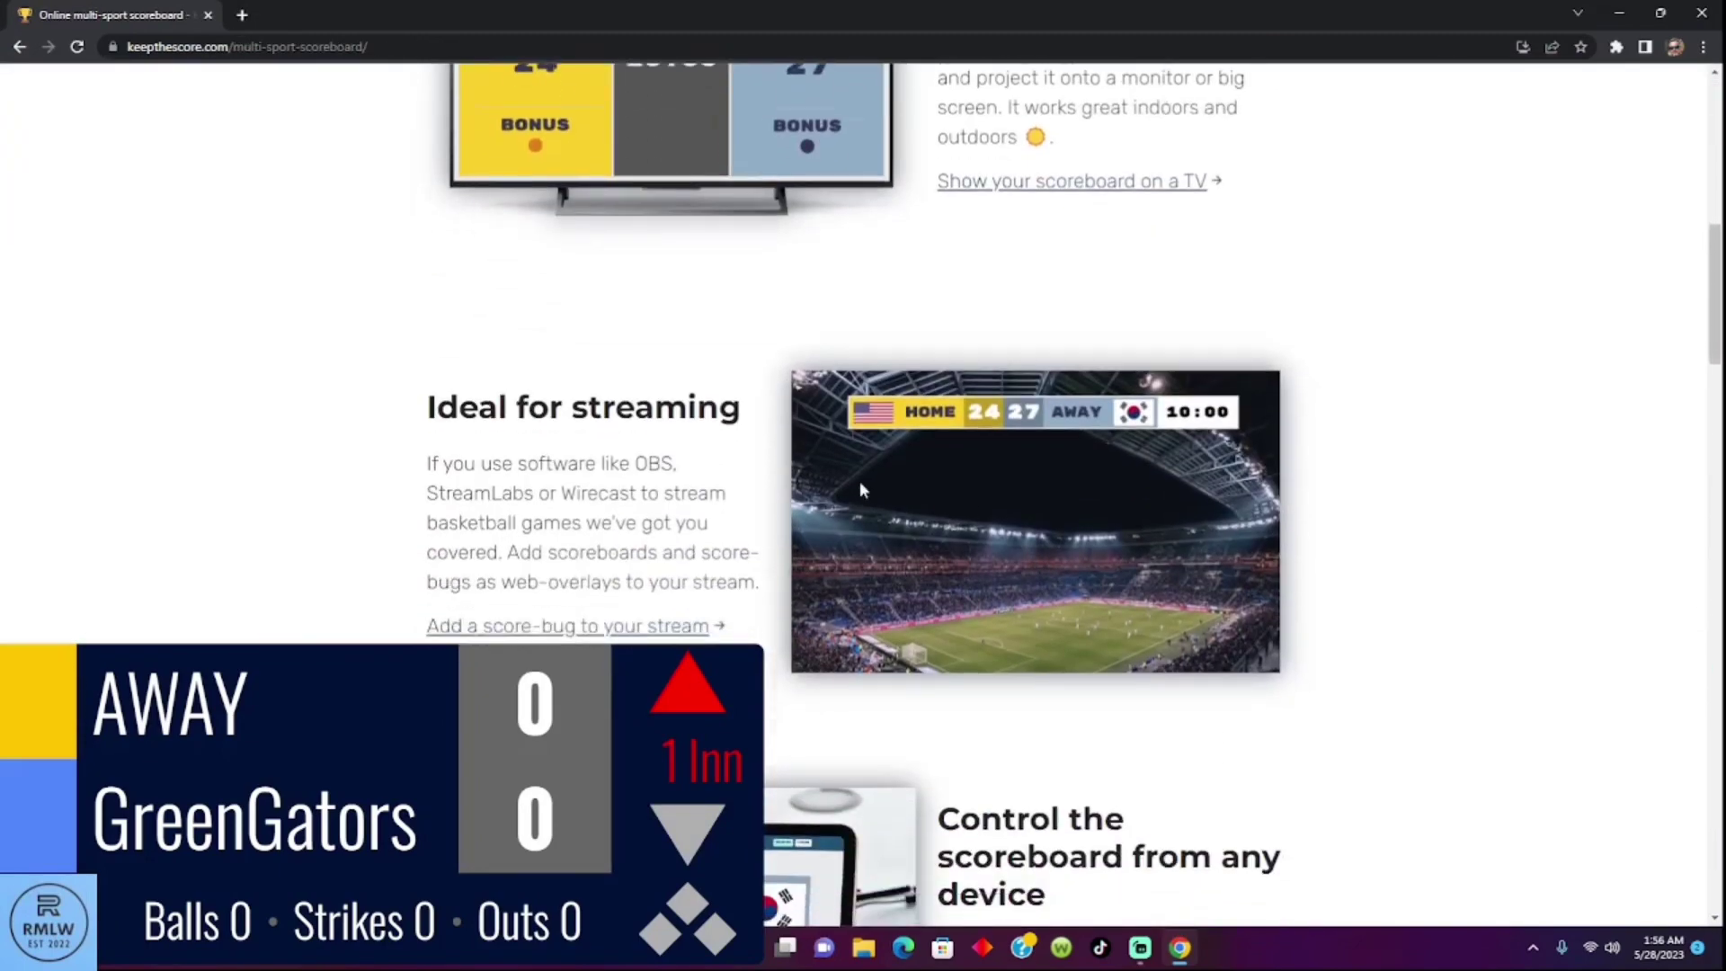
scroll(859, 481, up, 5)
scroll(858, 457, up, 3)
click(852, 341)
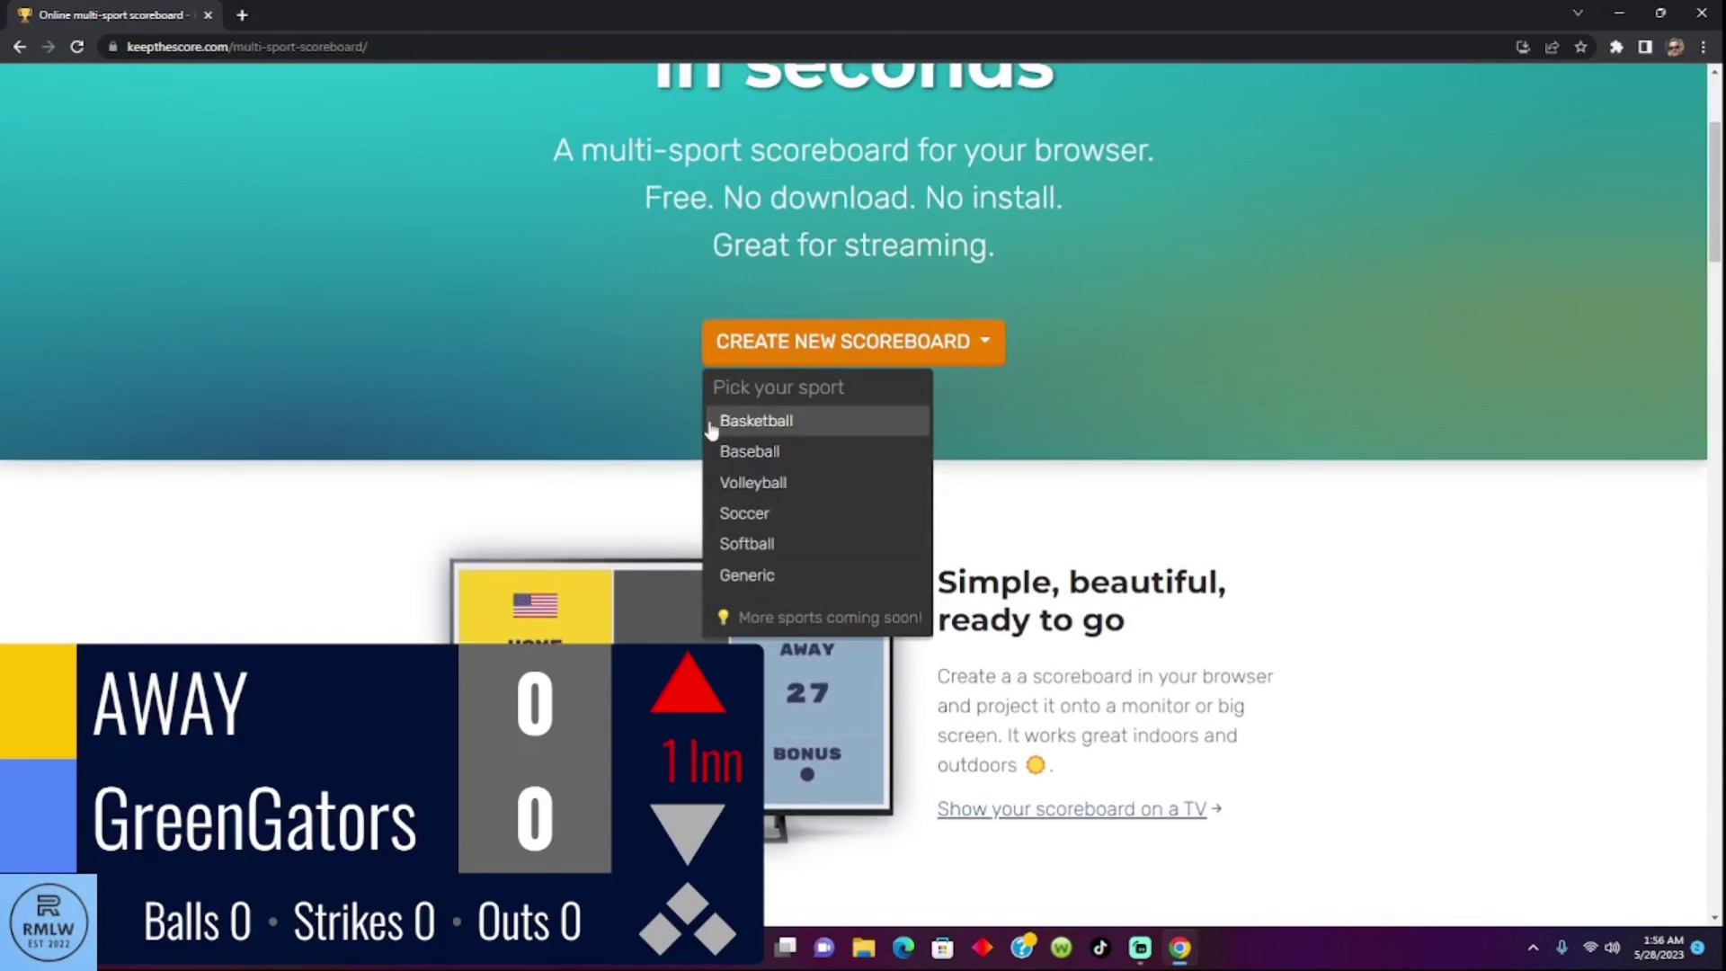
click(749, 451)
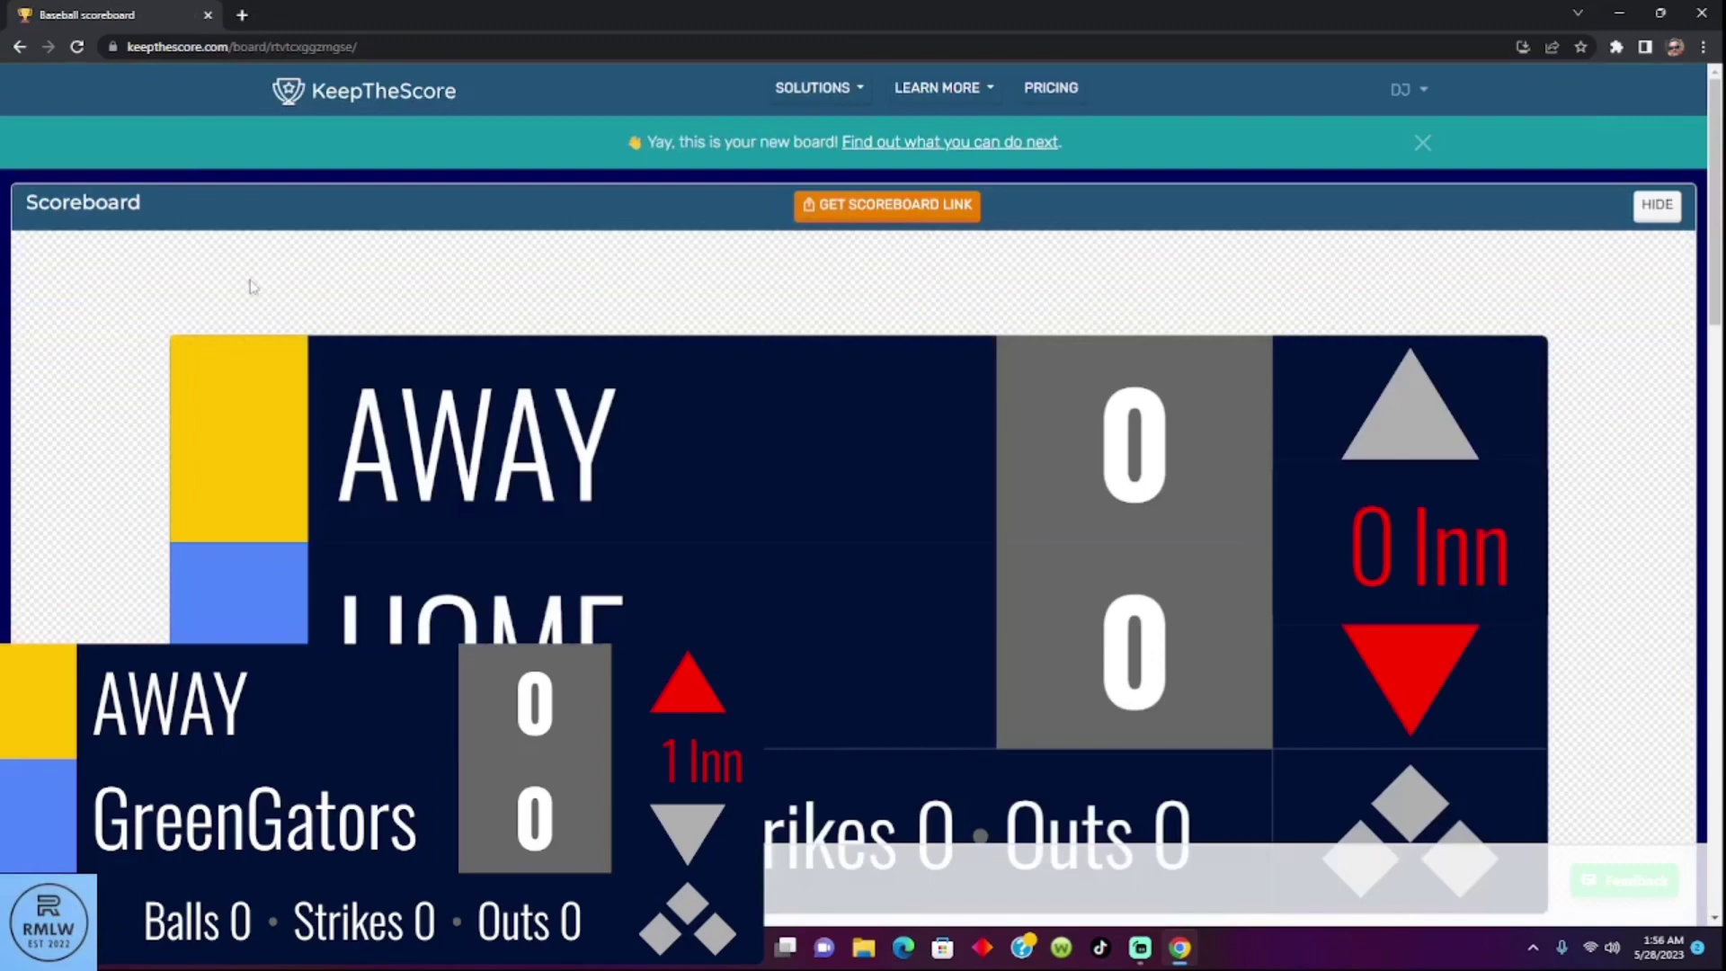
scroll(251, 286, down, 5)
scroll(251, 286, down, 3)
scroll(229, 238, up, 3)
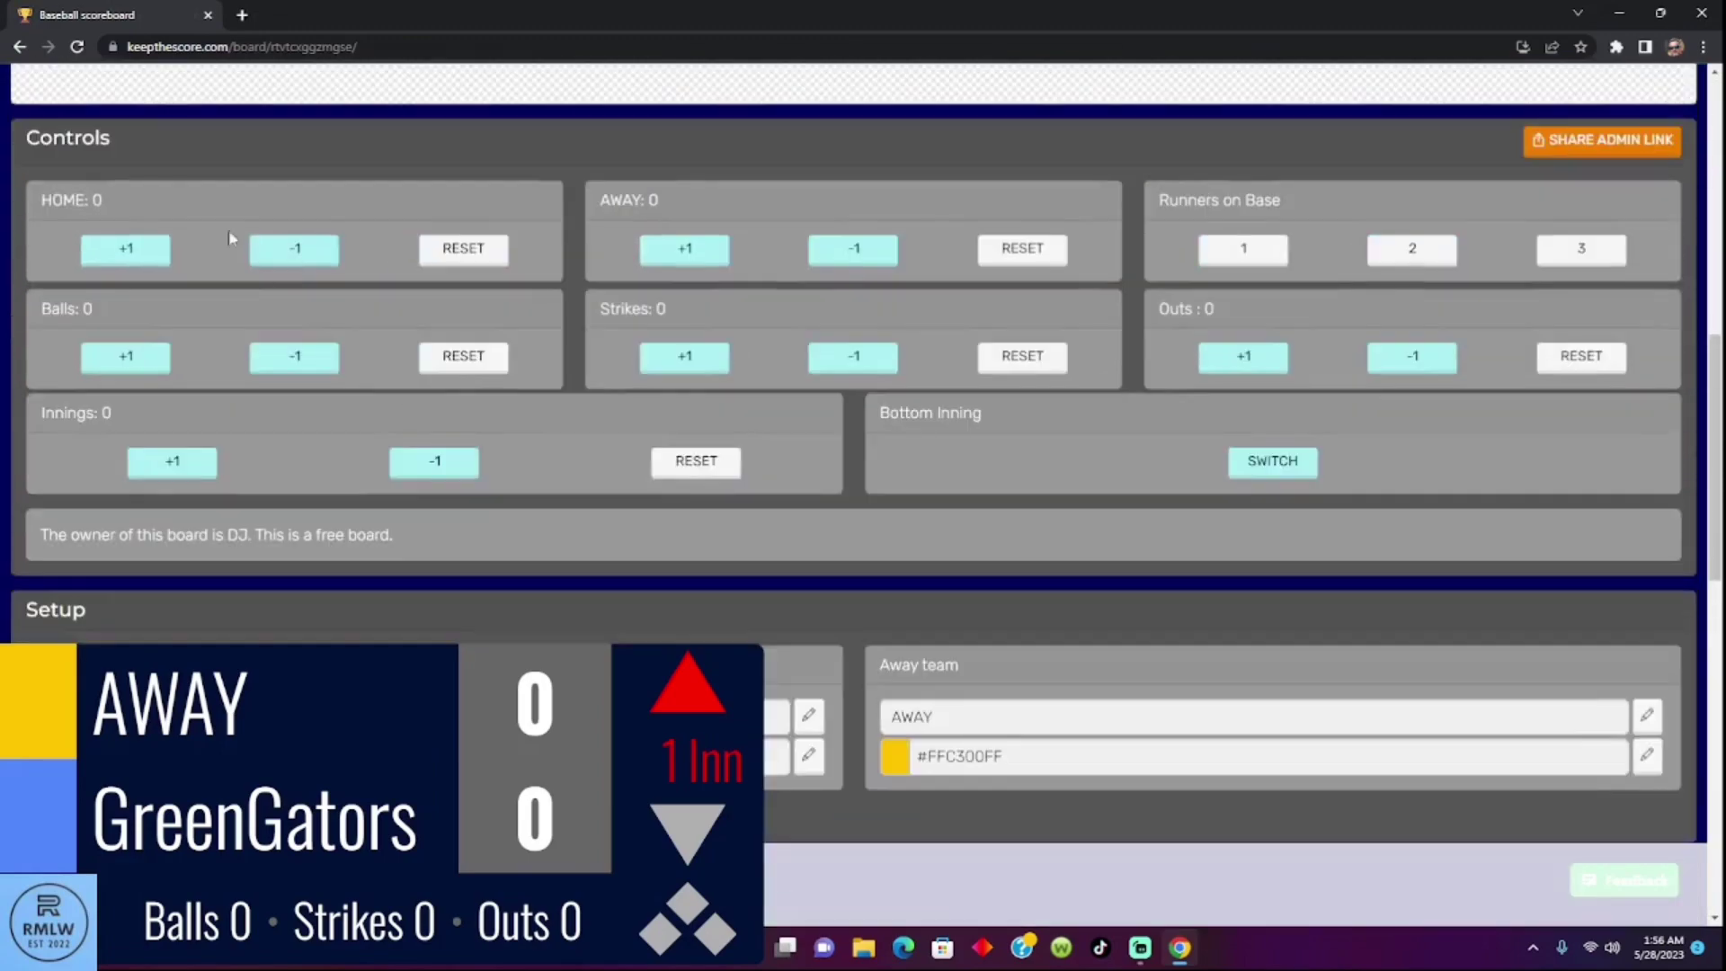
click(125, 247)
scroll(125, 247, up, 4)
scroll(689, 343, down, 3)
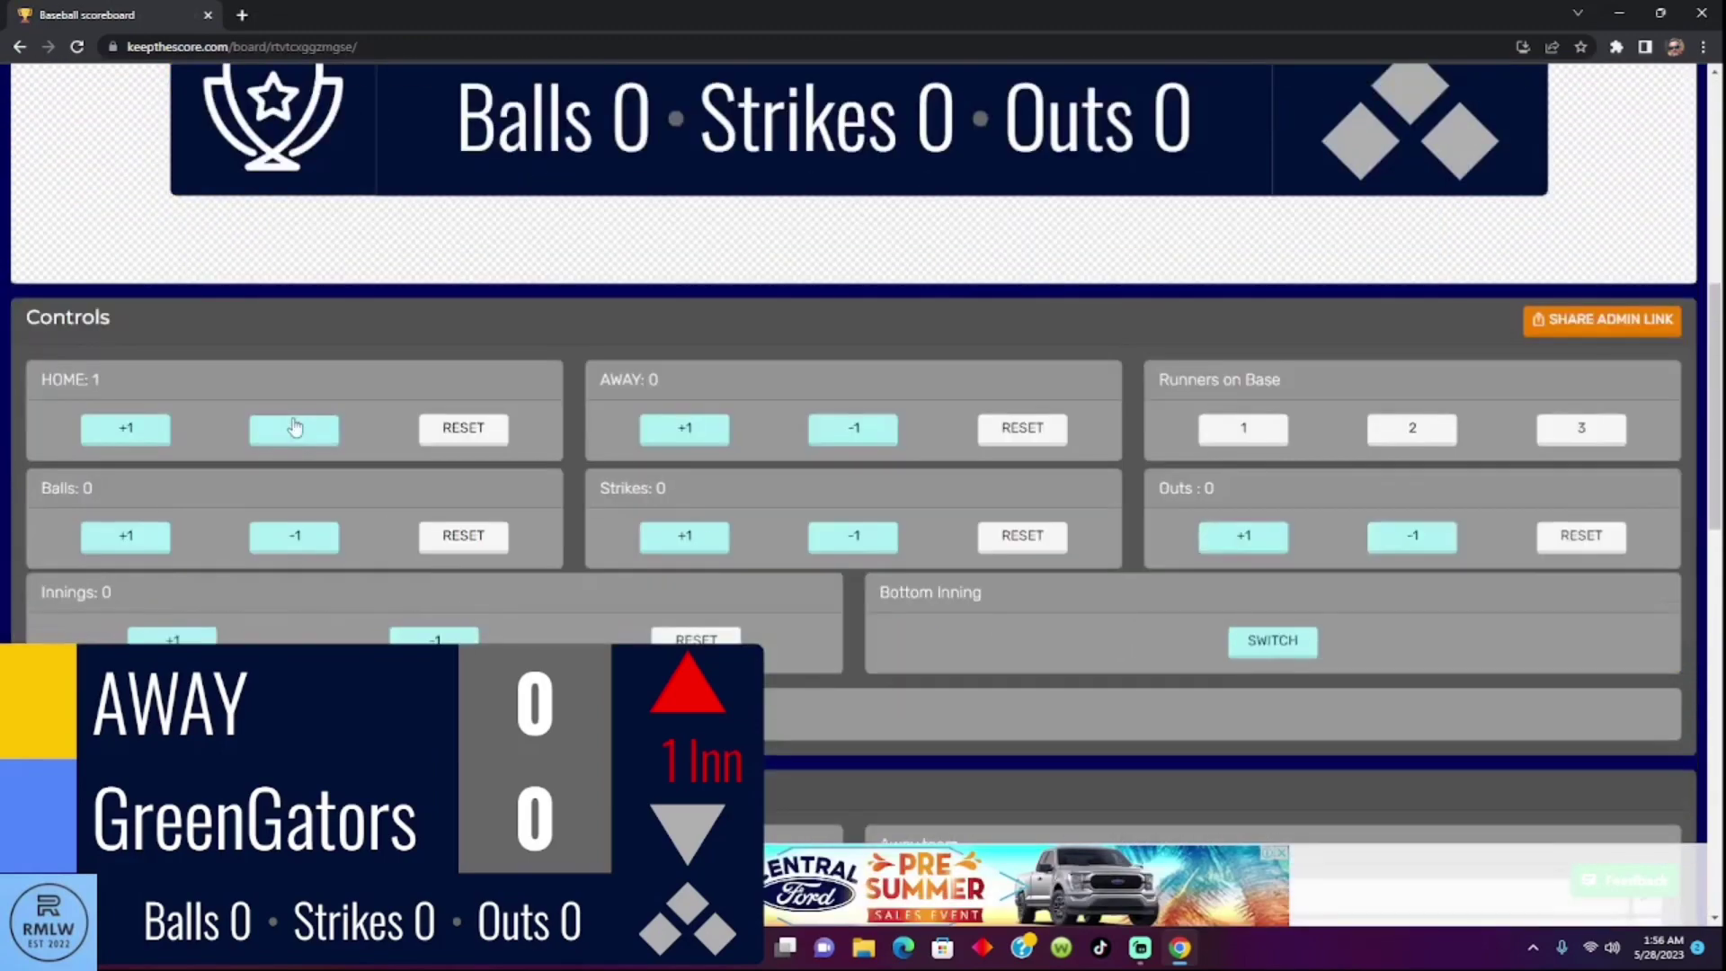
scroll(294, 435, down, 3)
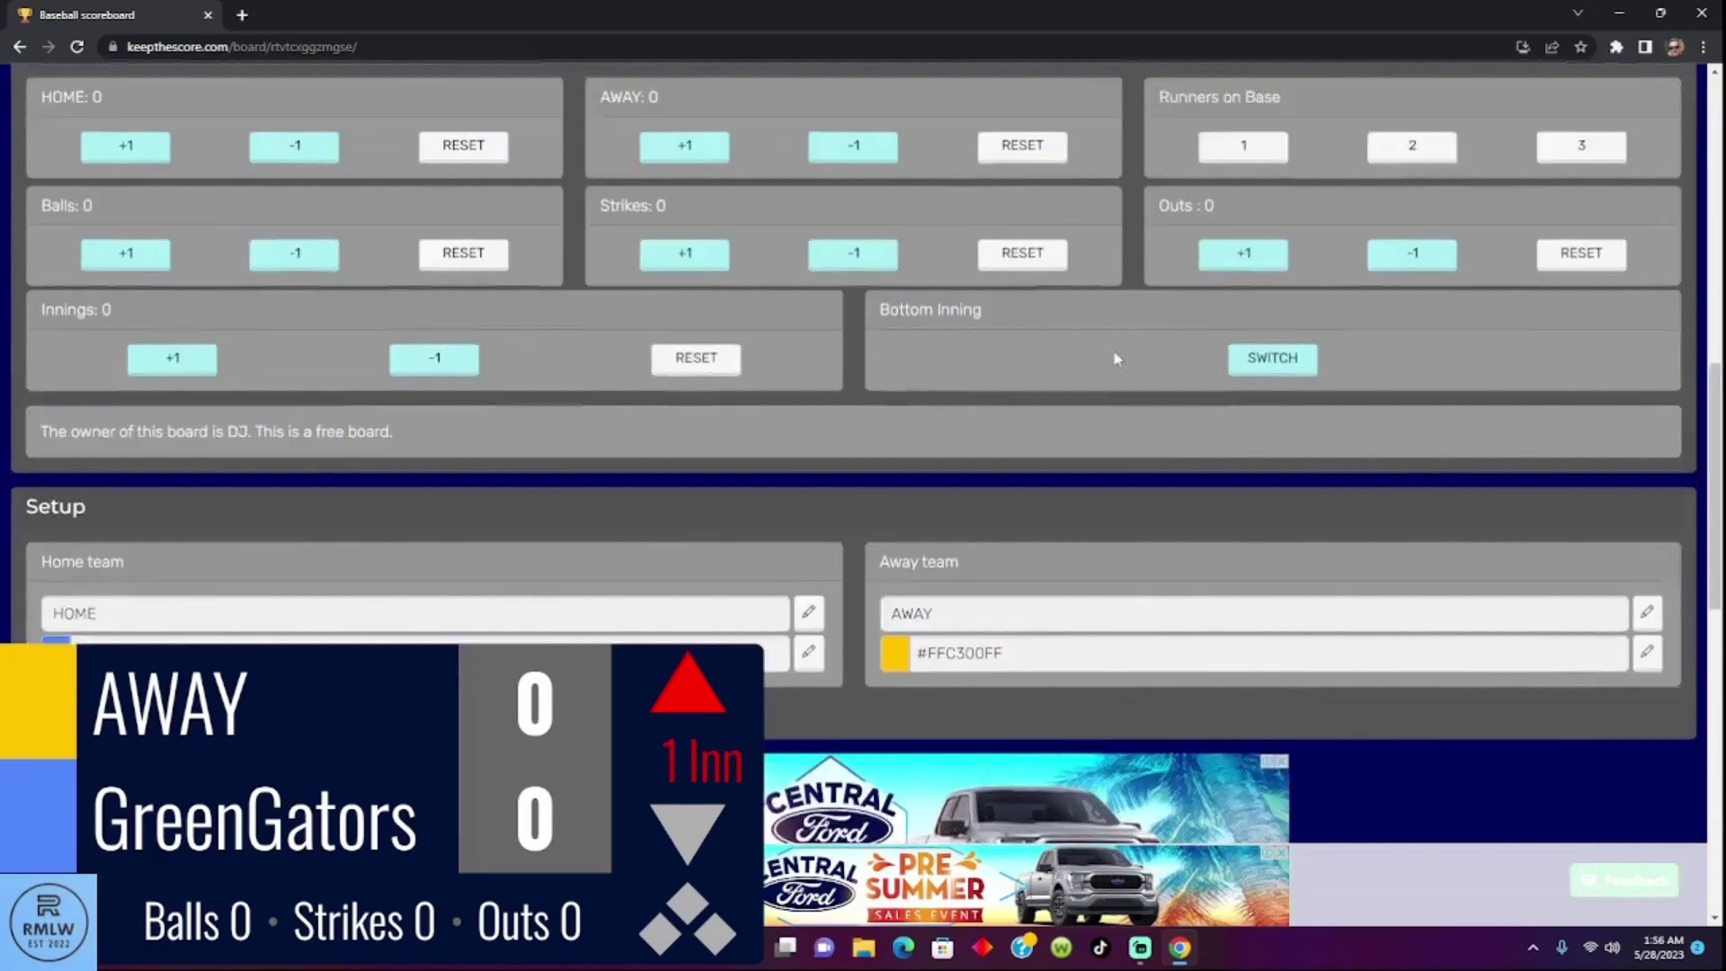
scroll(1604, 509, up, 3)
scroll(1038, 337, up, 4)
scroll(1038, 270, up, 3)
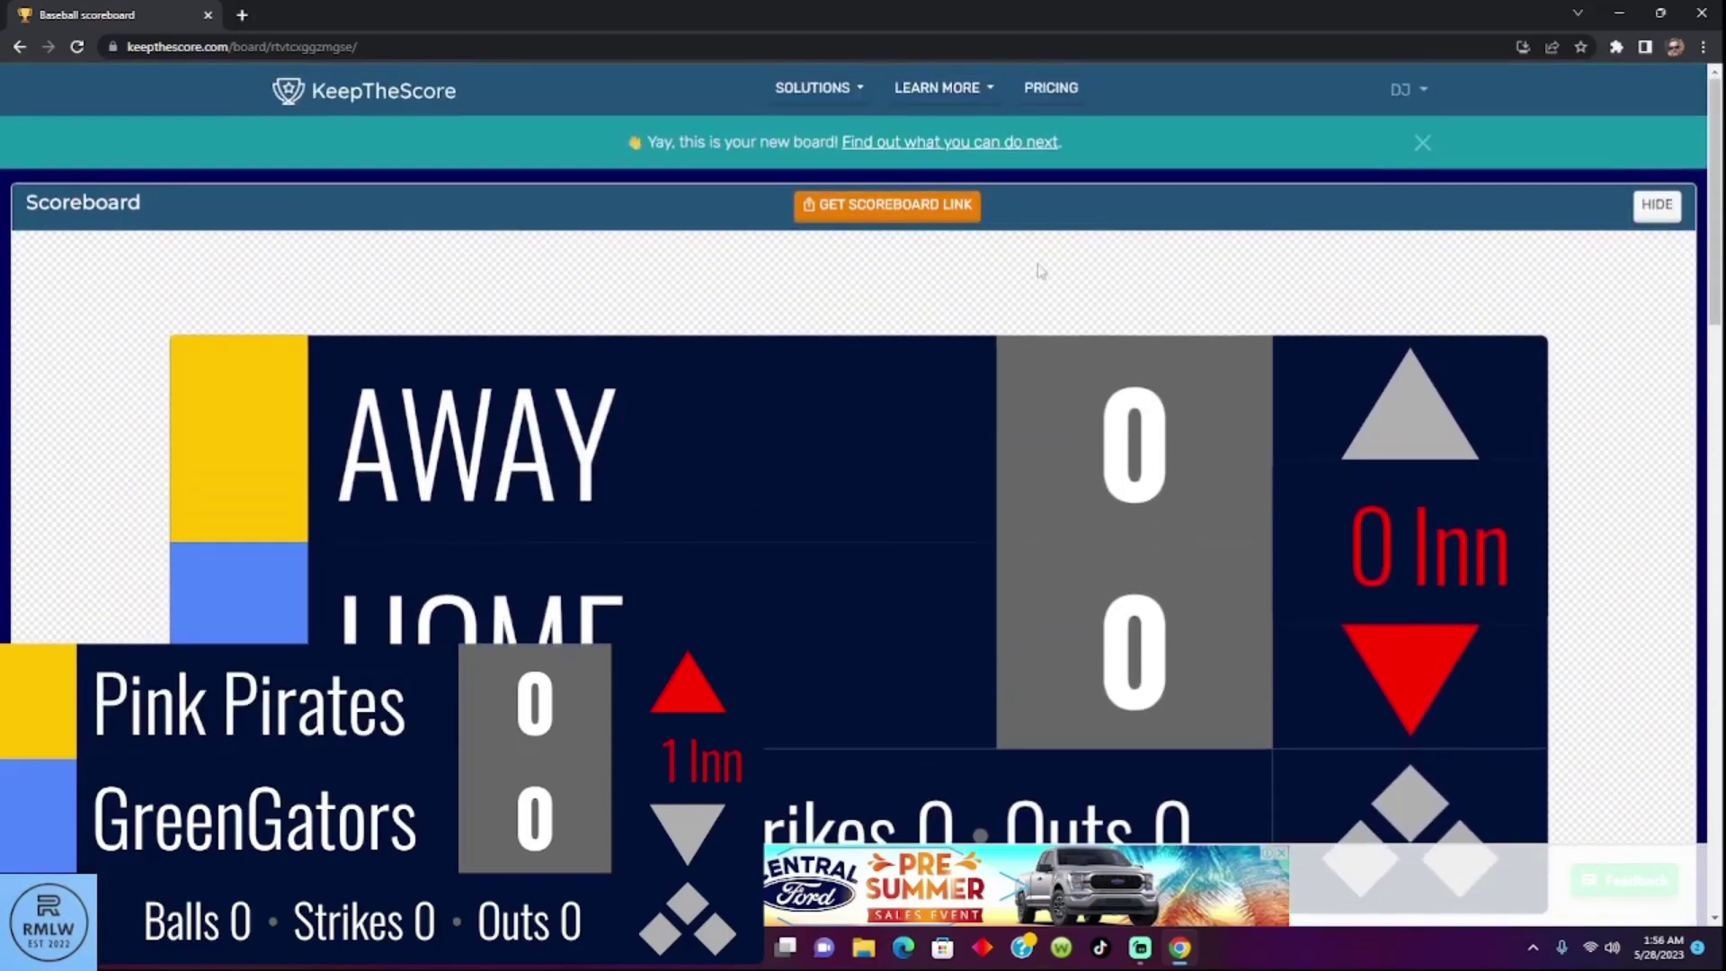
click(887, 203)
Step: Copy the baseball scoreboard's stand-alone URL to the clipboard and switch to Streamlabs Desktop
click(1196, 121)
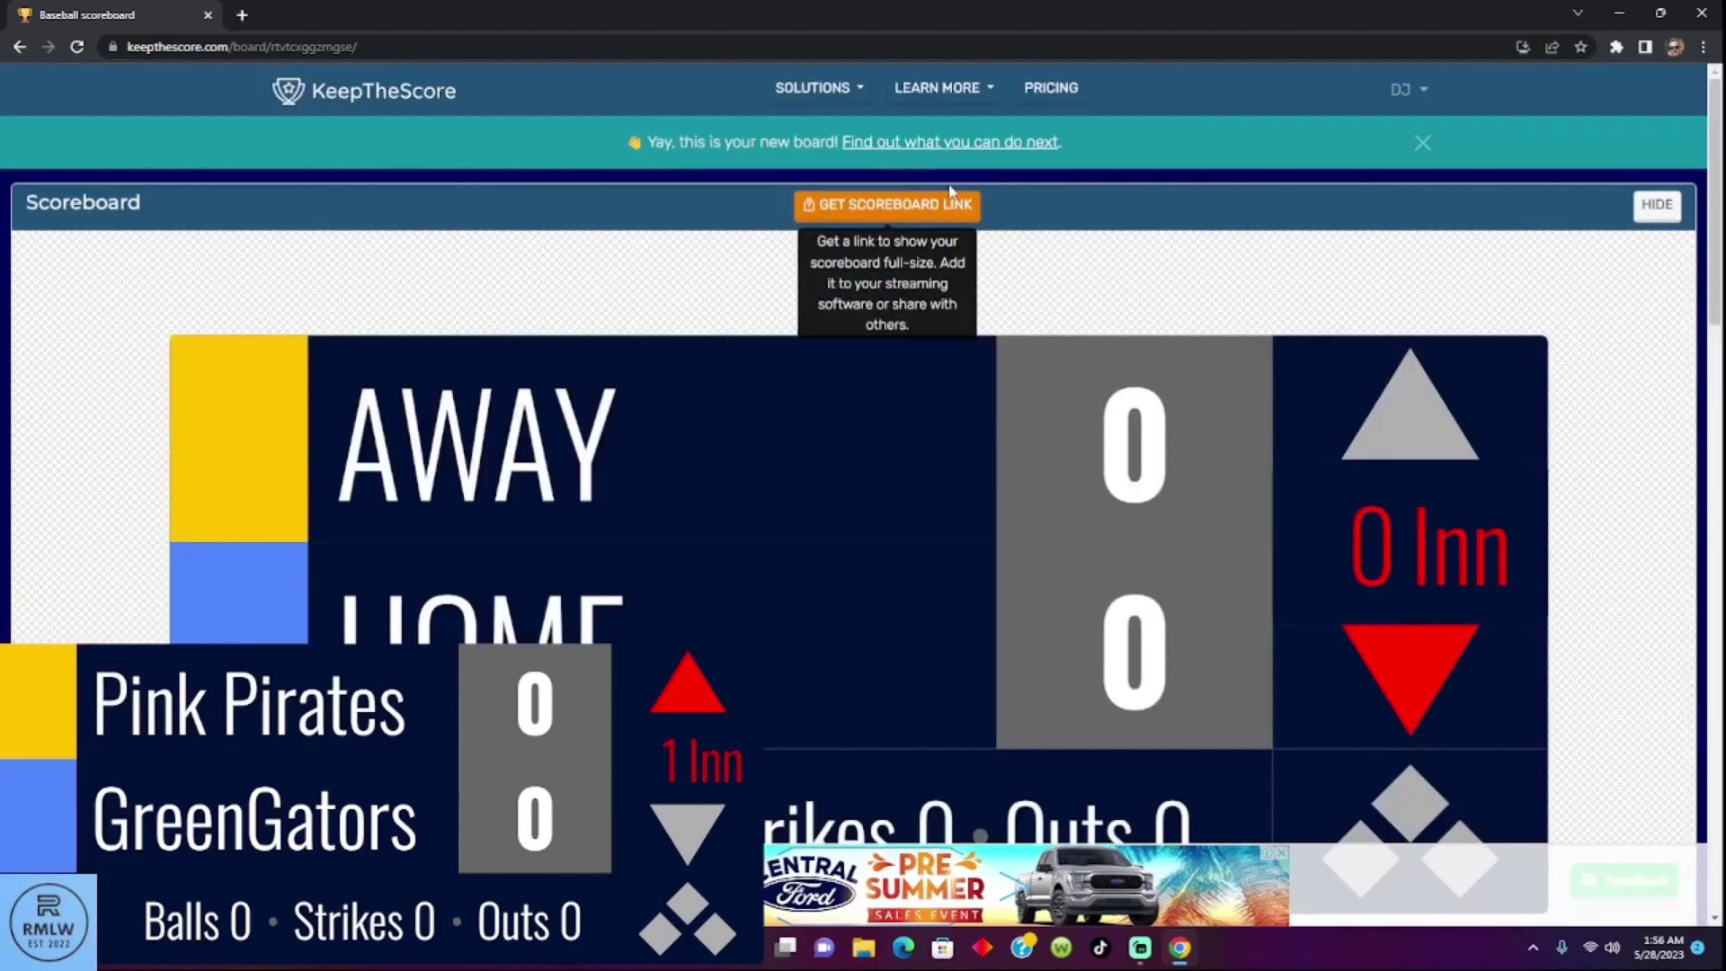
click(887, 200)
click(1036, 256)
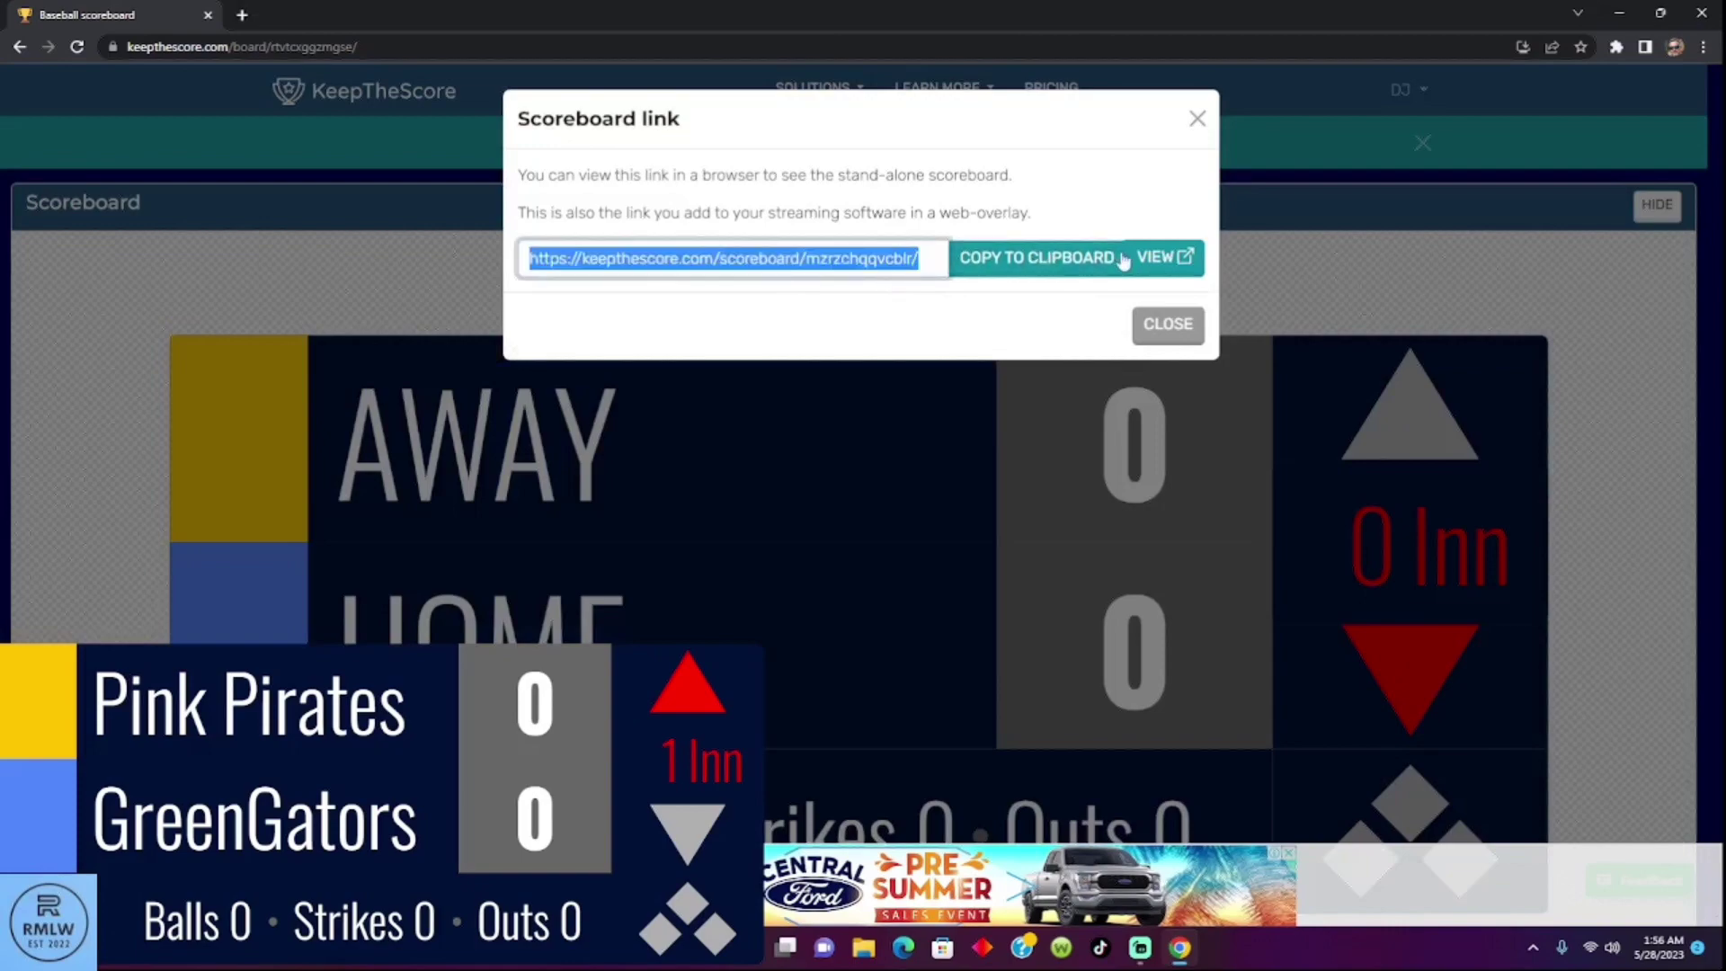
click(1168, 324)
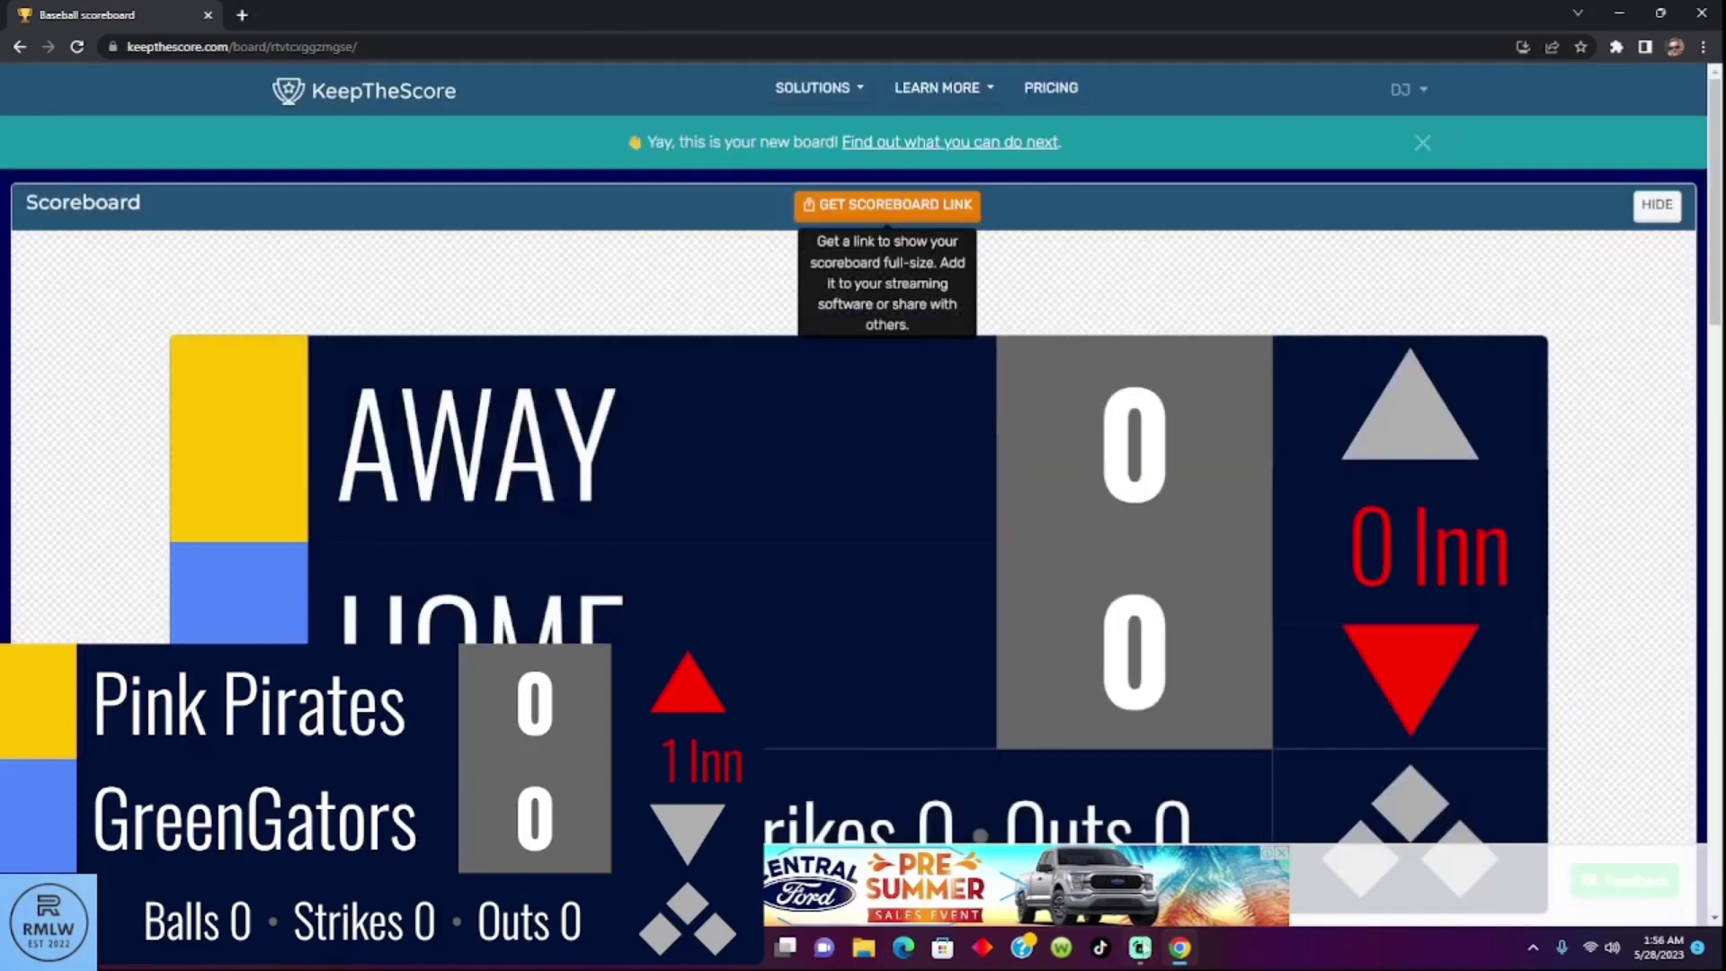
key(alt+Tab)
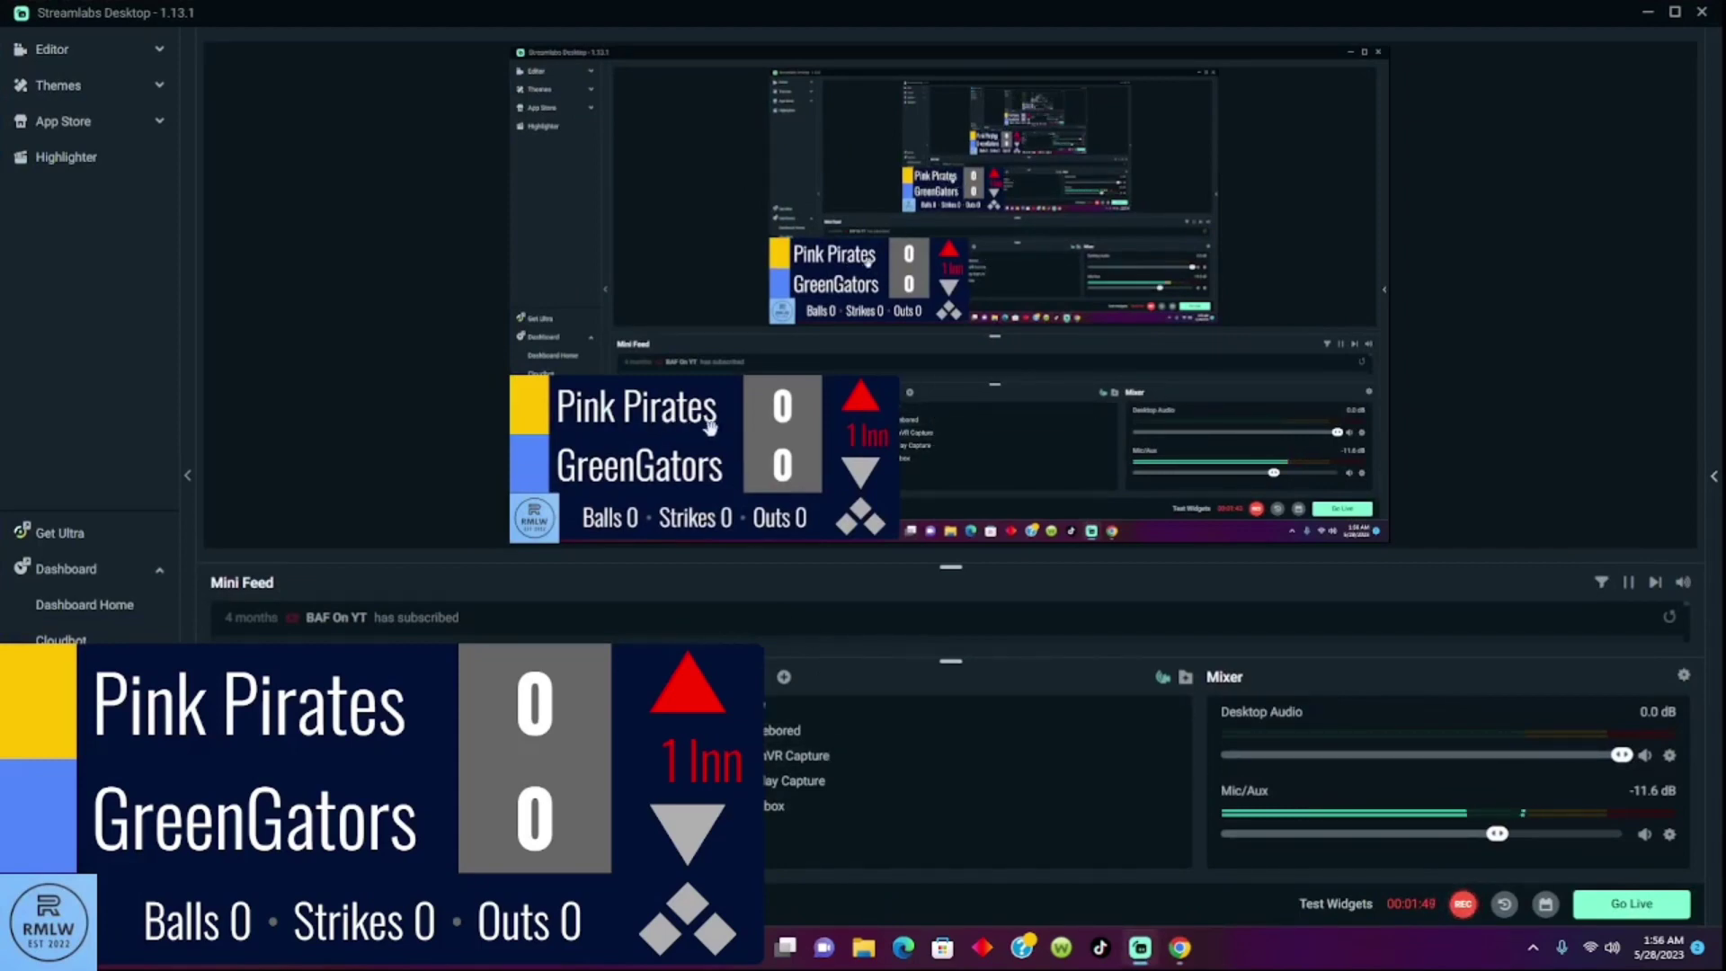
Step: Delete the old 'scorebored' source from the scene
click(808, 740)
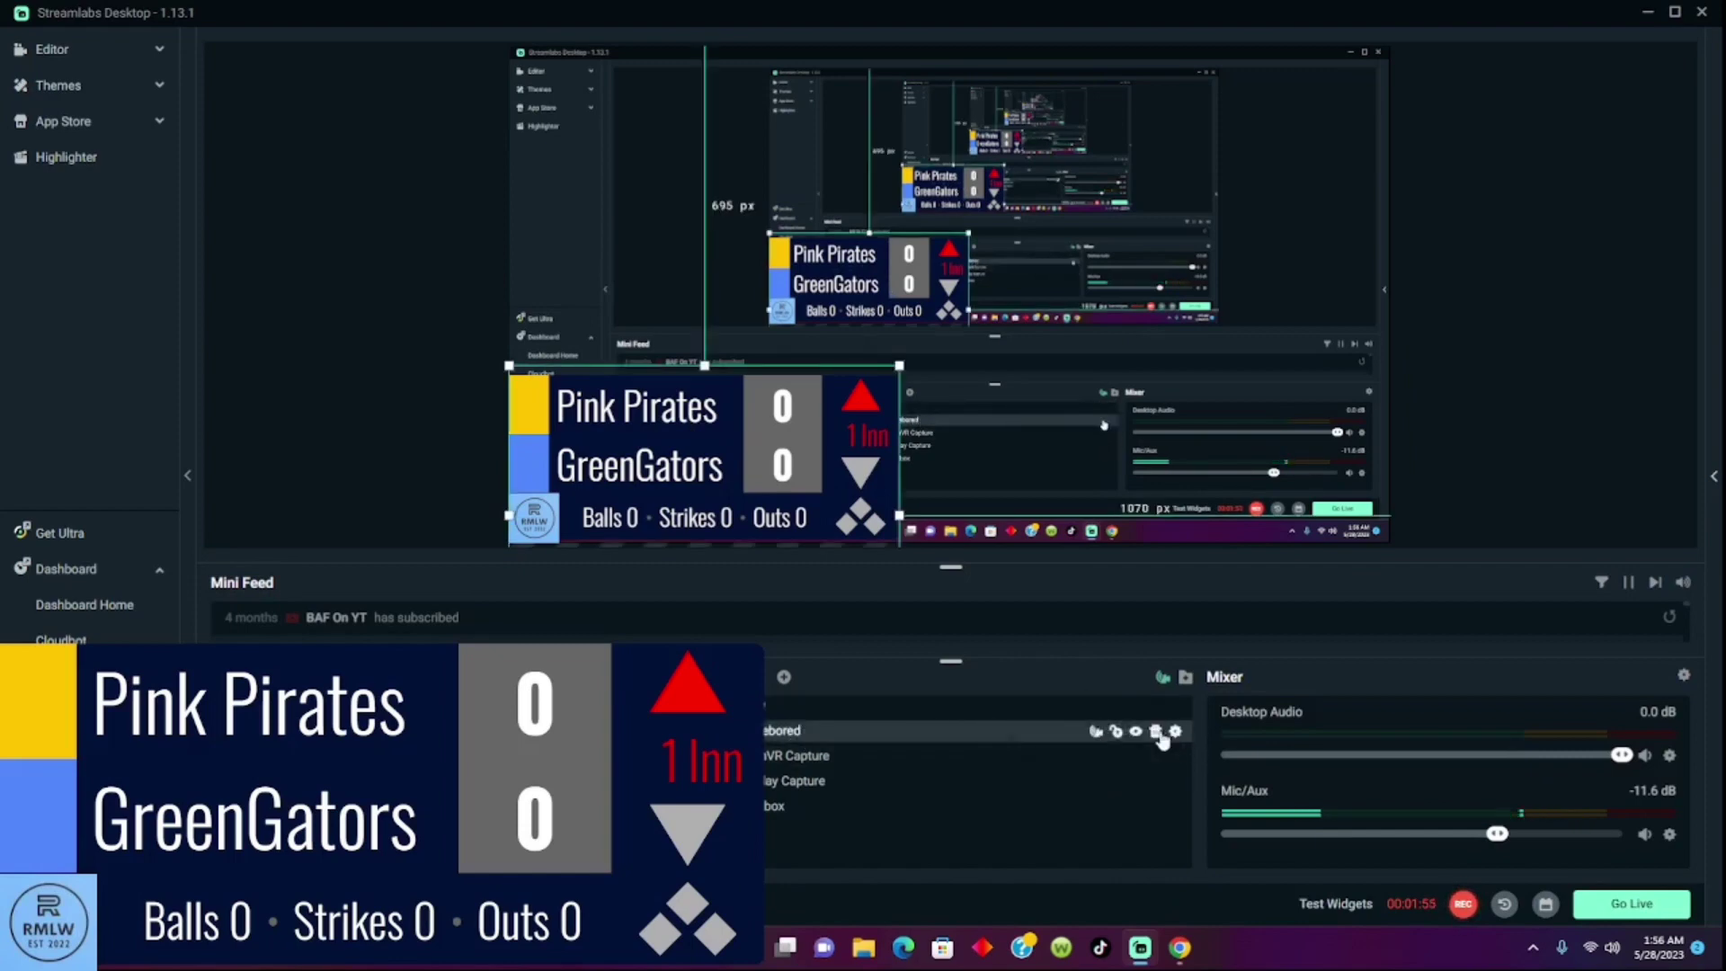
click(1158, 732)
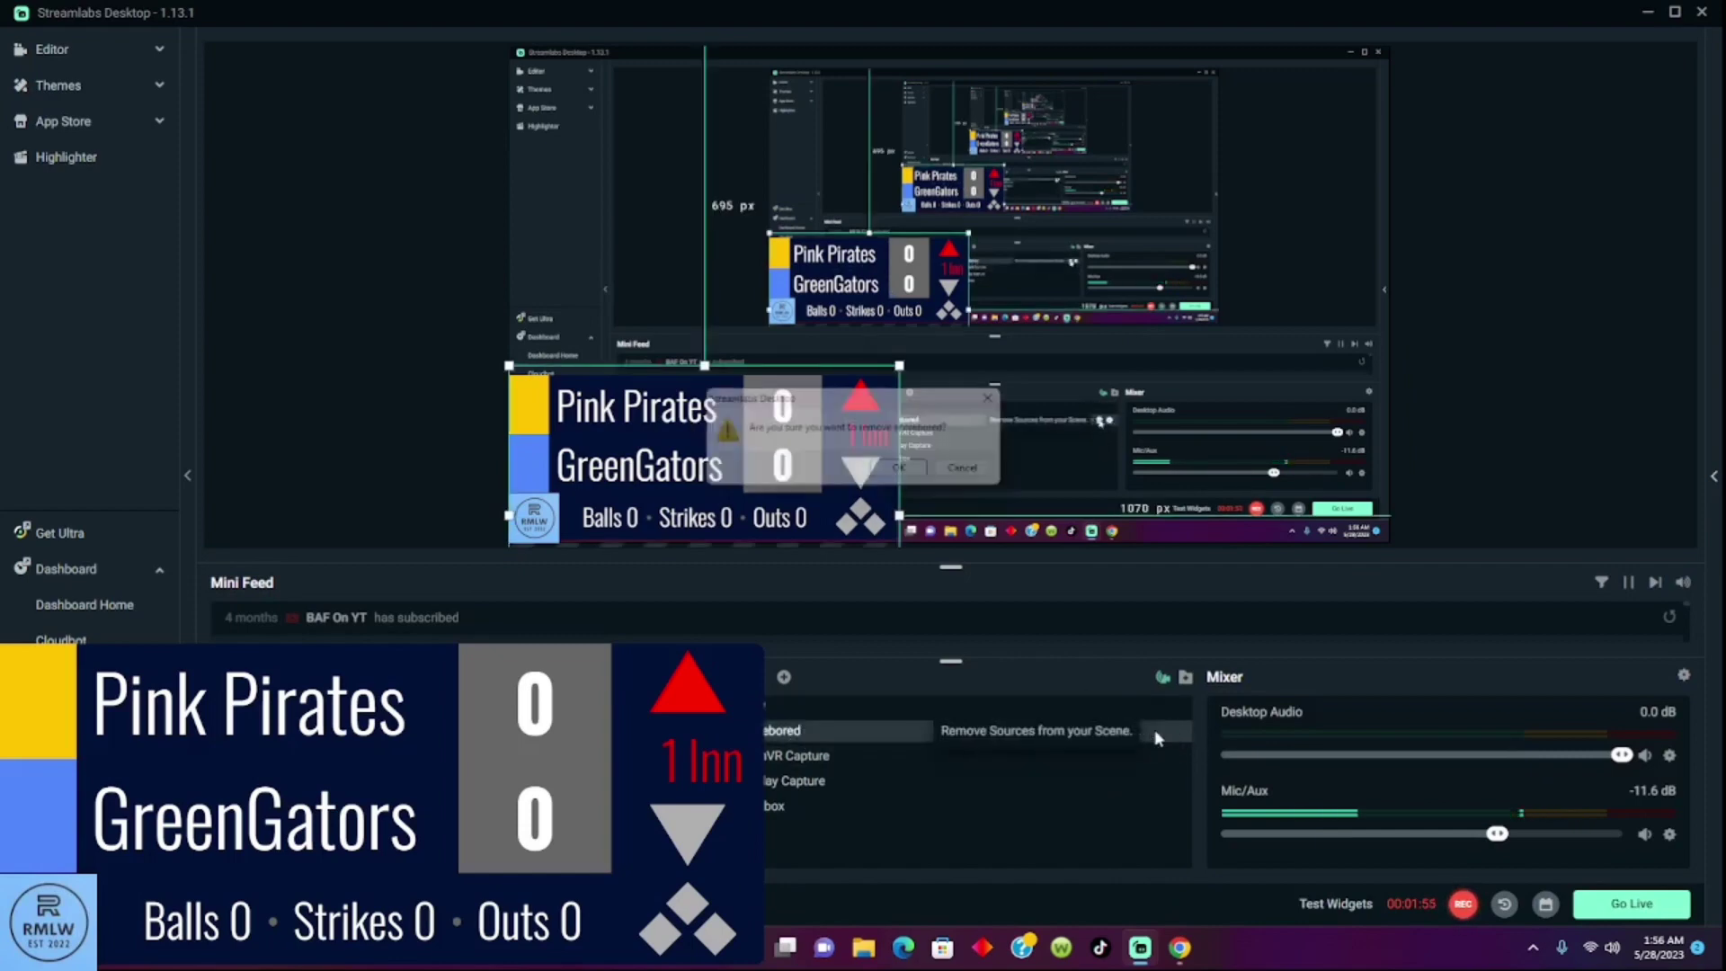
click(909, 474)
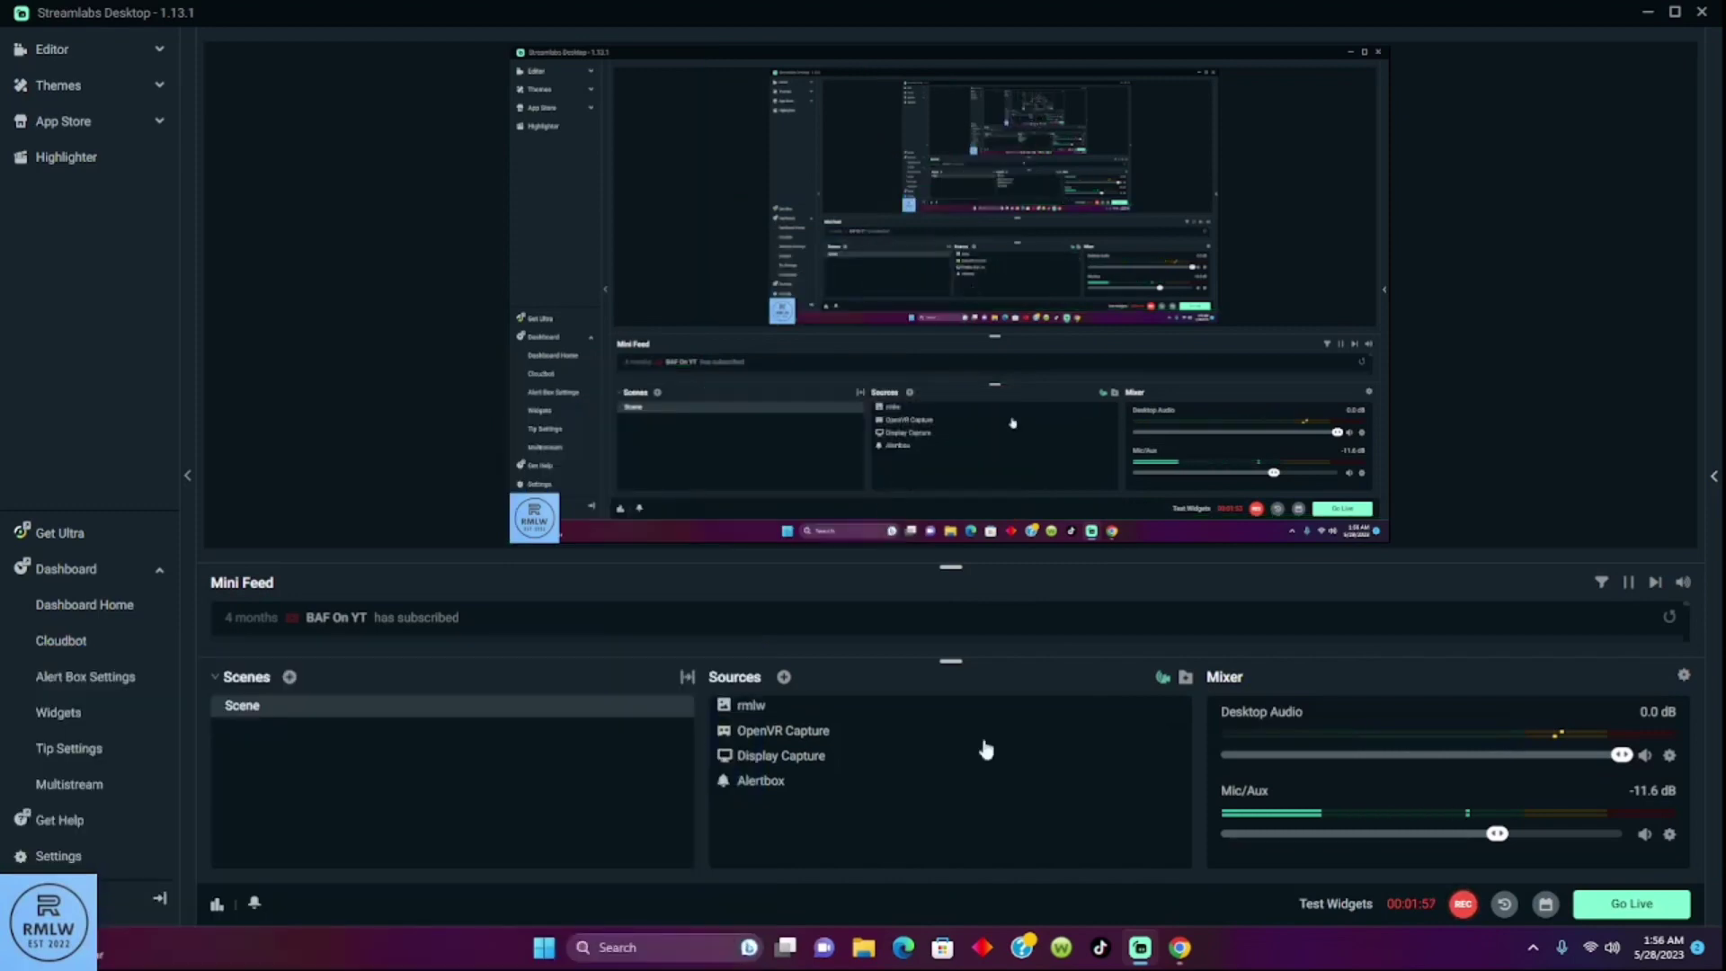
Step: Add a new, renamed Browser Source to the scene
click(783, 677)
click(883, 505)
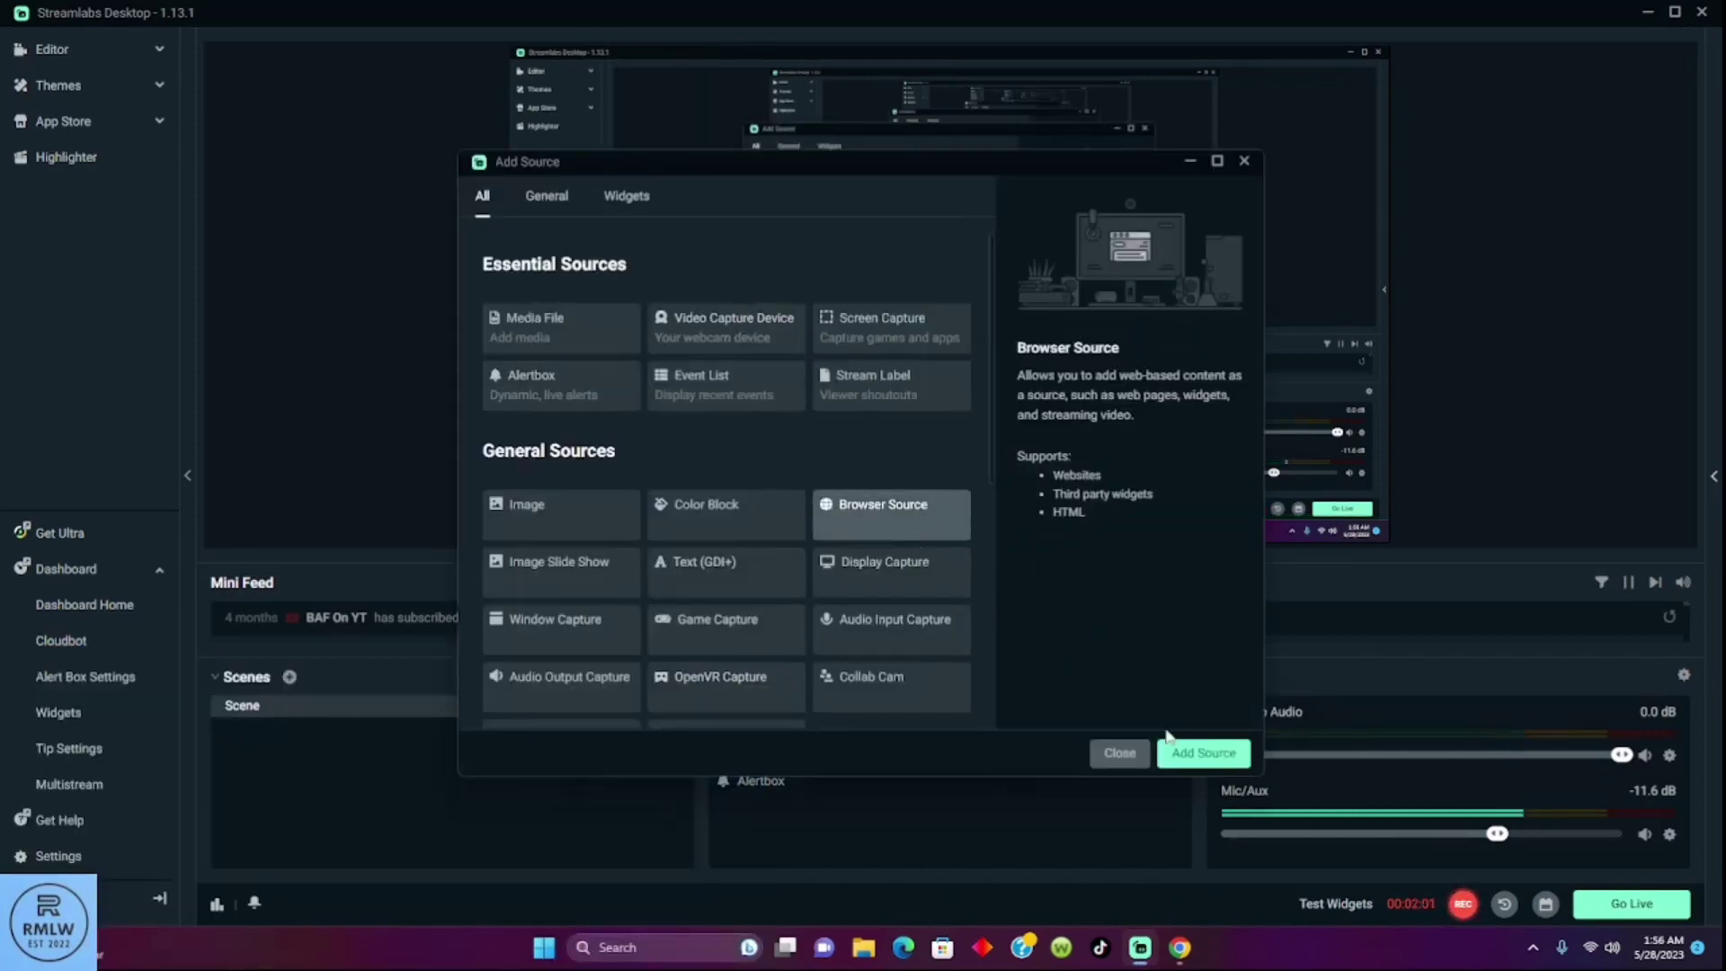
click(1202, 752)
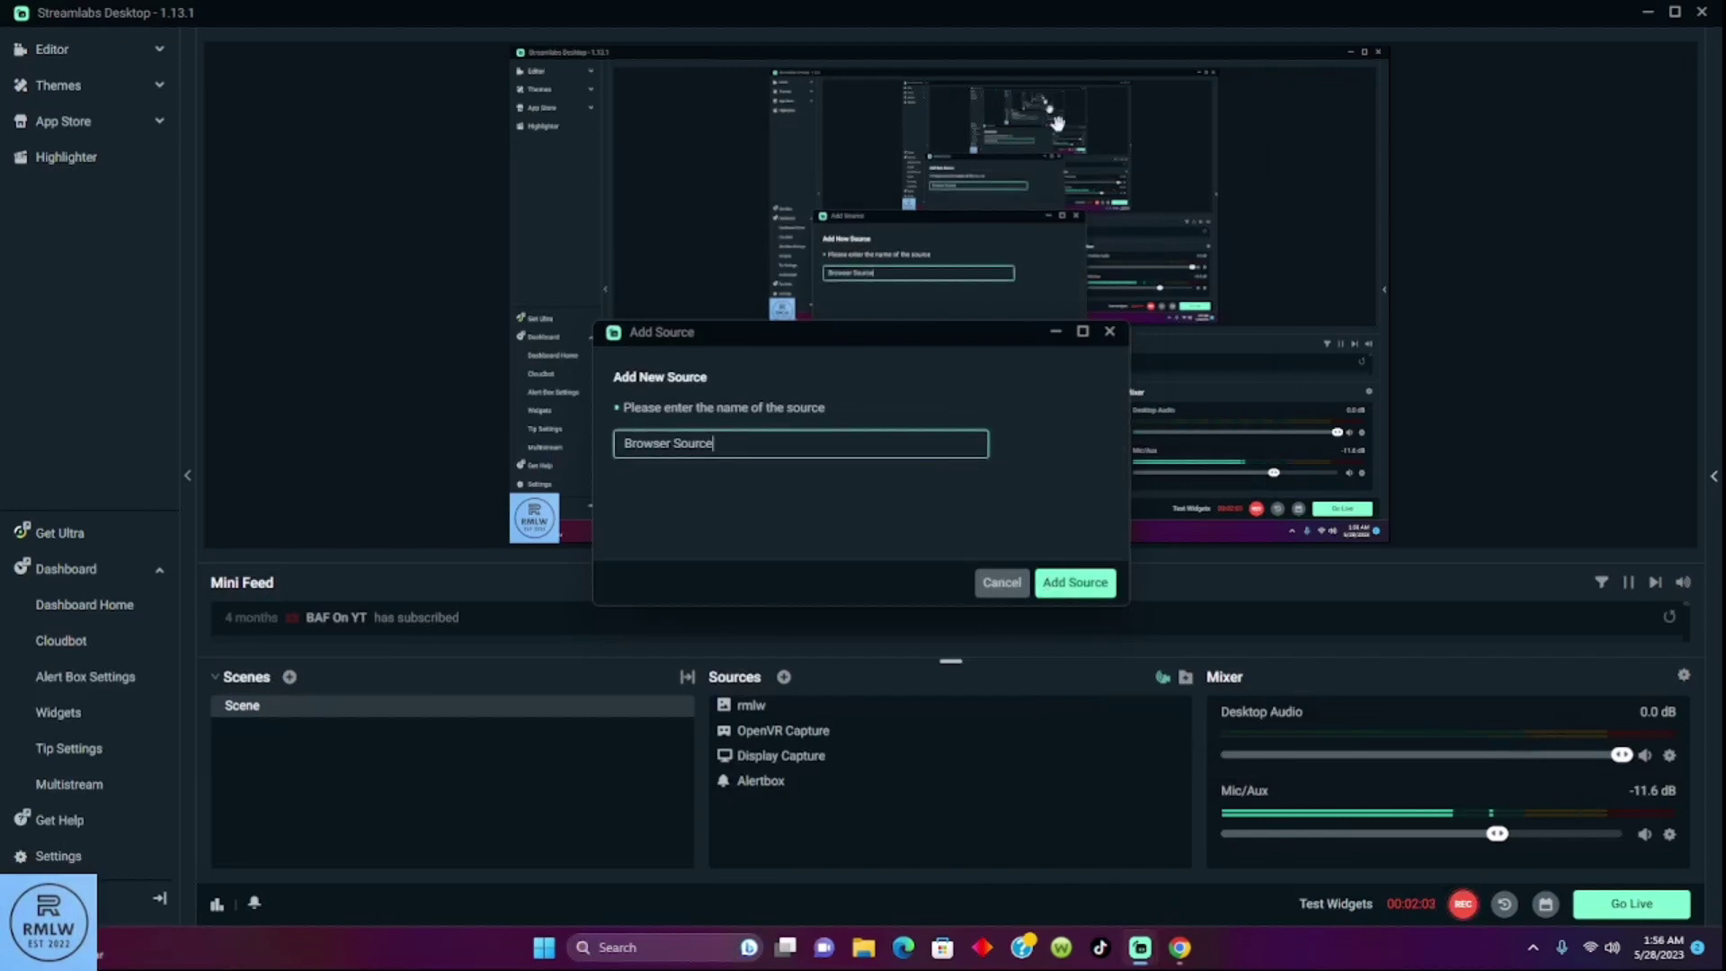
key(BackSpace)
key(BackSpace)
key(BackSpace)
text(sc)
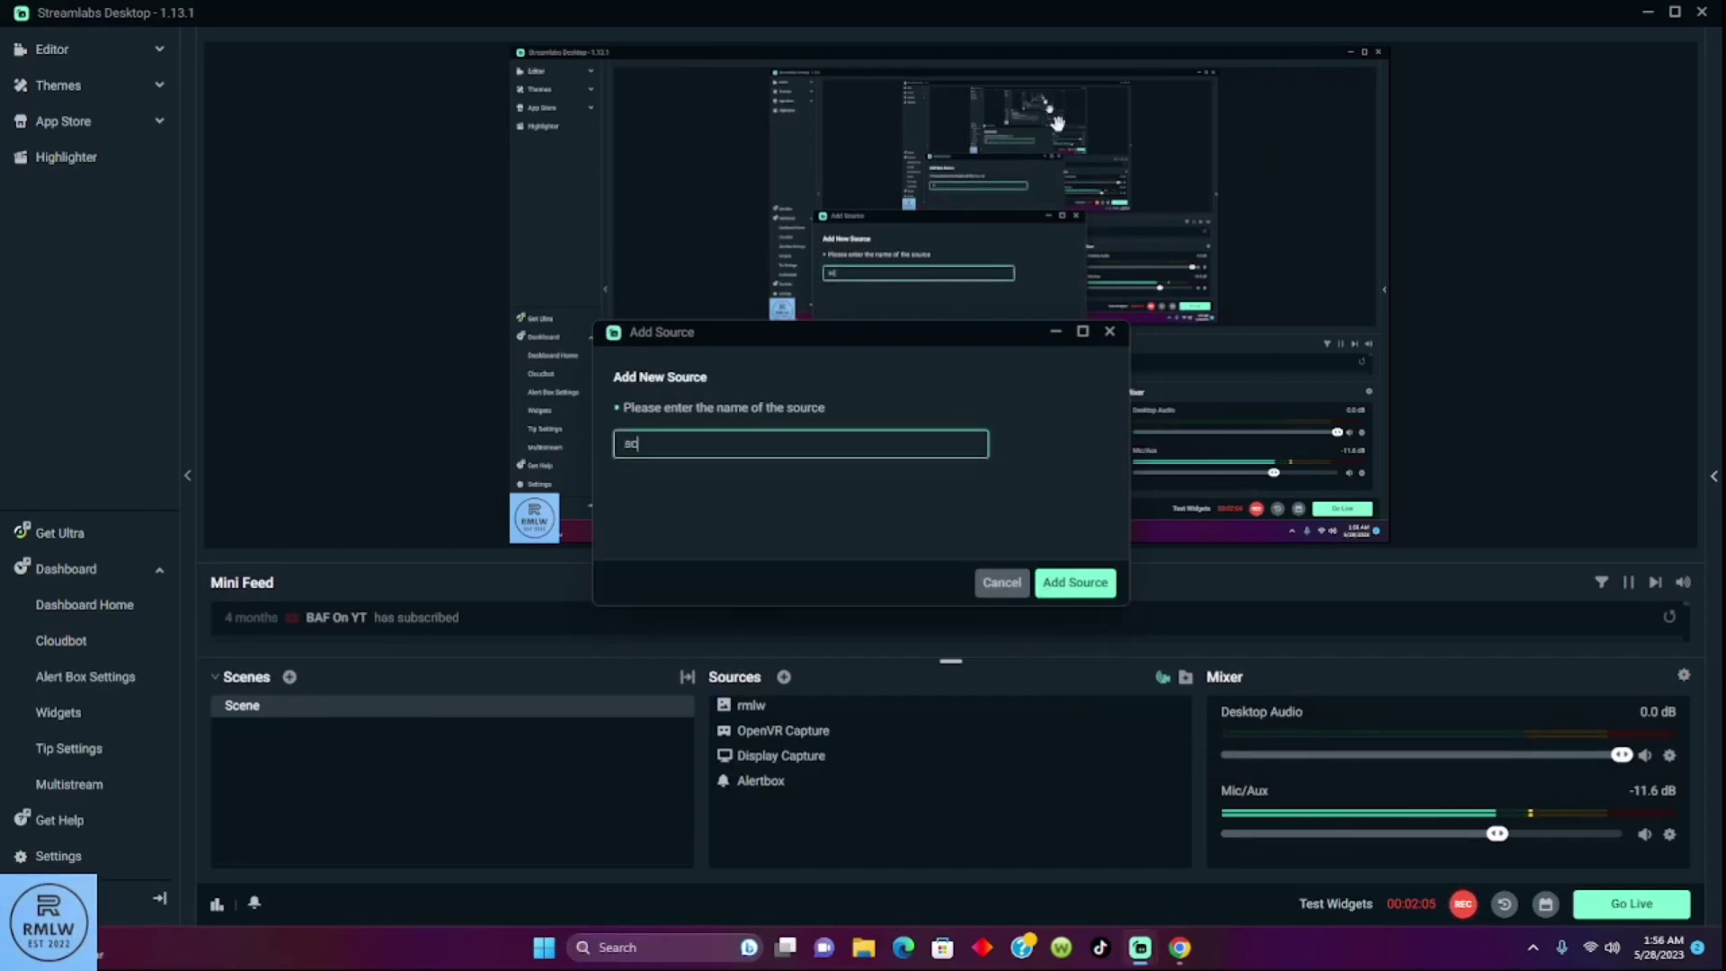
text(orebore)
key(Return)
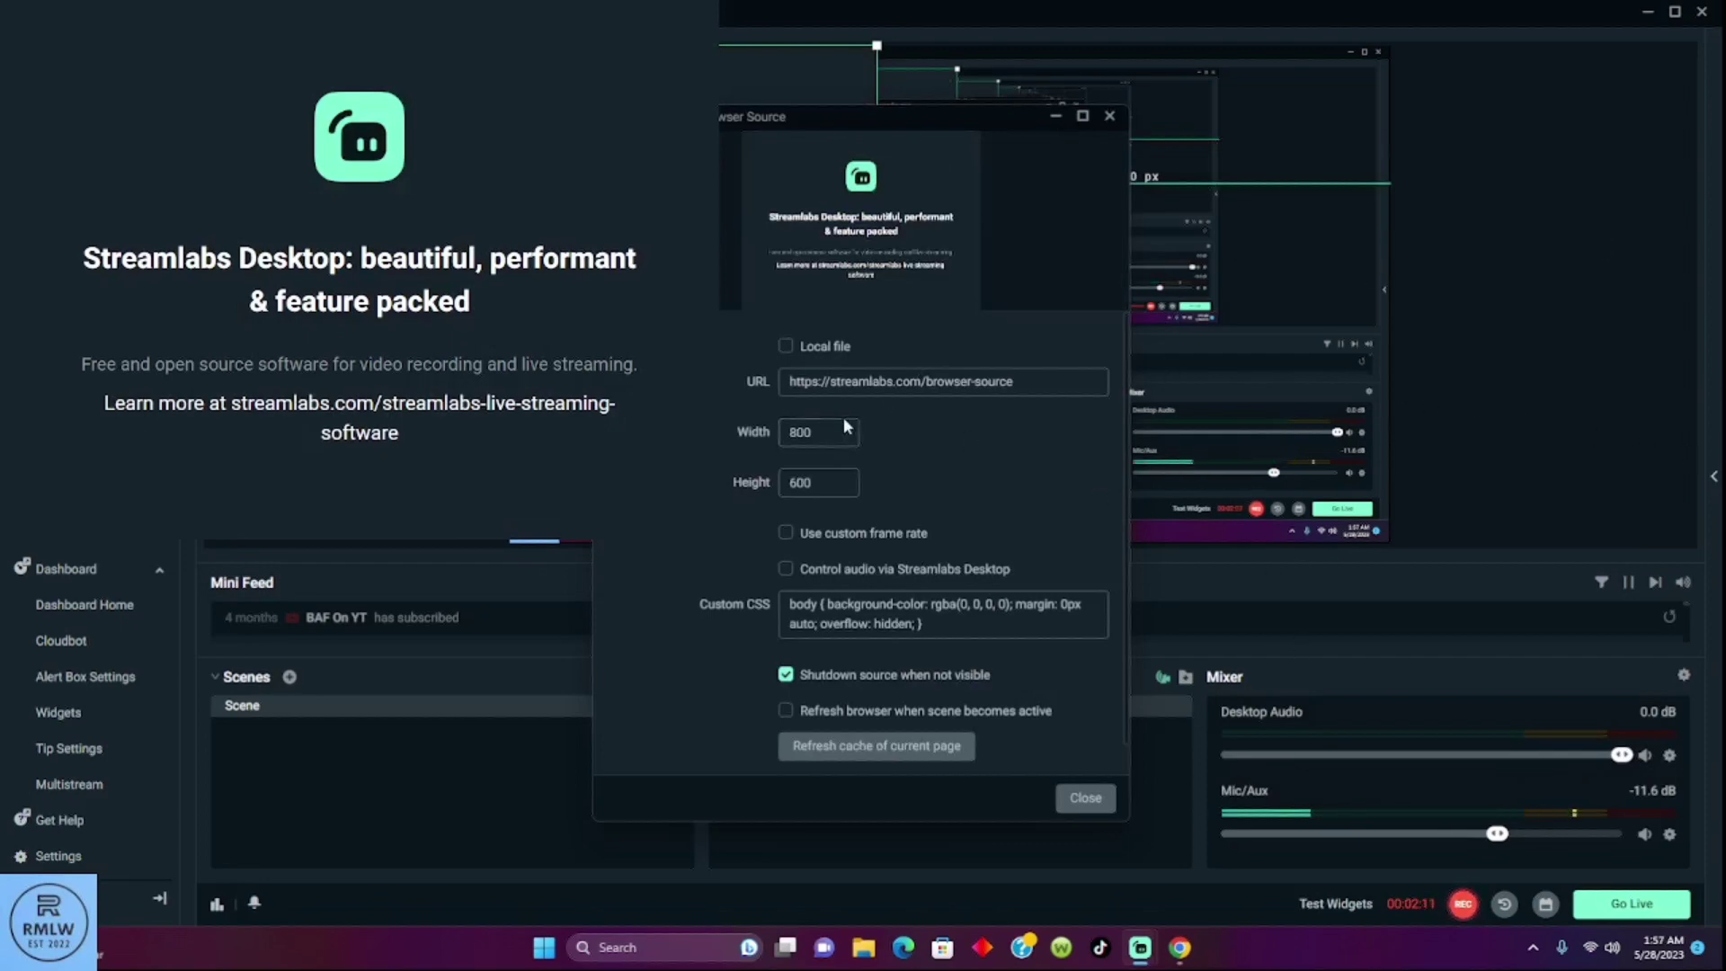
text(8)
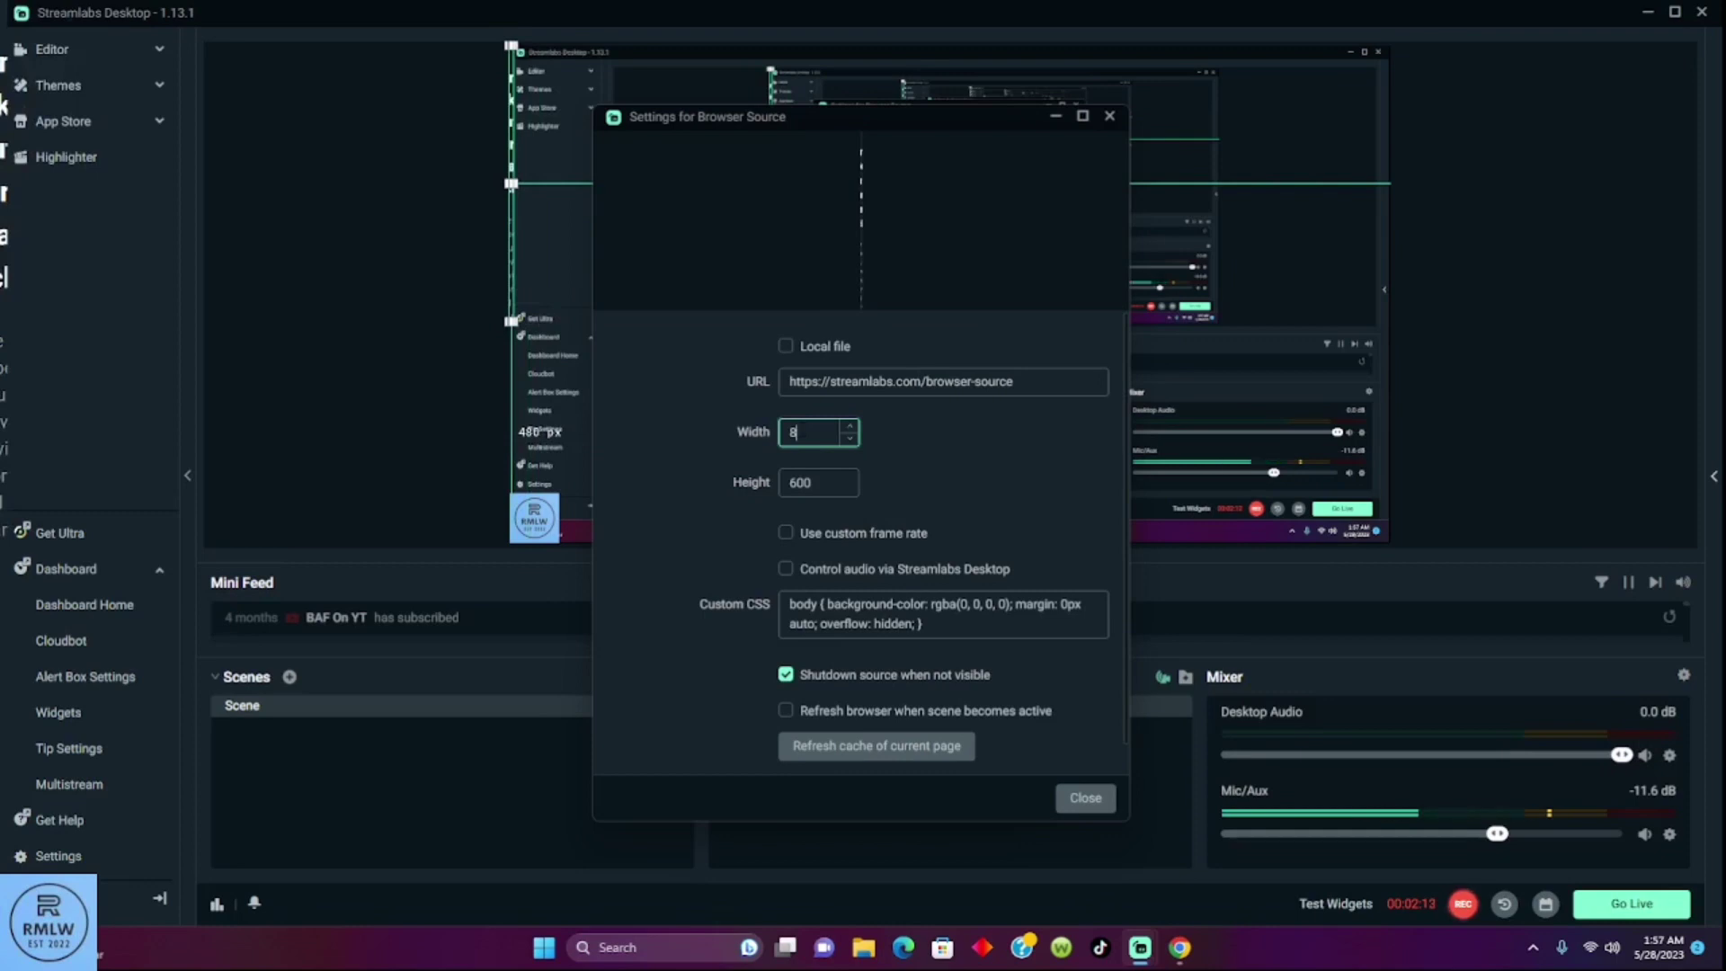
text(50)
Step: Size the browser source 850×650 and replace its URL with the copied KeepTheScore link
double_click(819, 484)
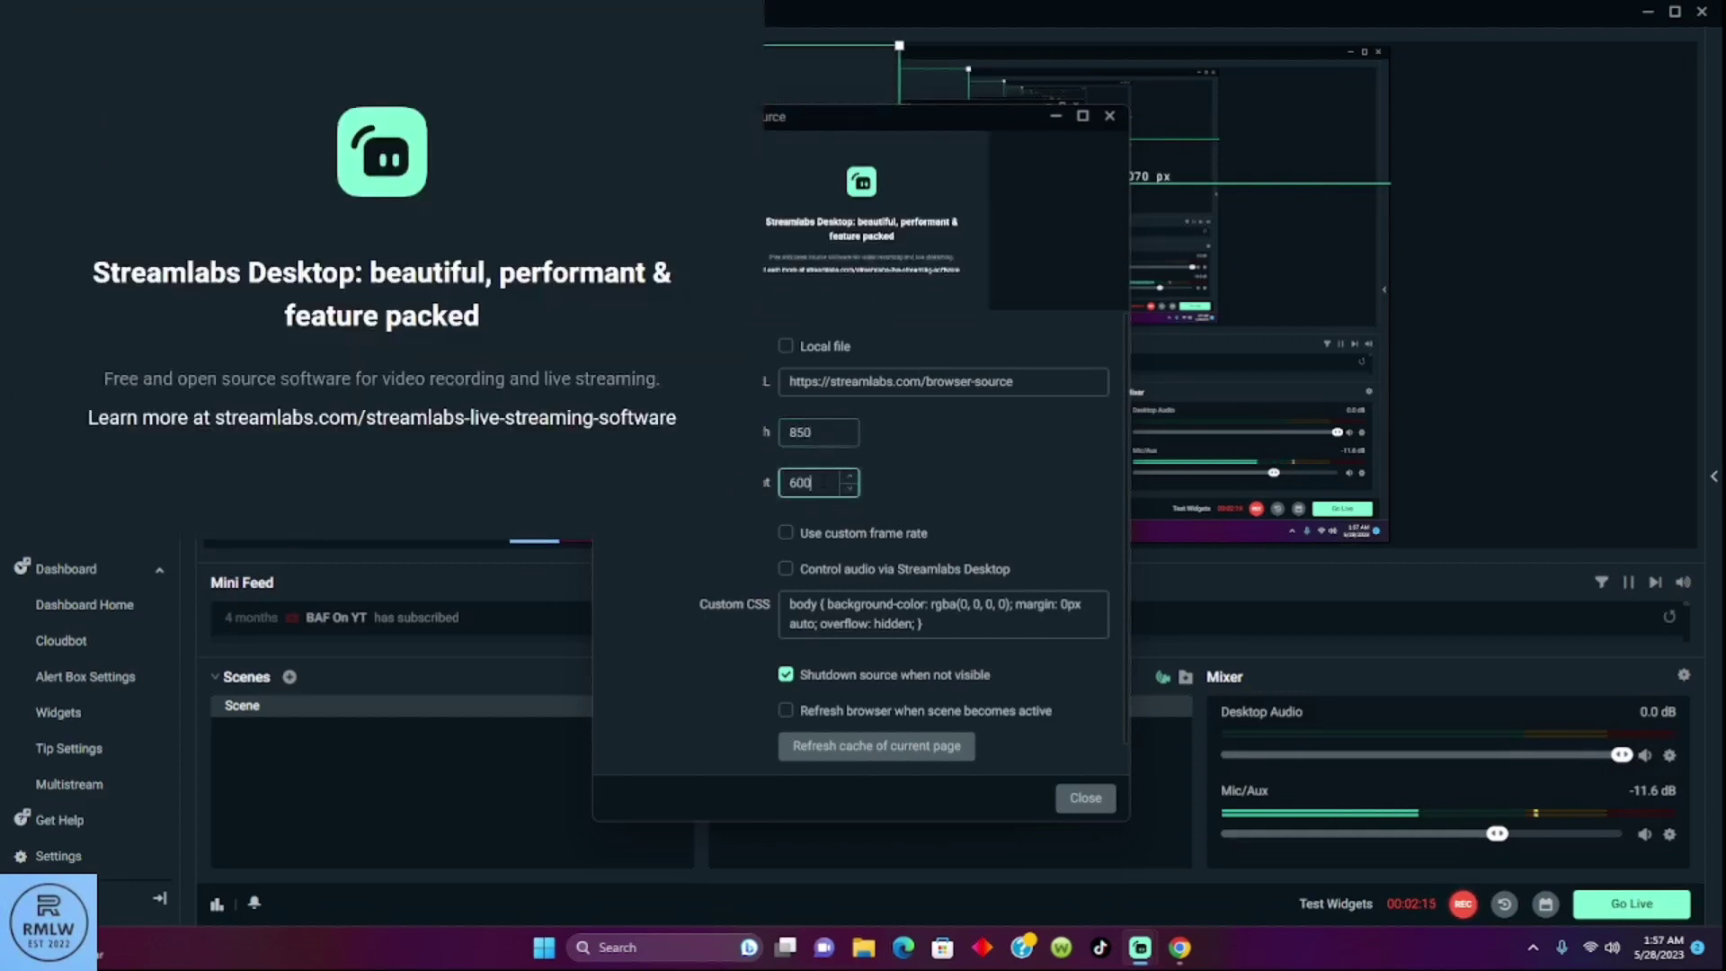
text(6)
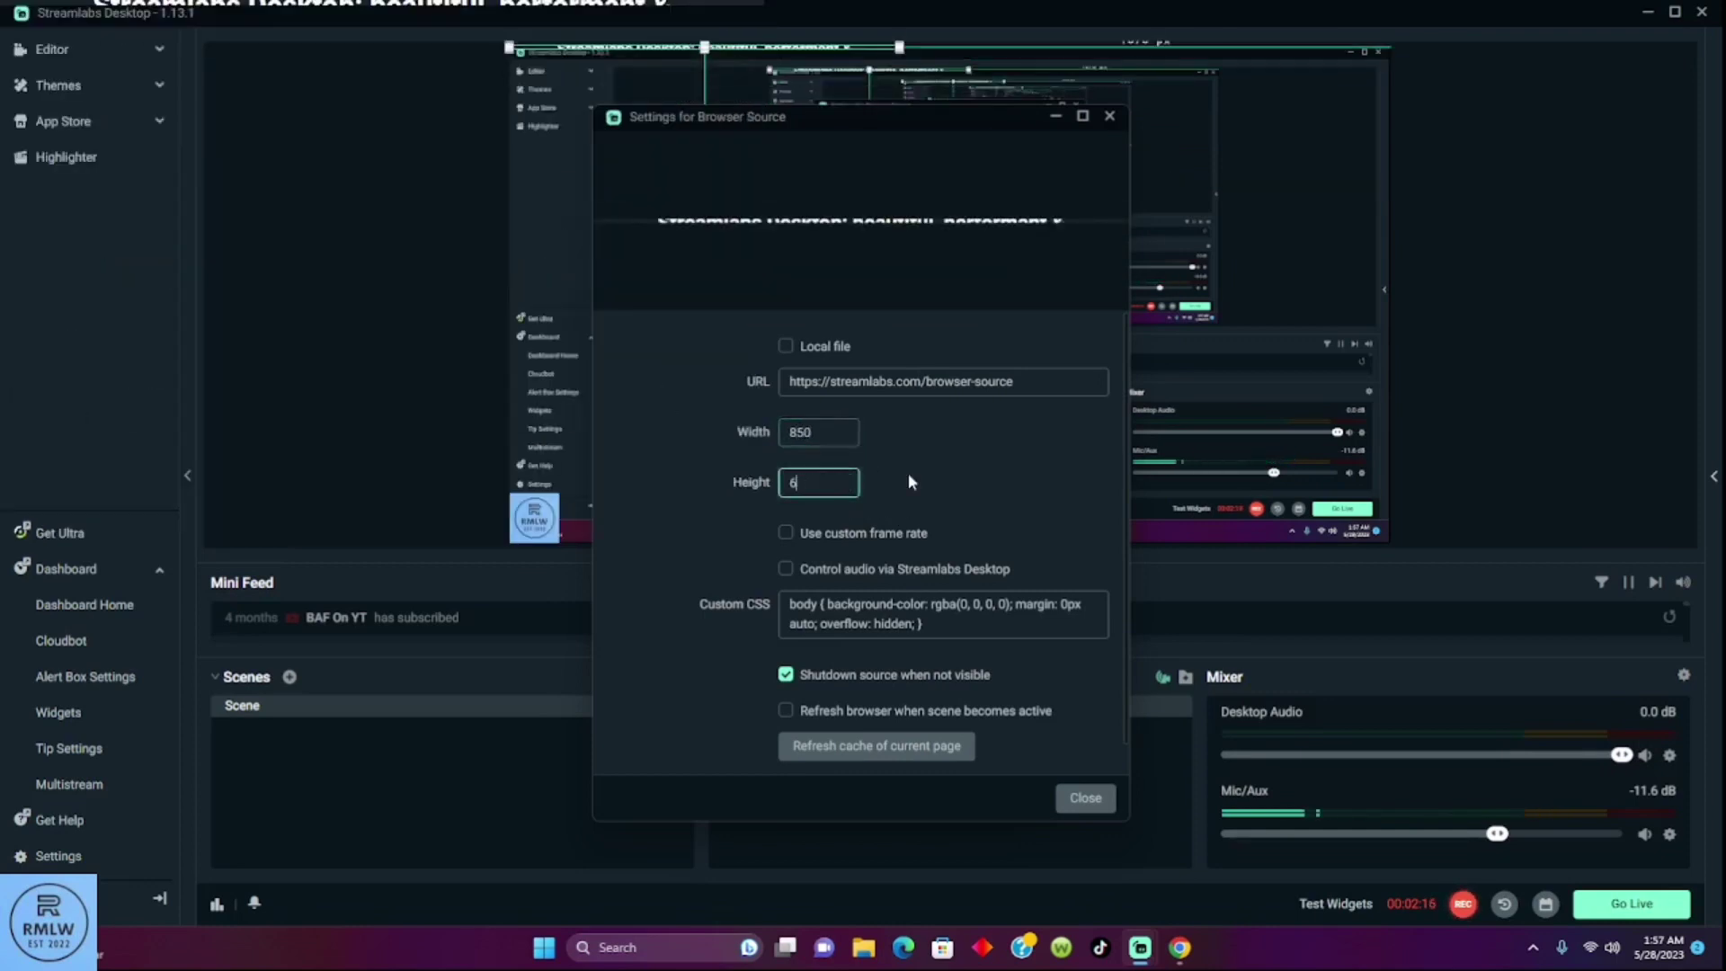
text(50)
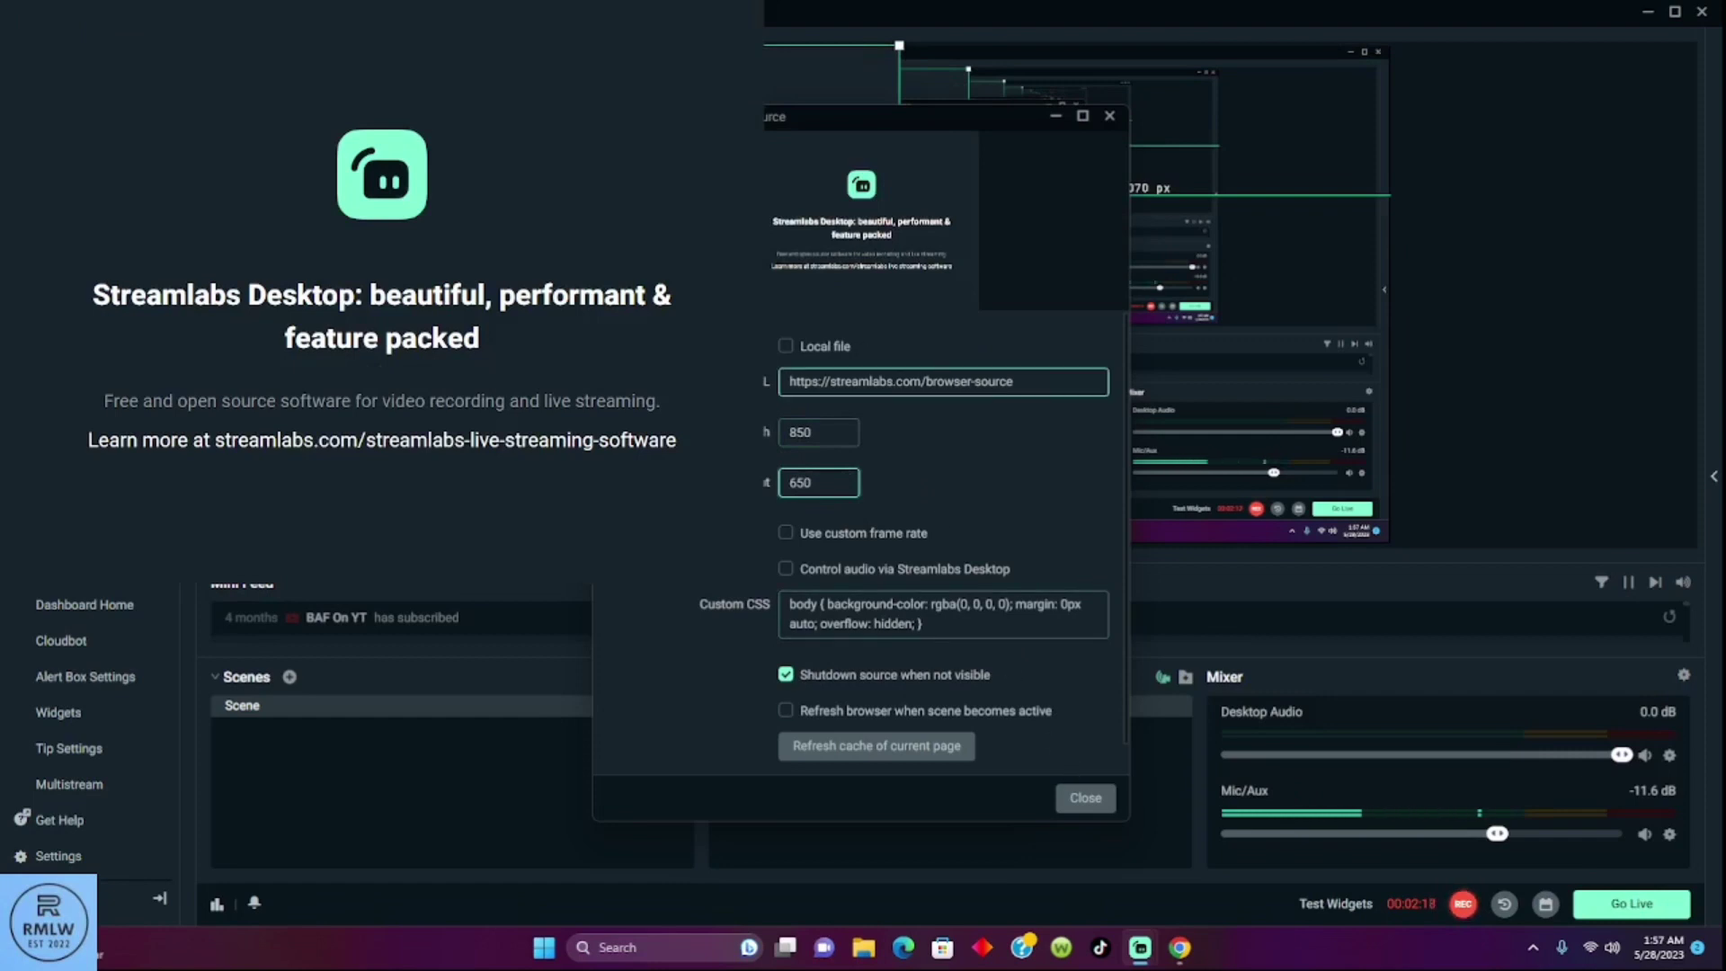
click(1025, 381)
drag(1014, 381, 783, 371)
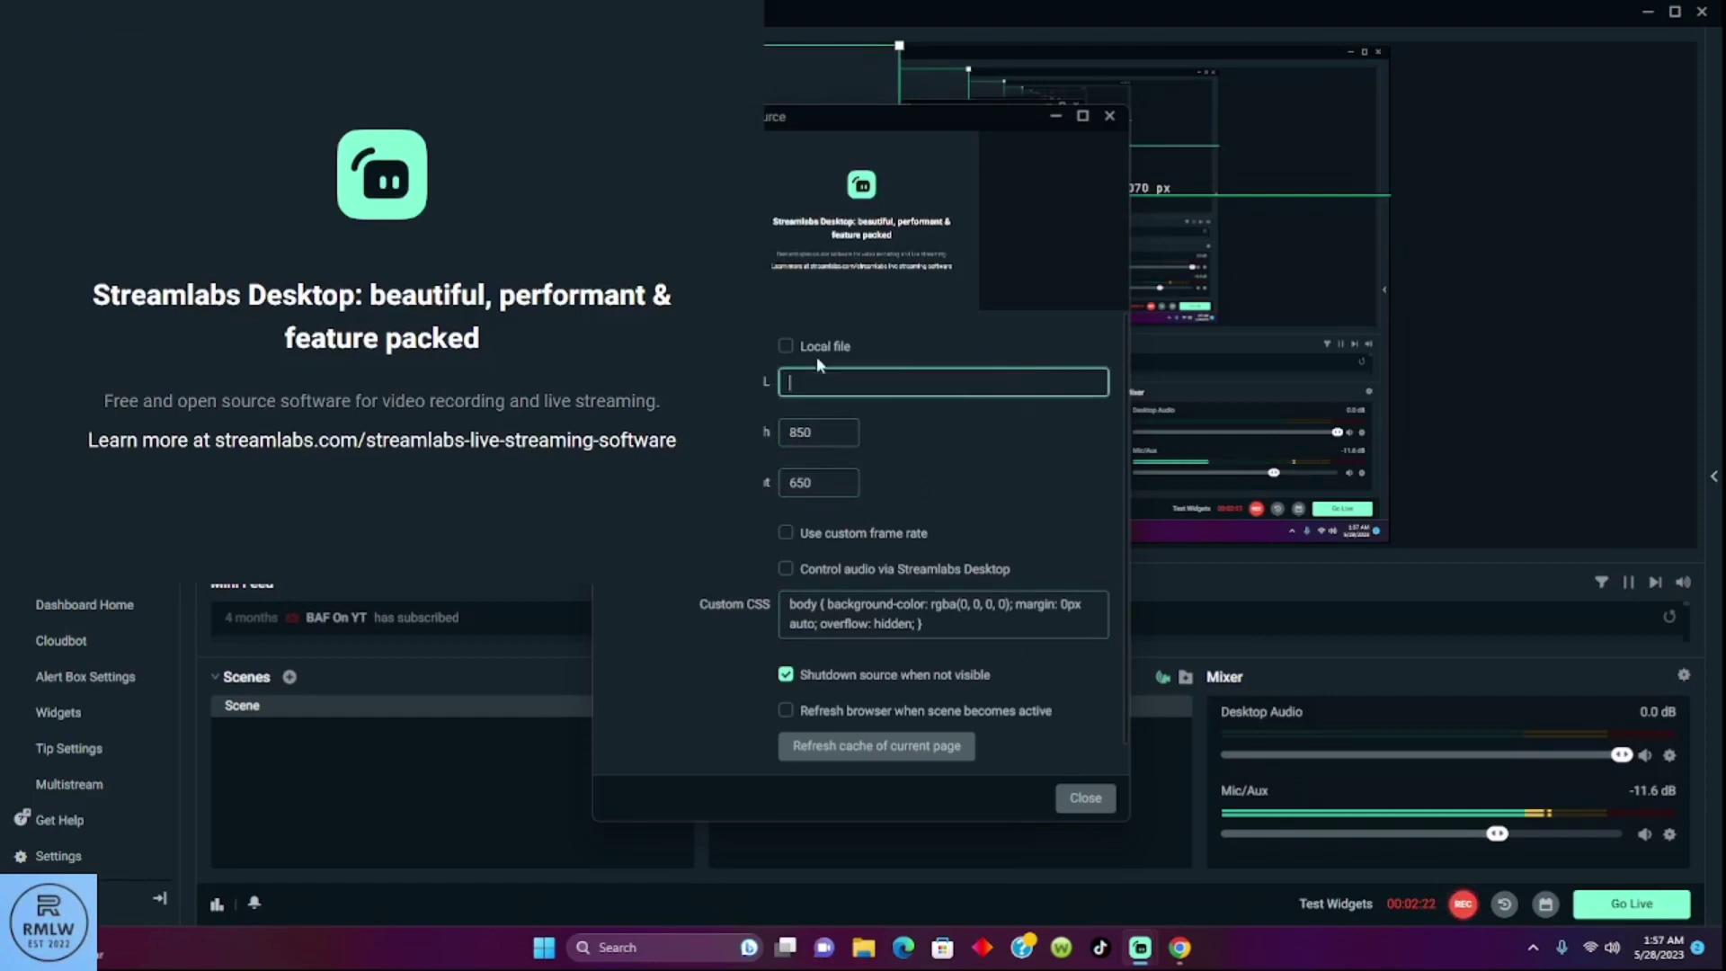
key(BackSpace)
text(https://keepthescore.com/scoreboard/mzrzchqqvcblr/)
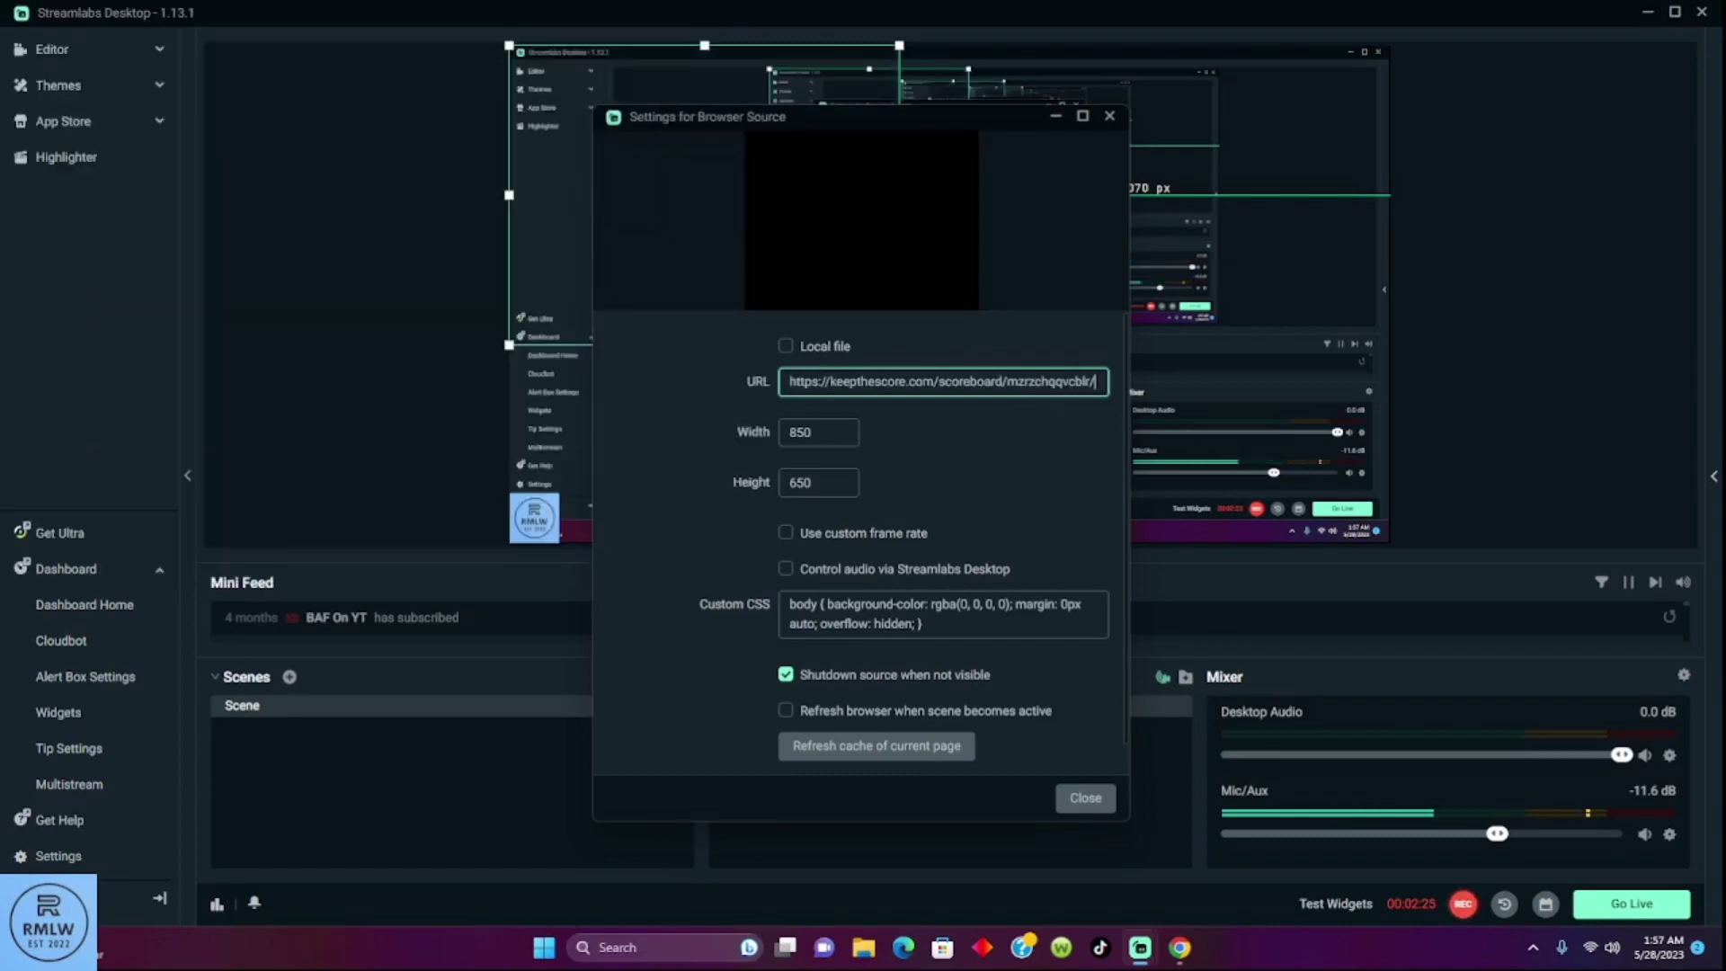
Step: Close the browser source settings and move the scoreboard and logo toward the bottom right
click(1085, 798)
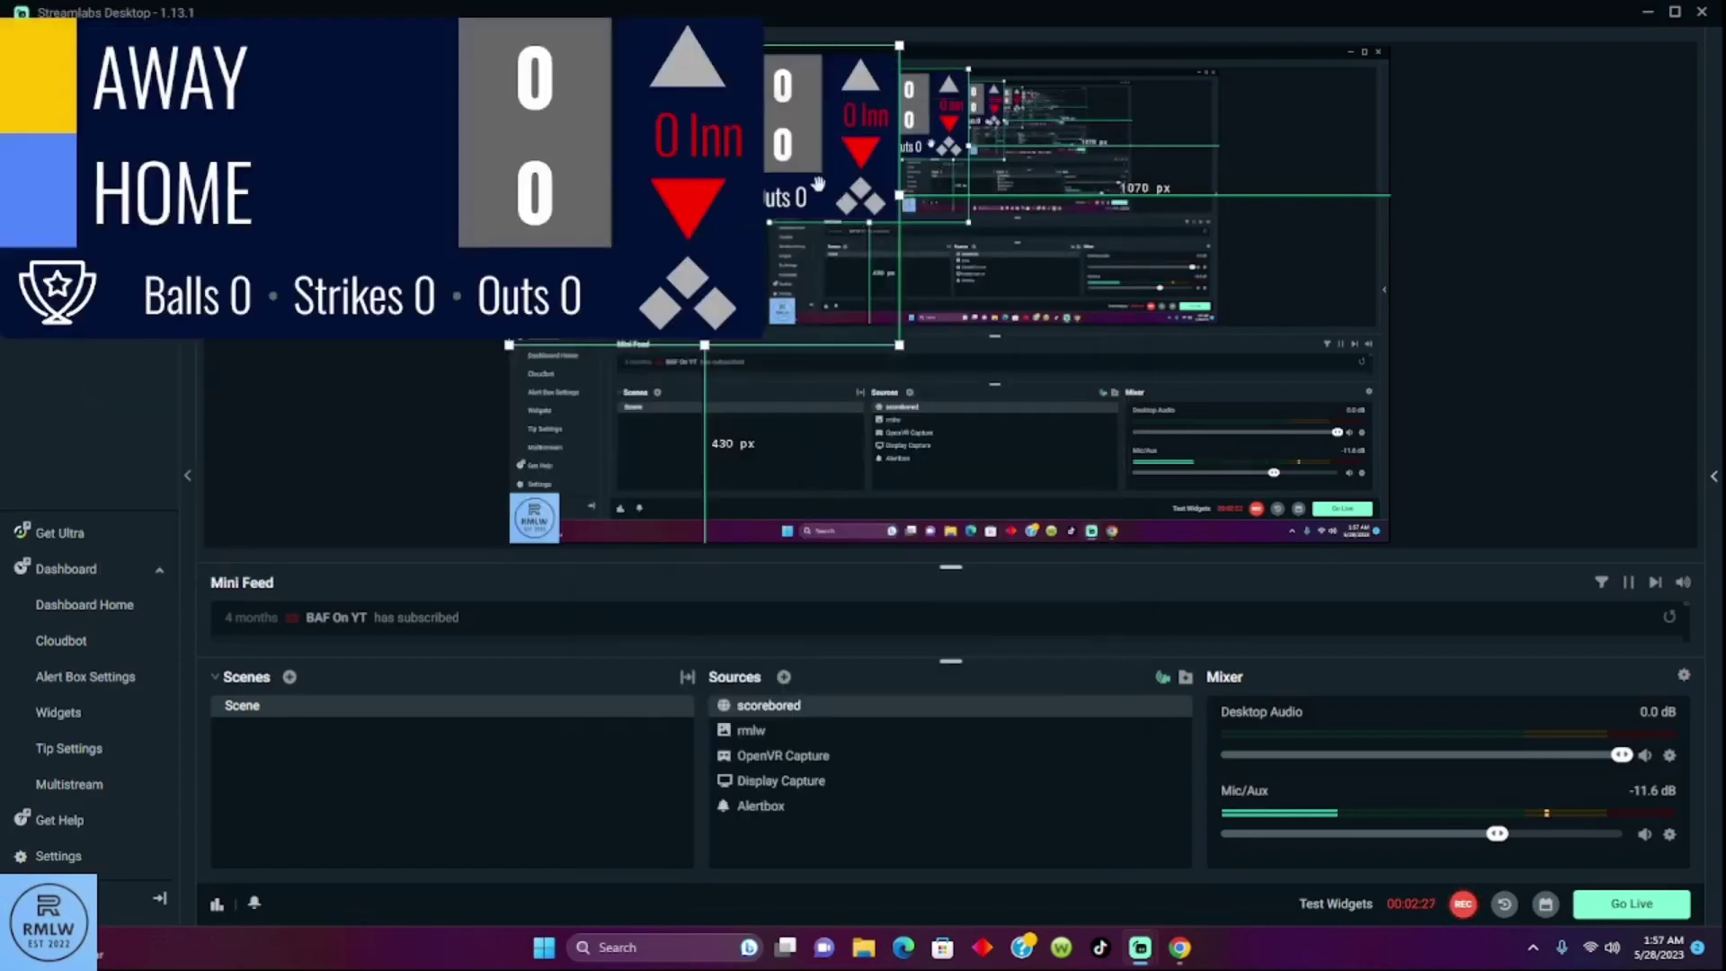
drag(756, 150, 815, 407)
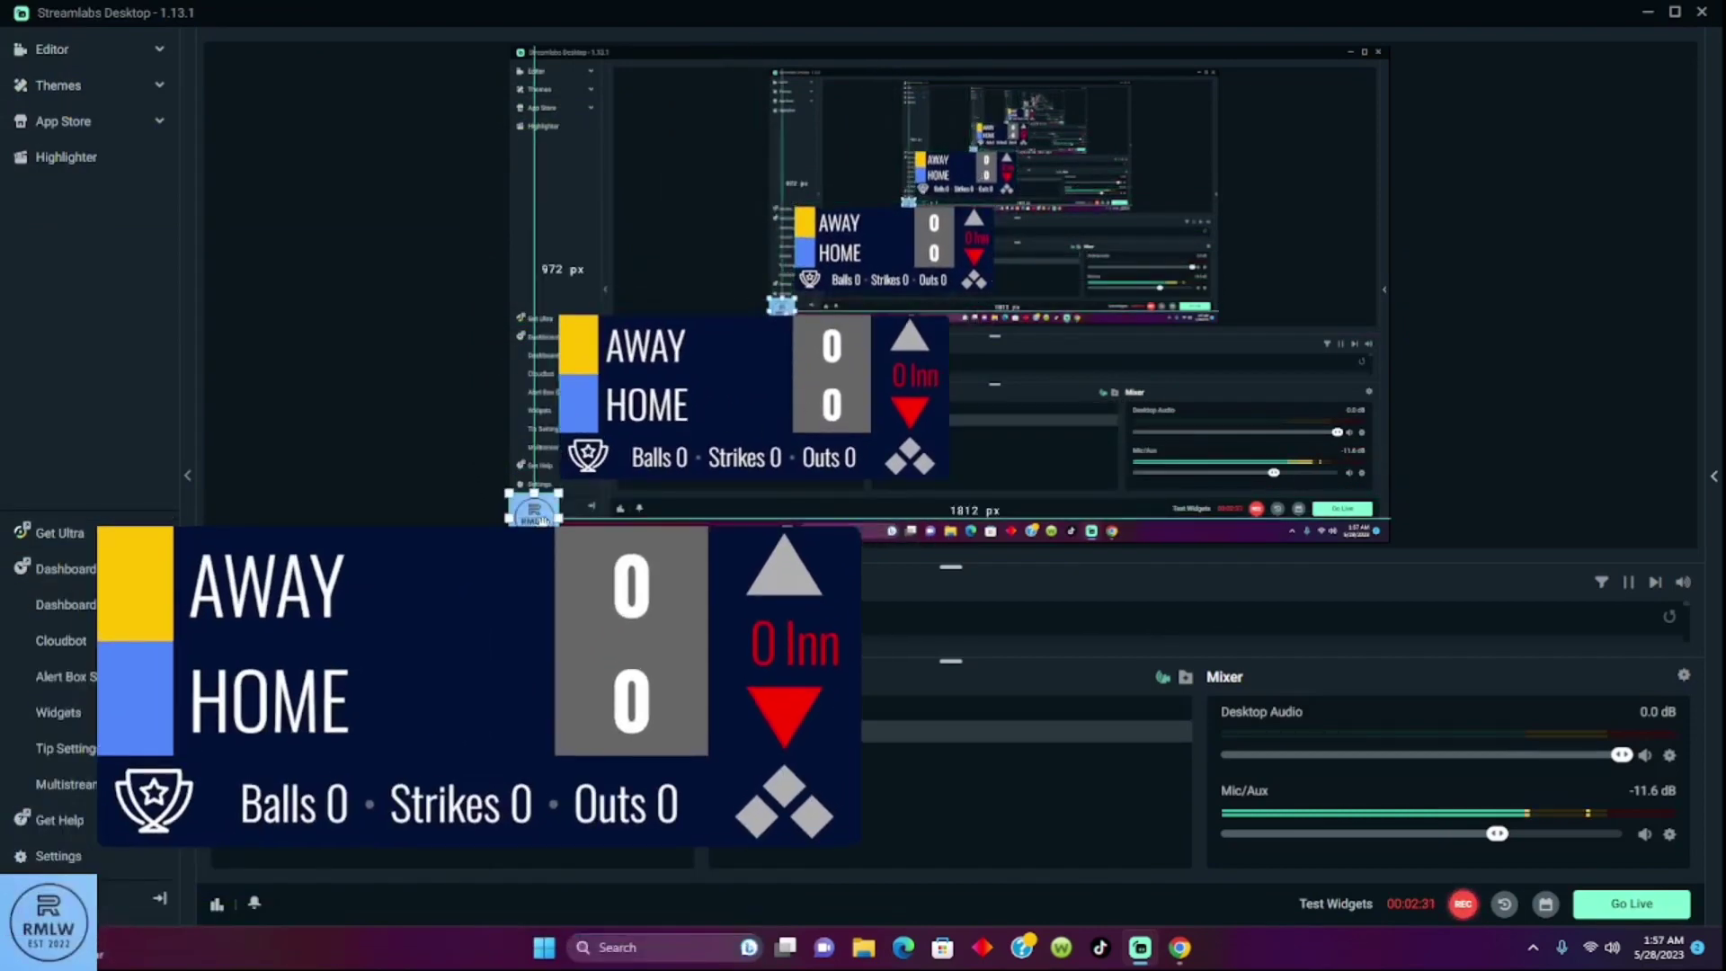
drag(47, 918, 1247, 786)
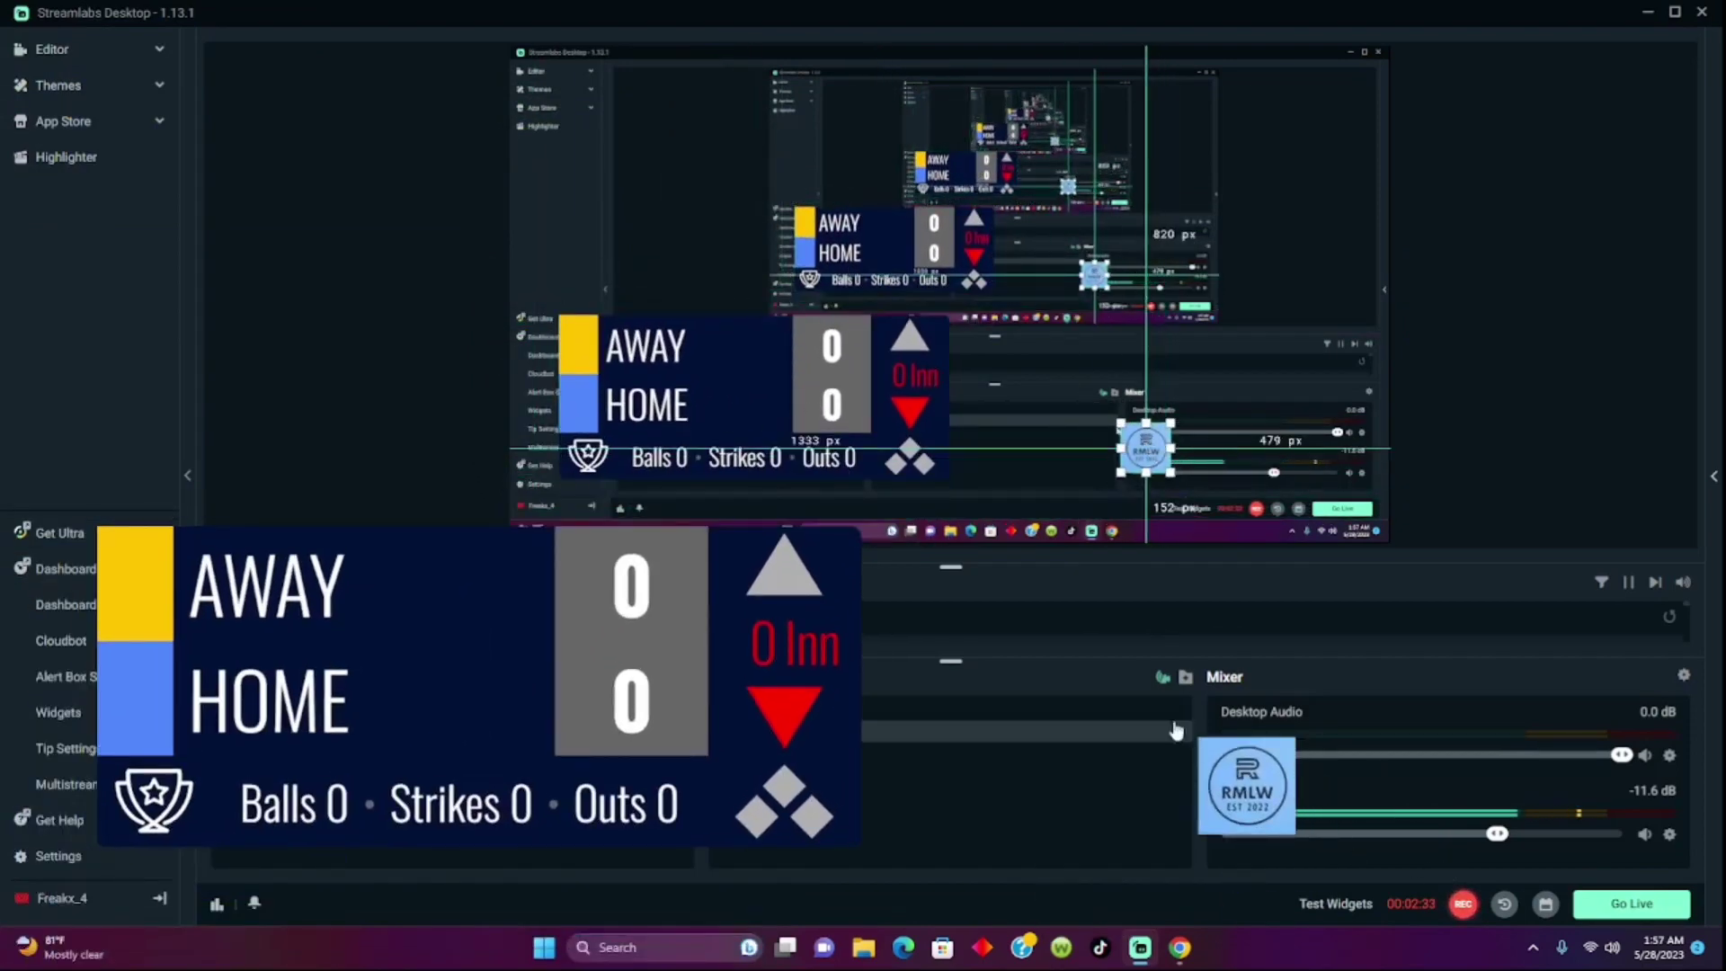
Step: Delete the RMLW logo source from the scene
click(1152, 739)
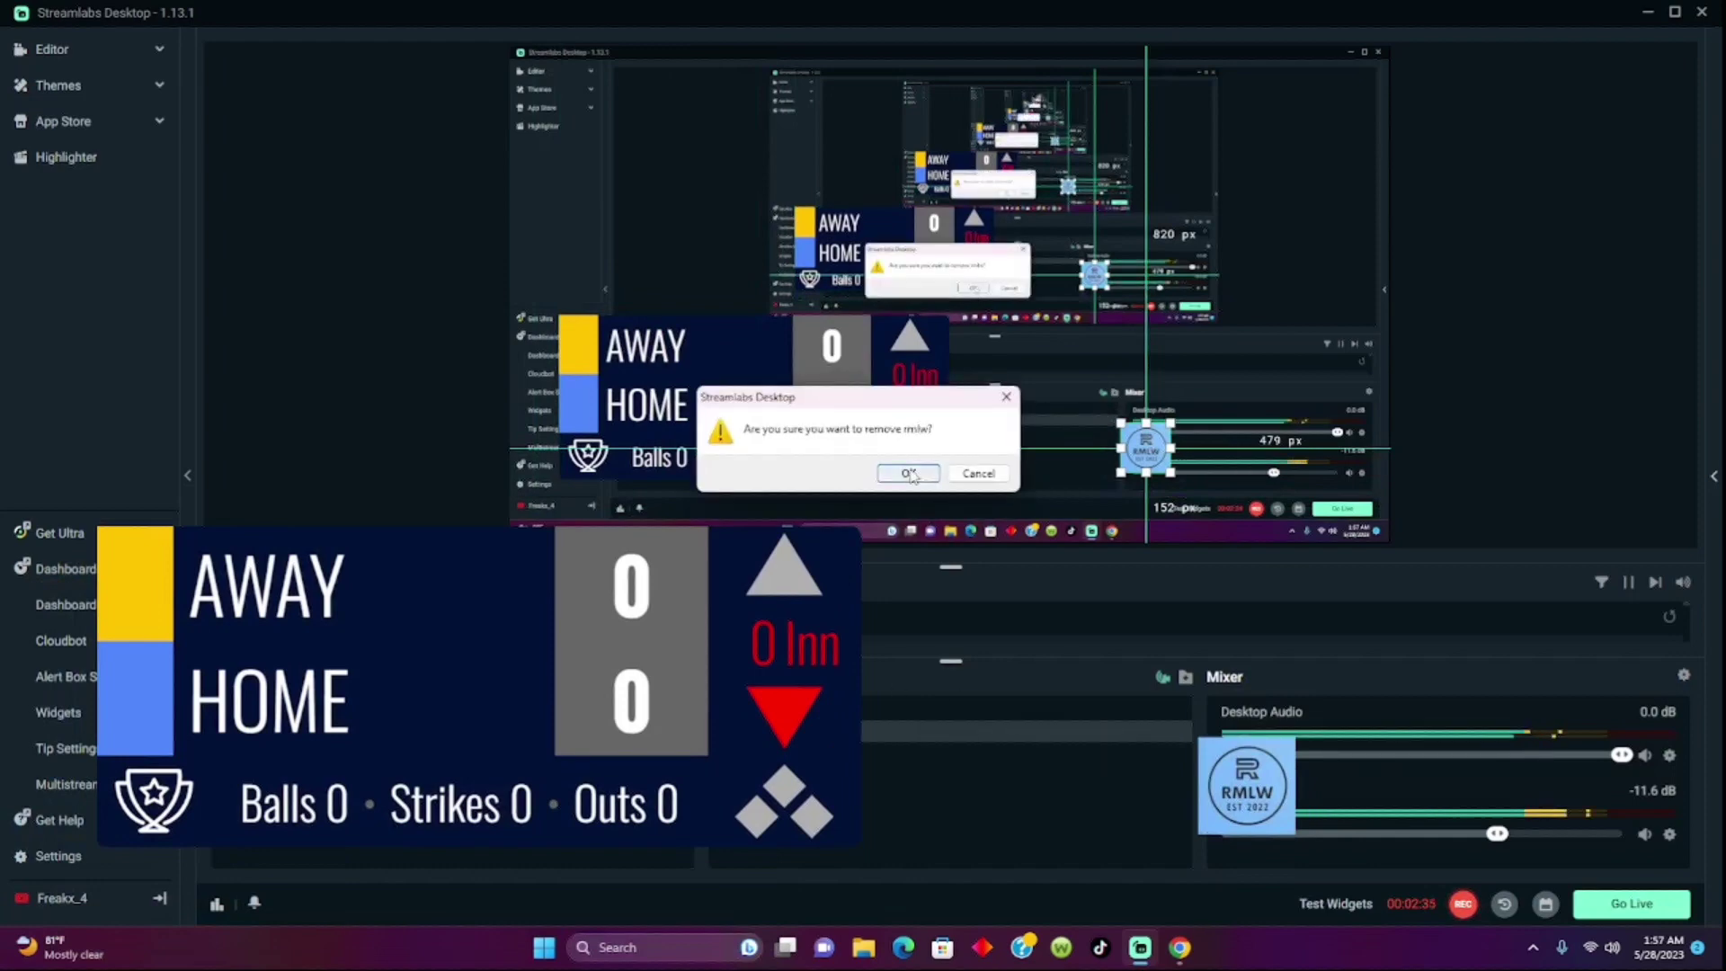
click(908, 472)
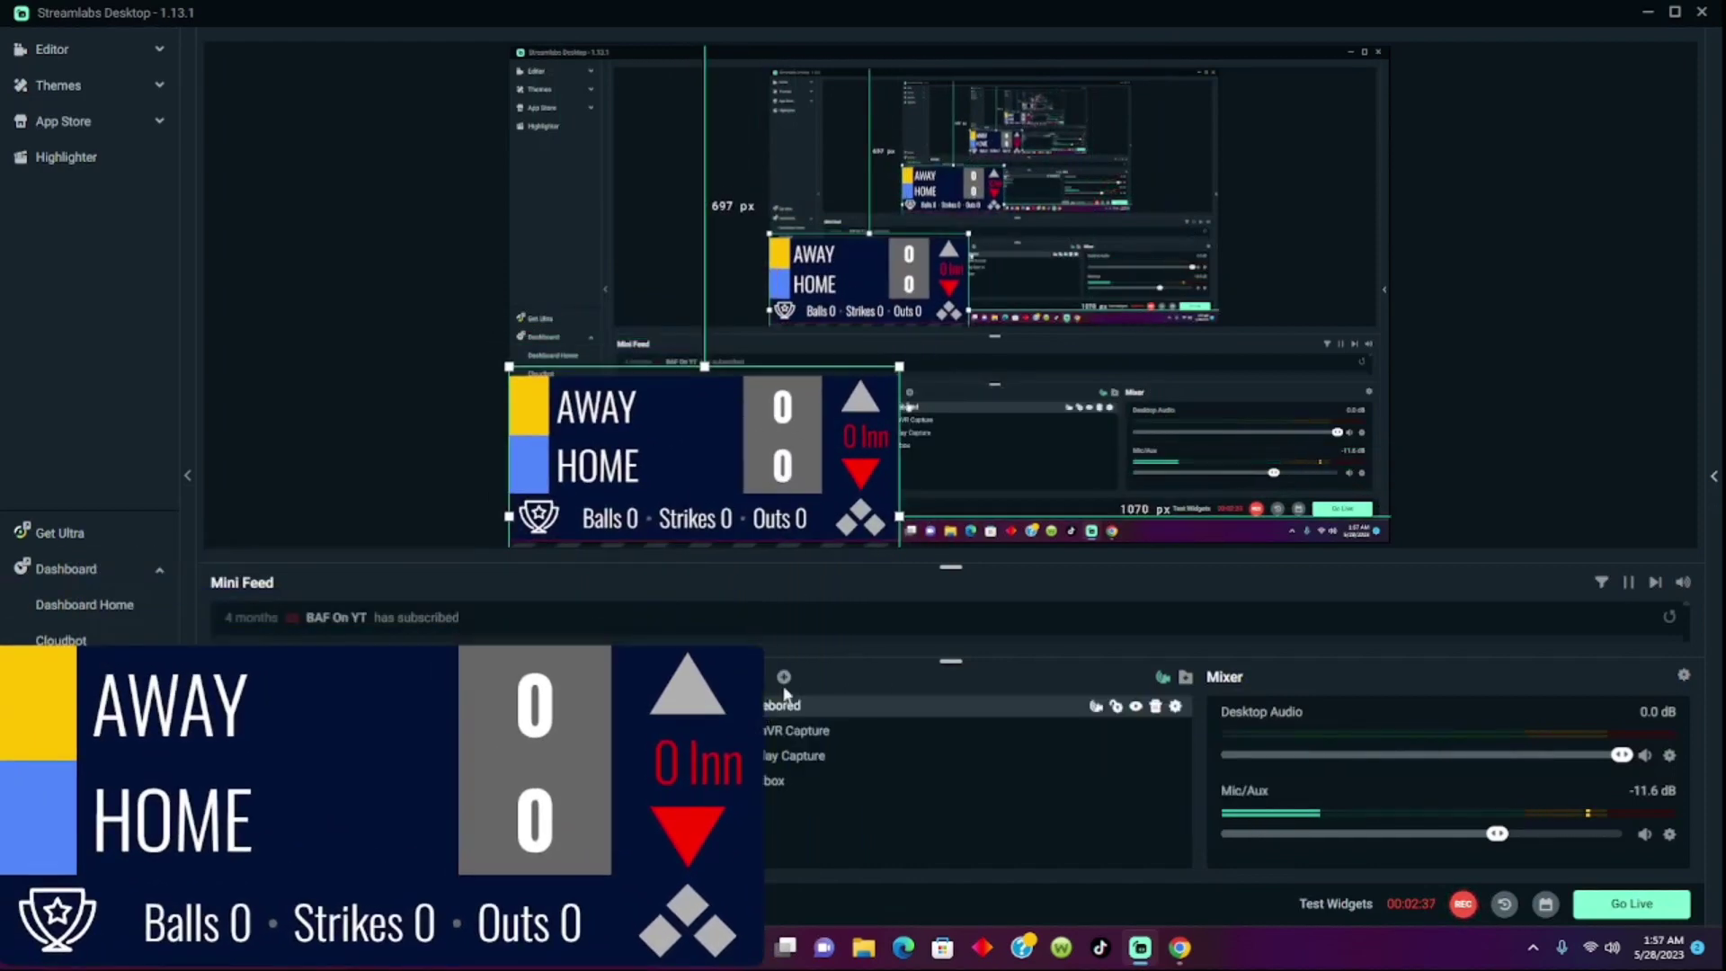
click(784, 676)
Step: Add a new Image source named RMLW
click(559, 504)
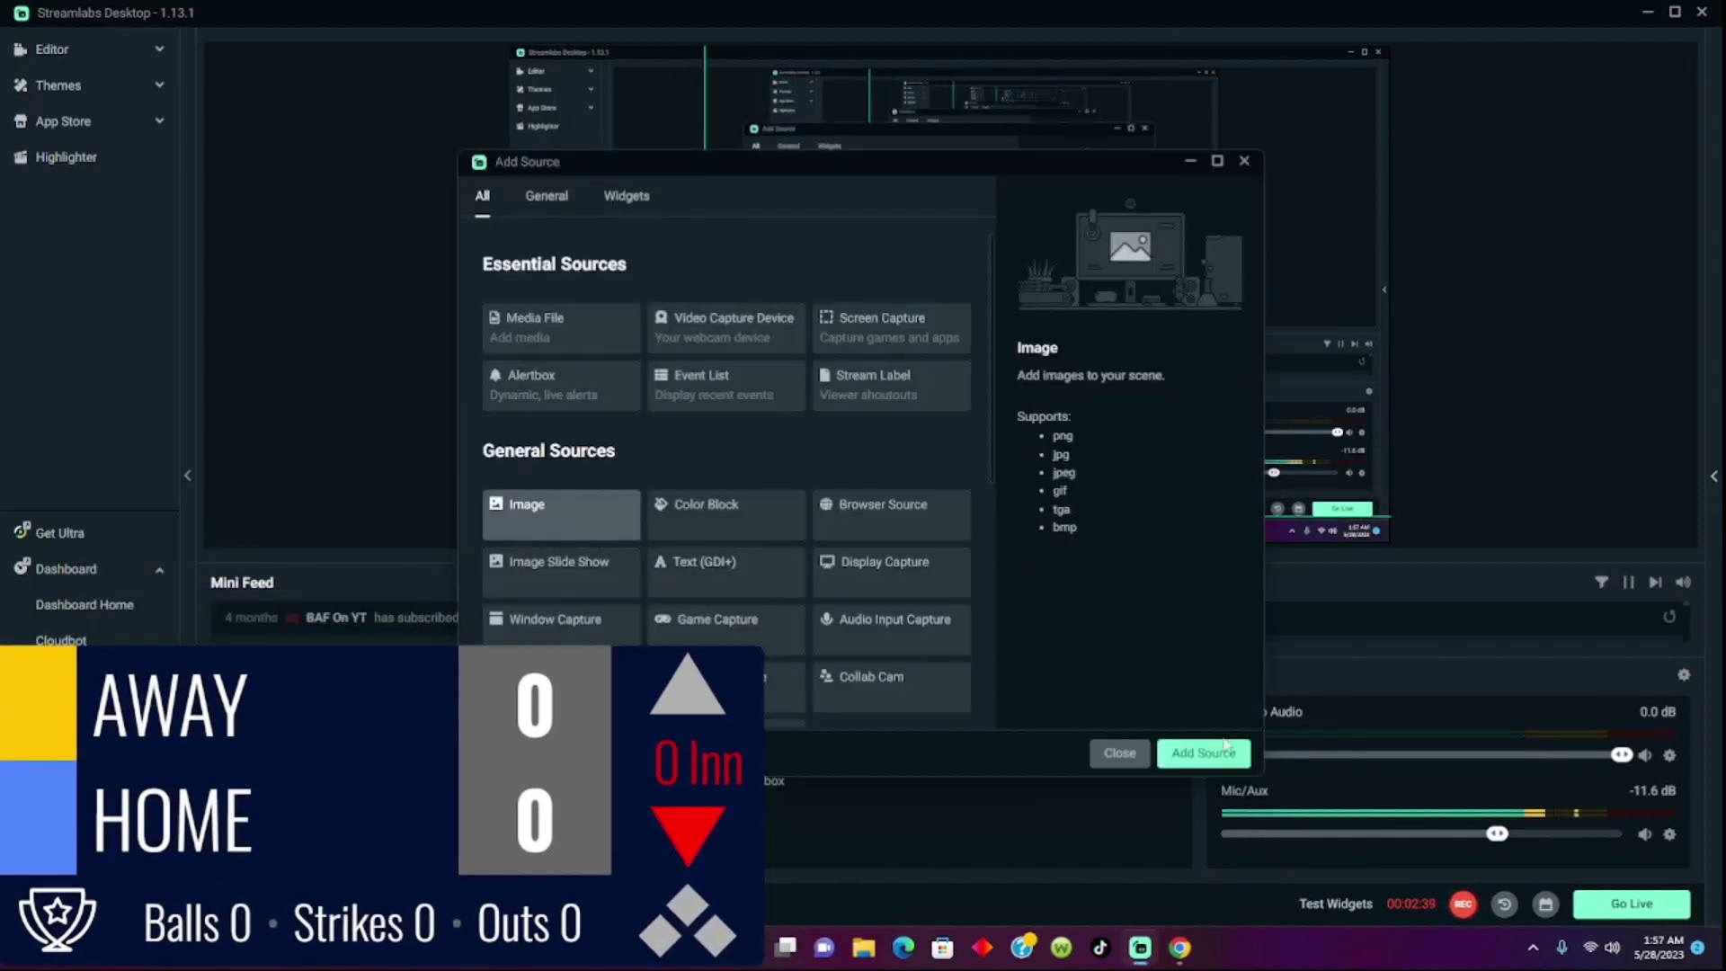
click(1205, 753)
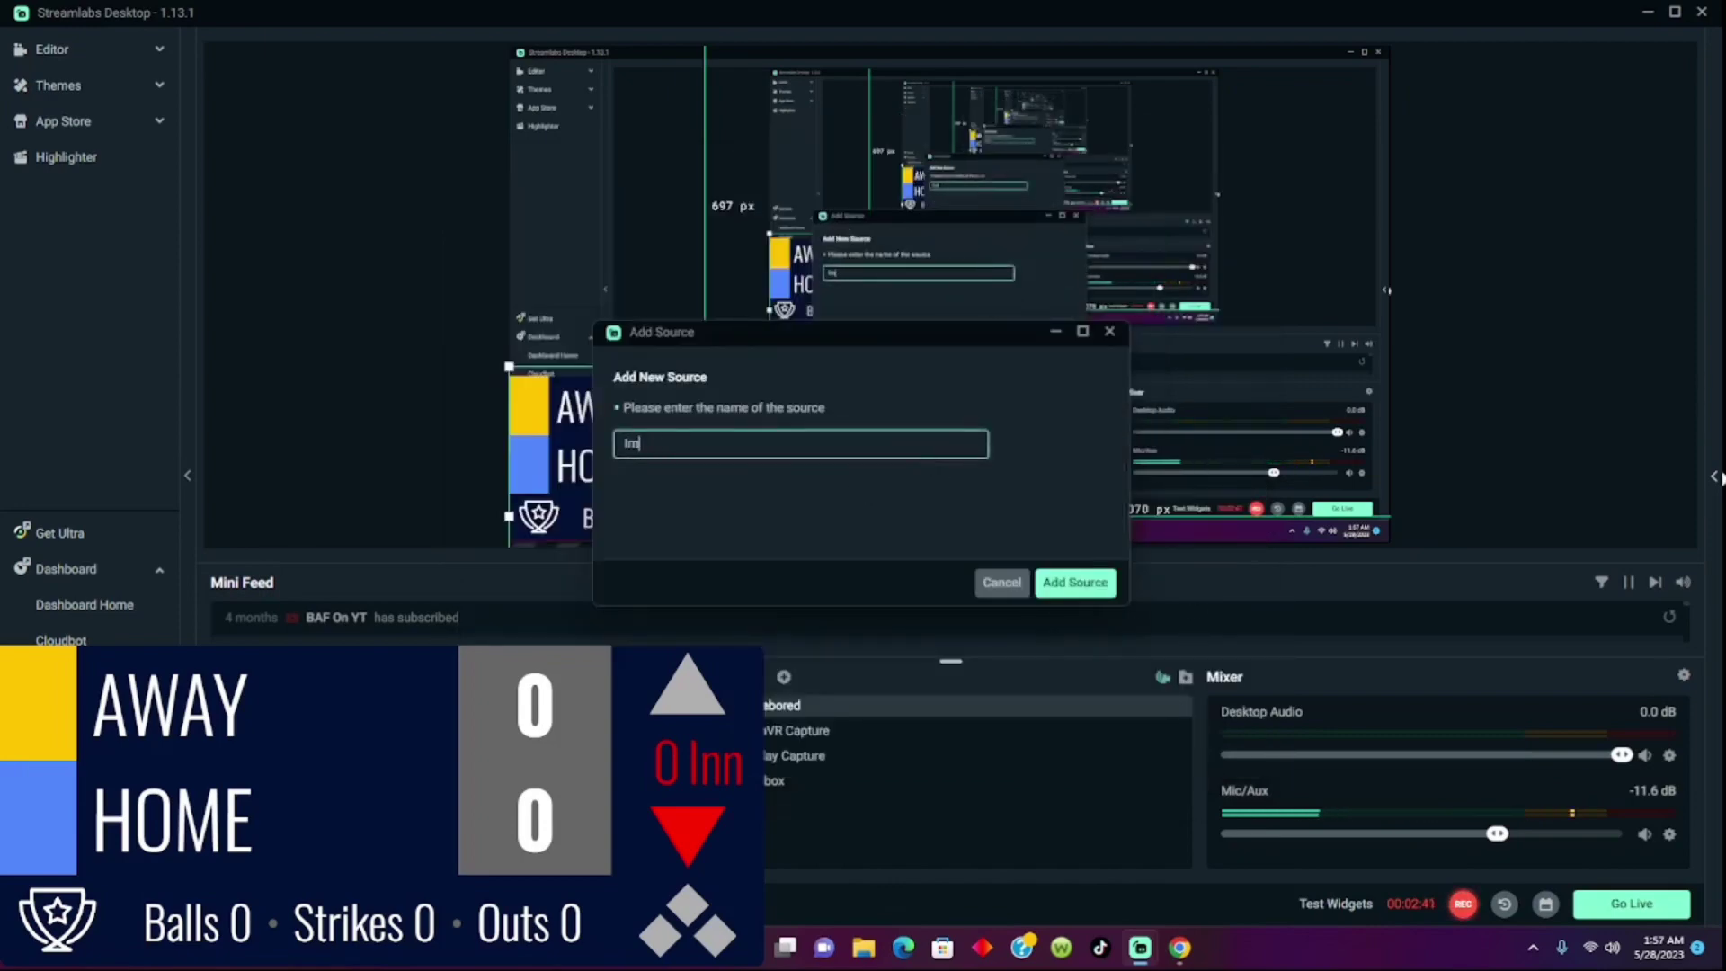
key(BackSpace)
key(BackSpace)
text(MLW)
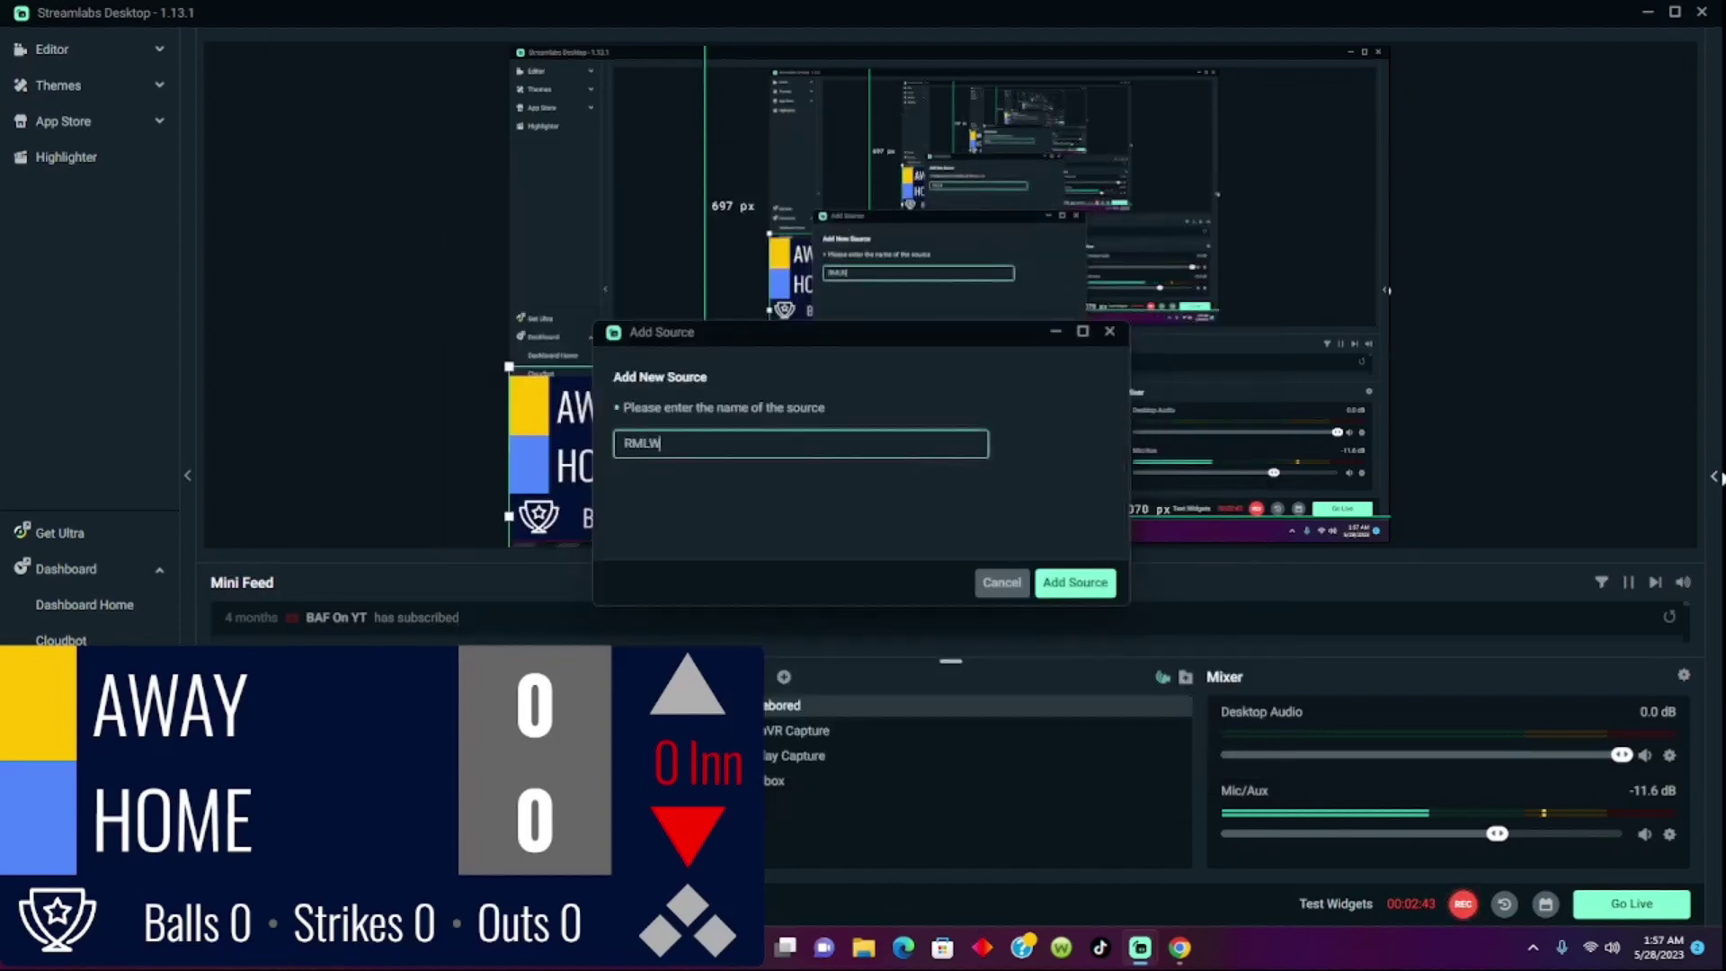
click(1075, 582)
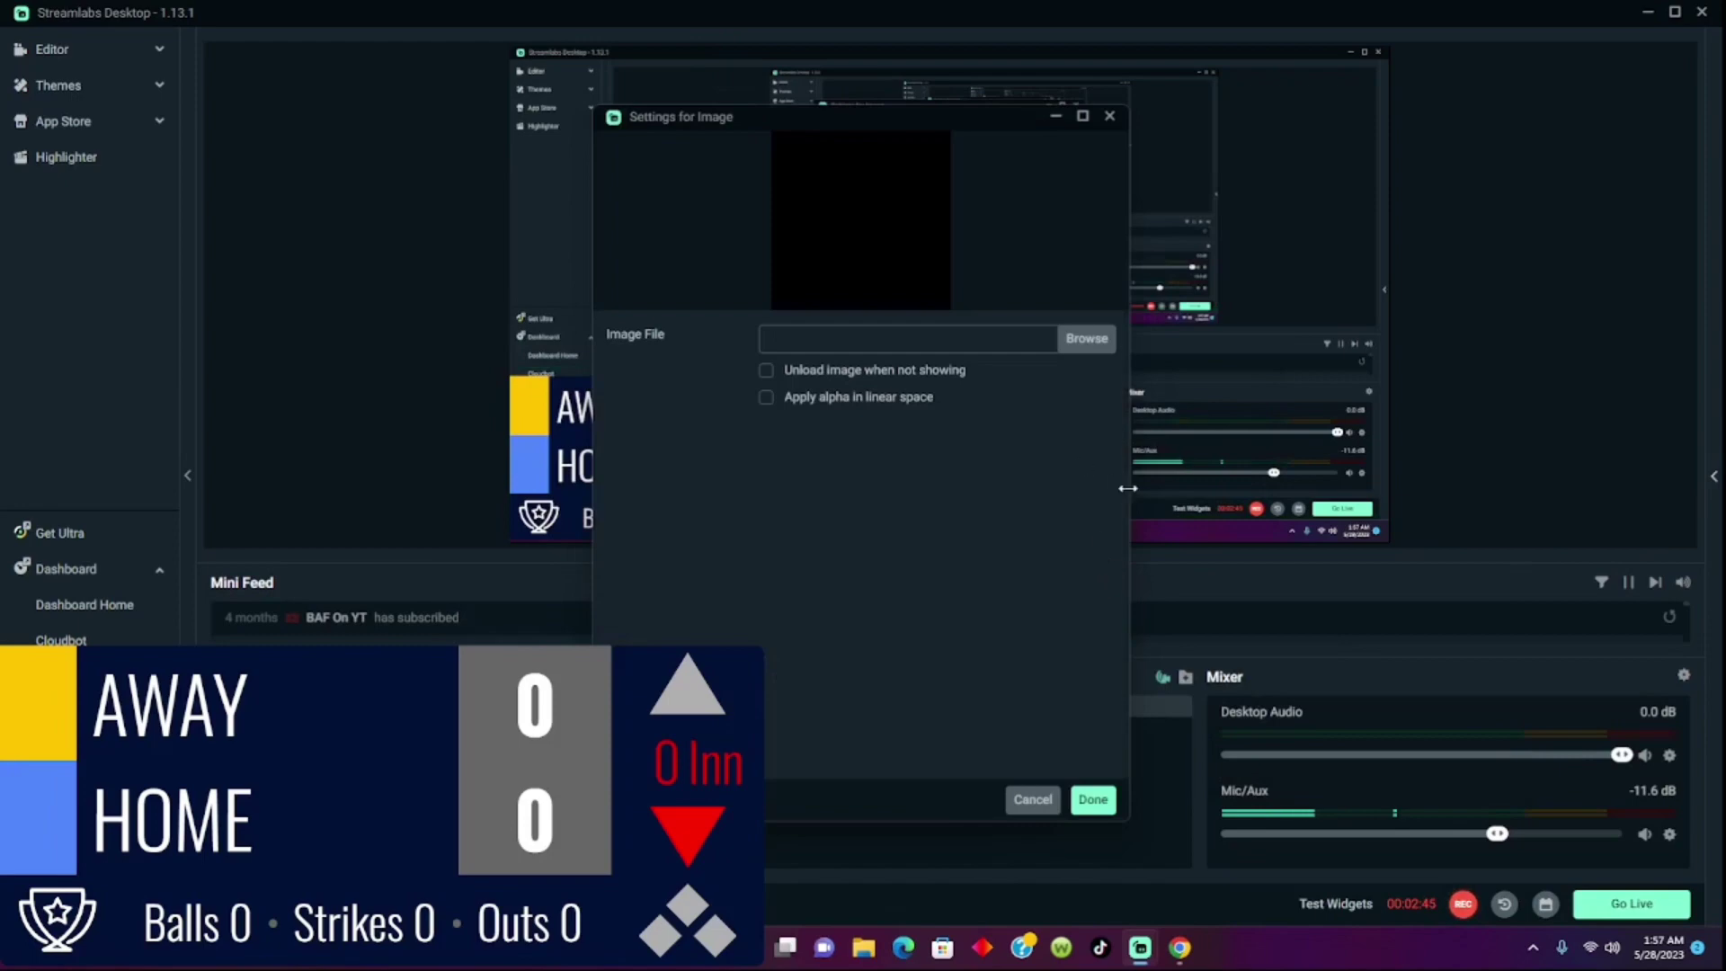
Step: Load kkk.jpg as the RMLW image file and finish its settings
click(1086, 341)
click(649, 368)
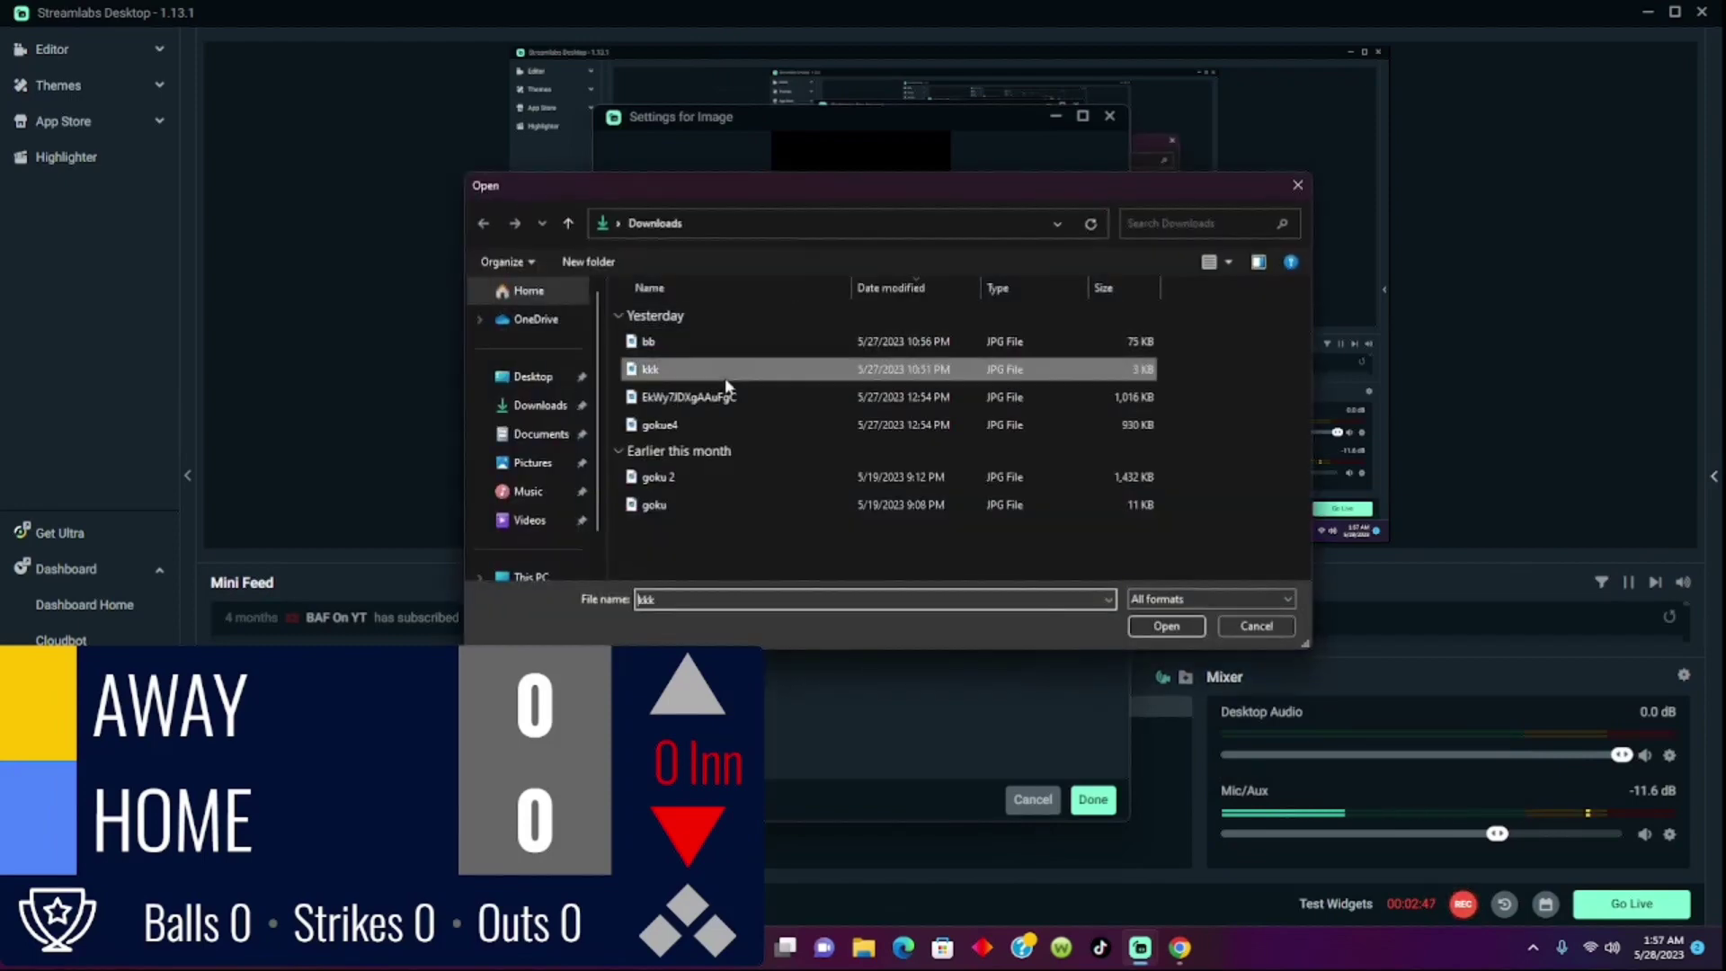
click(1166, 626)
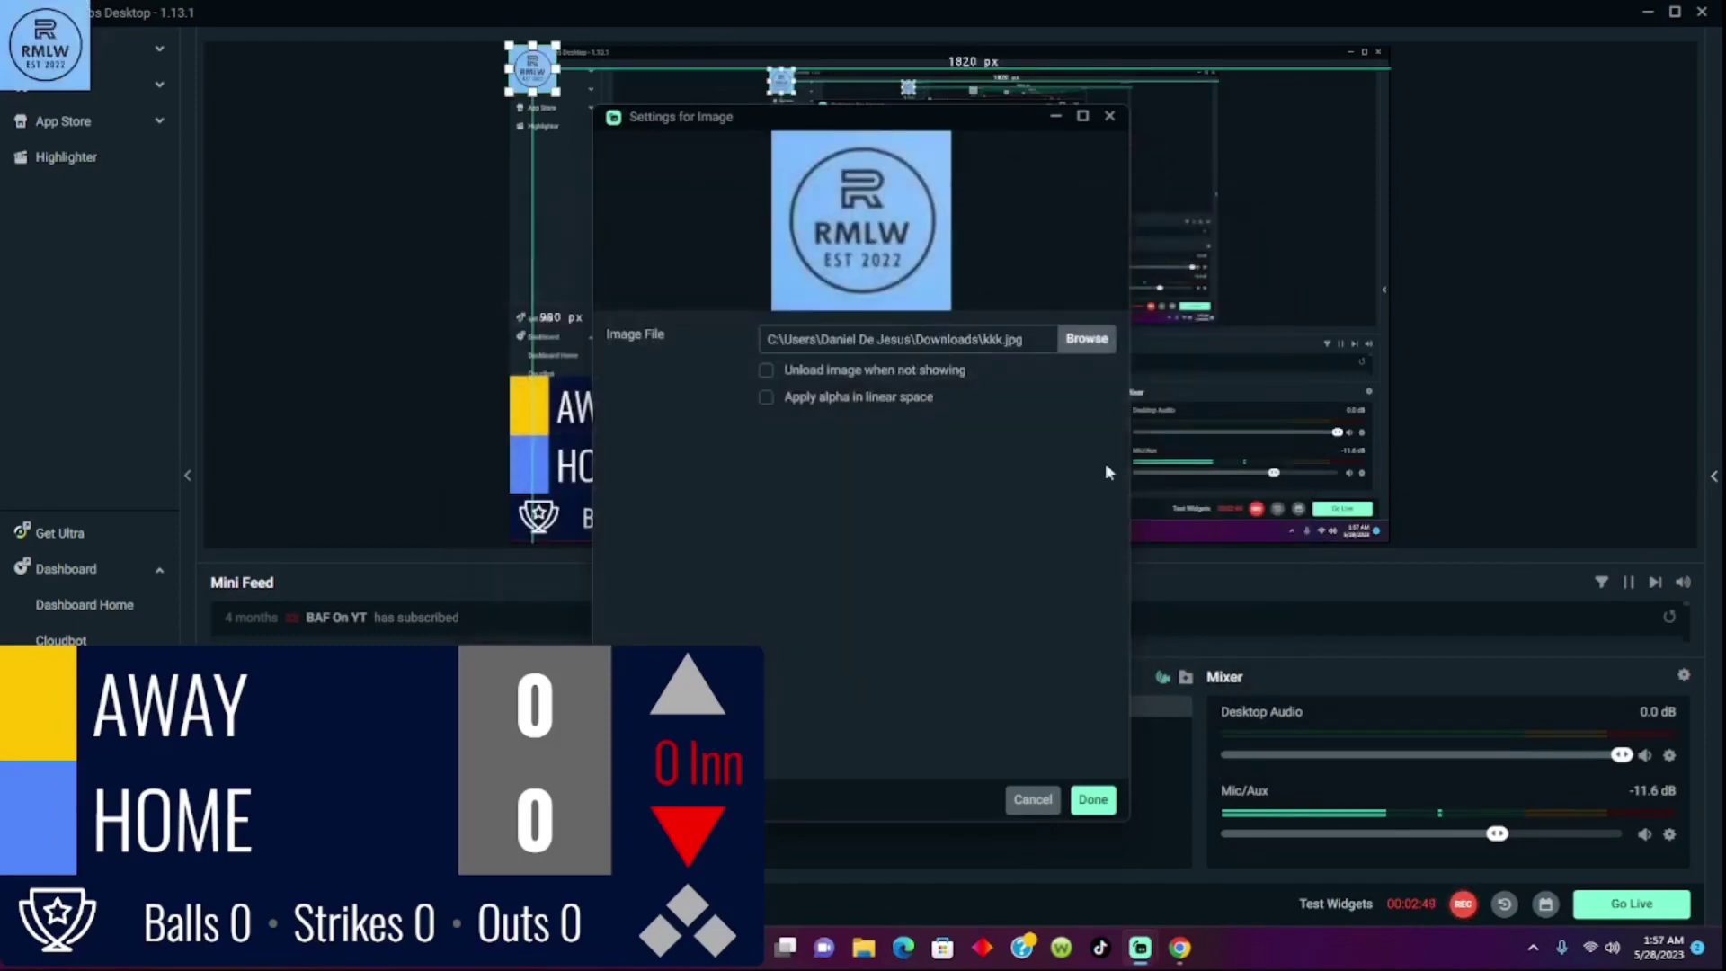
click(1093, 799)
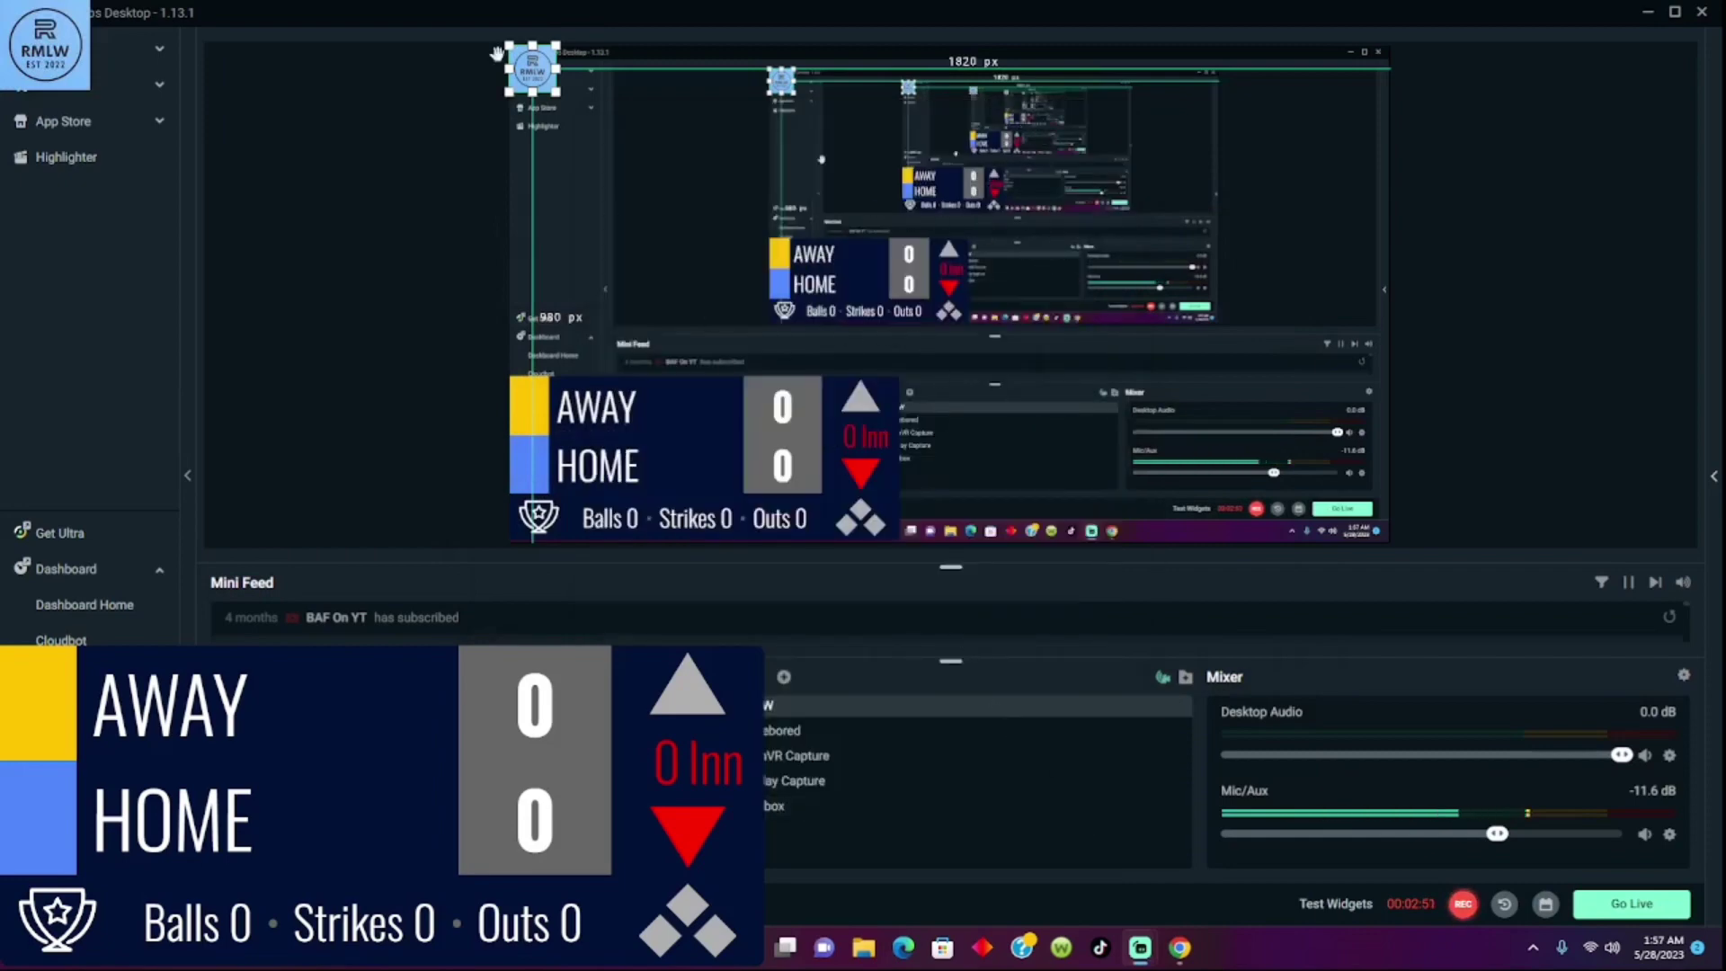
Step: Shrink the logo into the scoreboard's bottom-left corner and deselect it
drag(533, 68, 1092, 307)
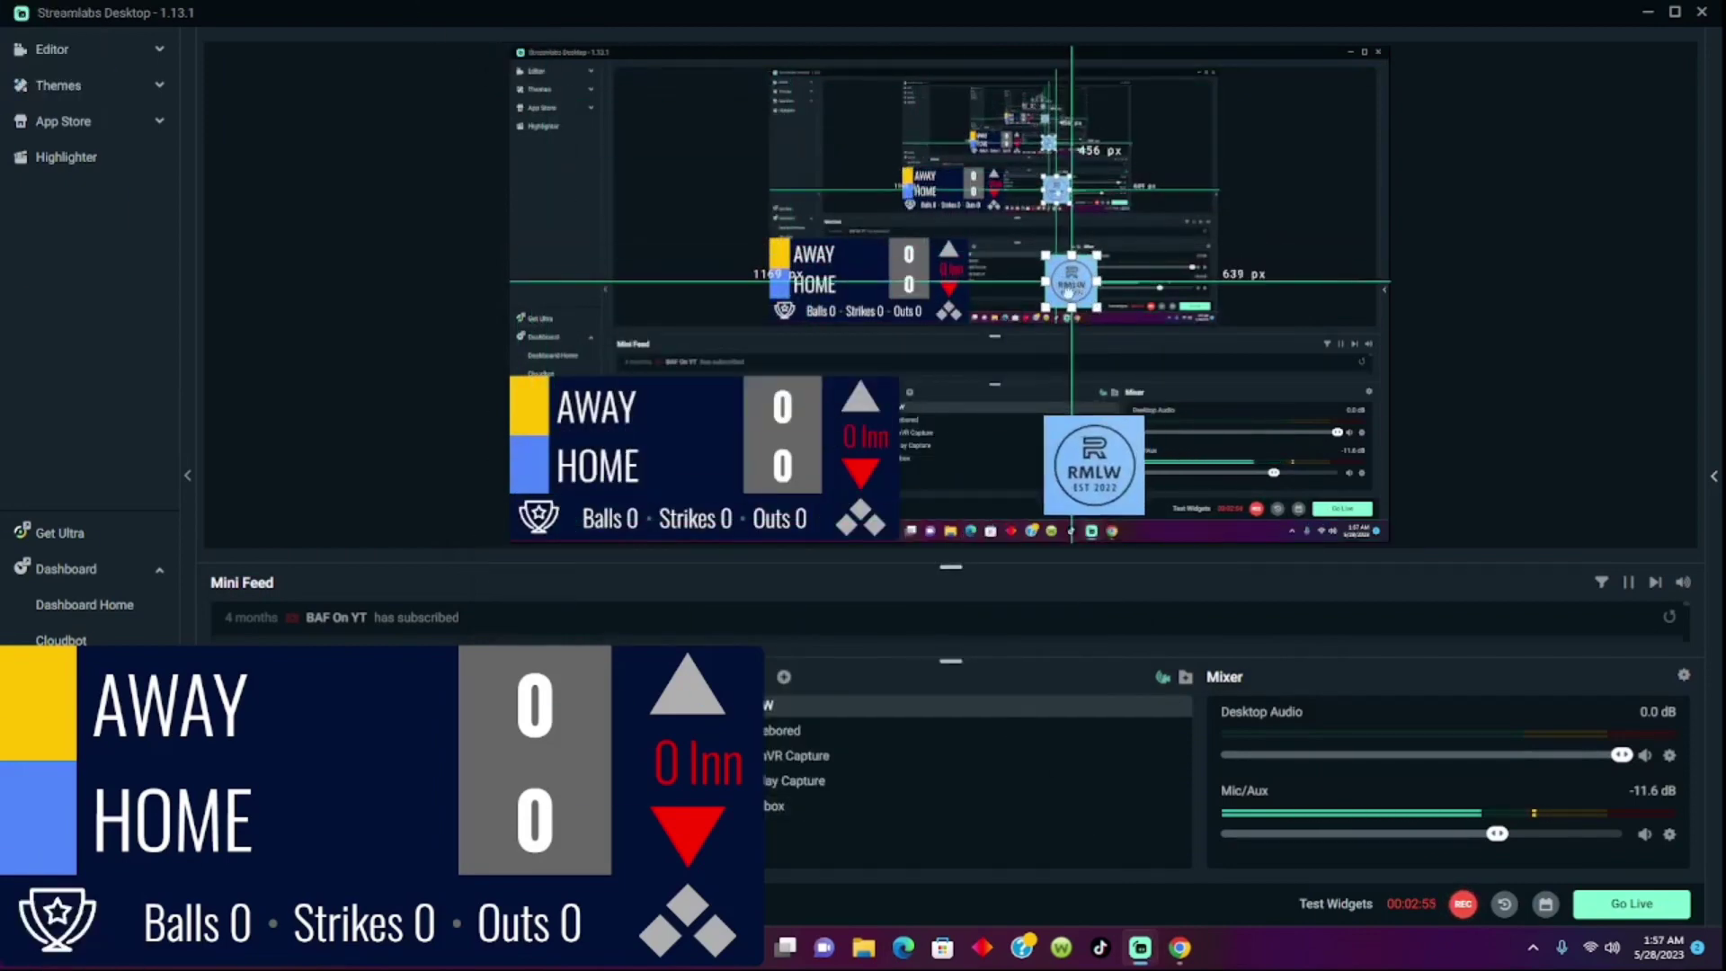
drag(1072, 281, 535, 517)
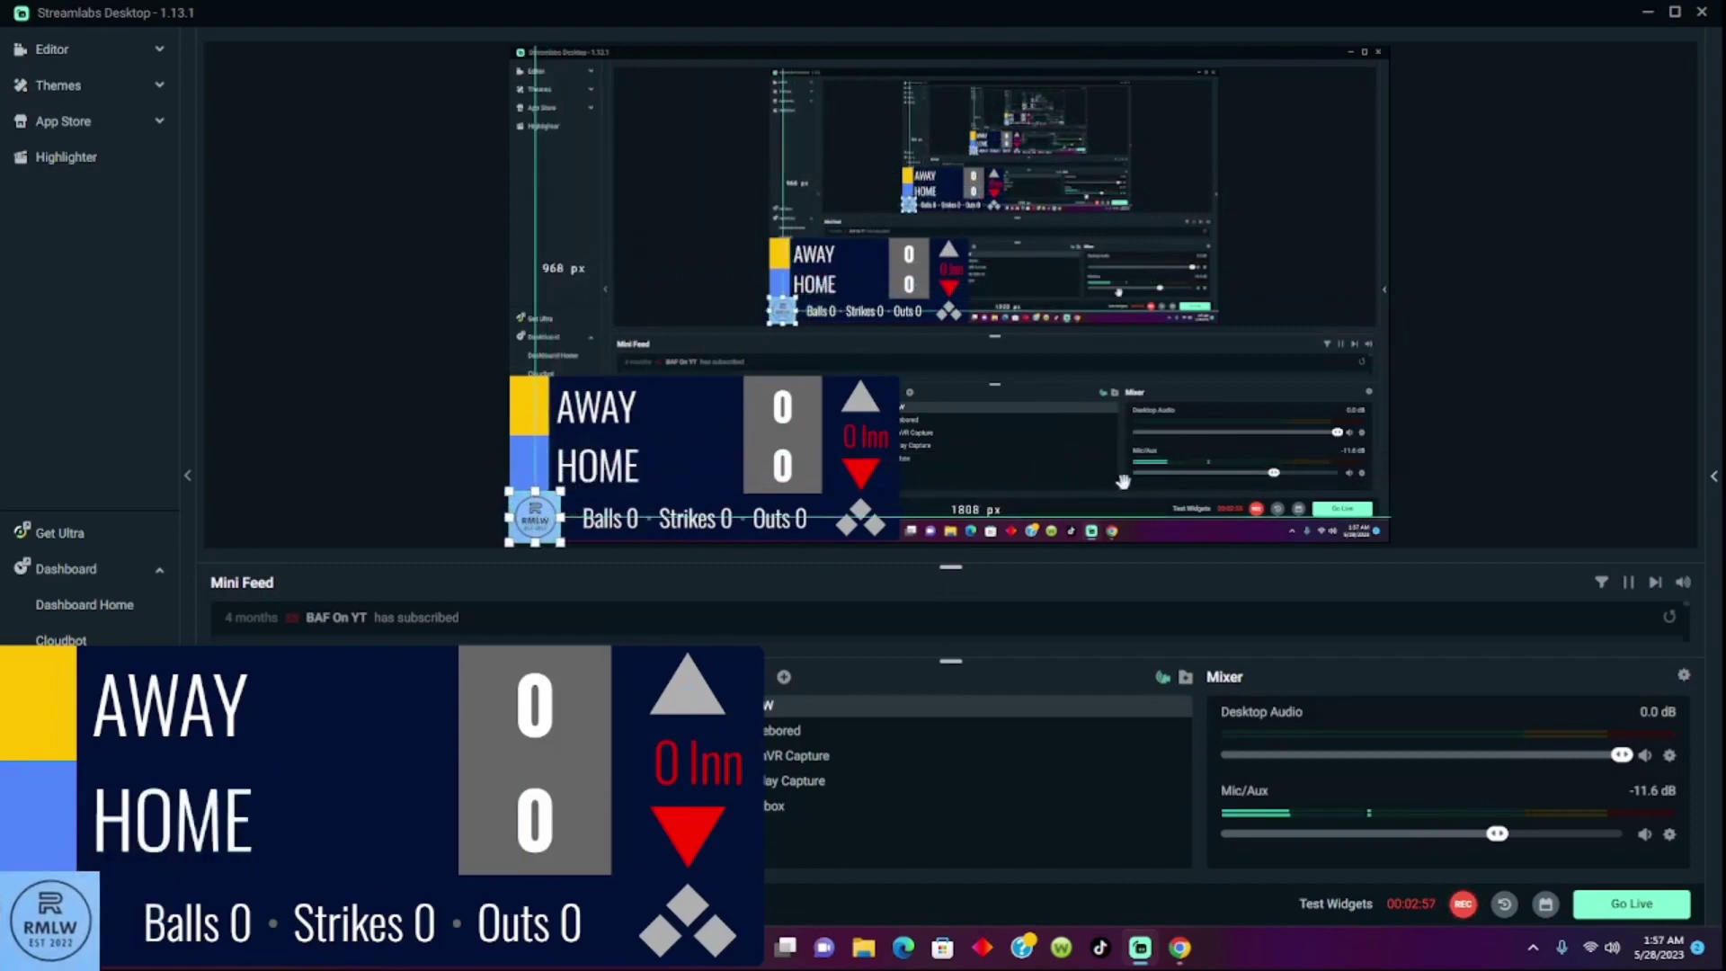
click(345, 290)
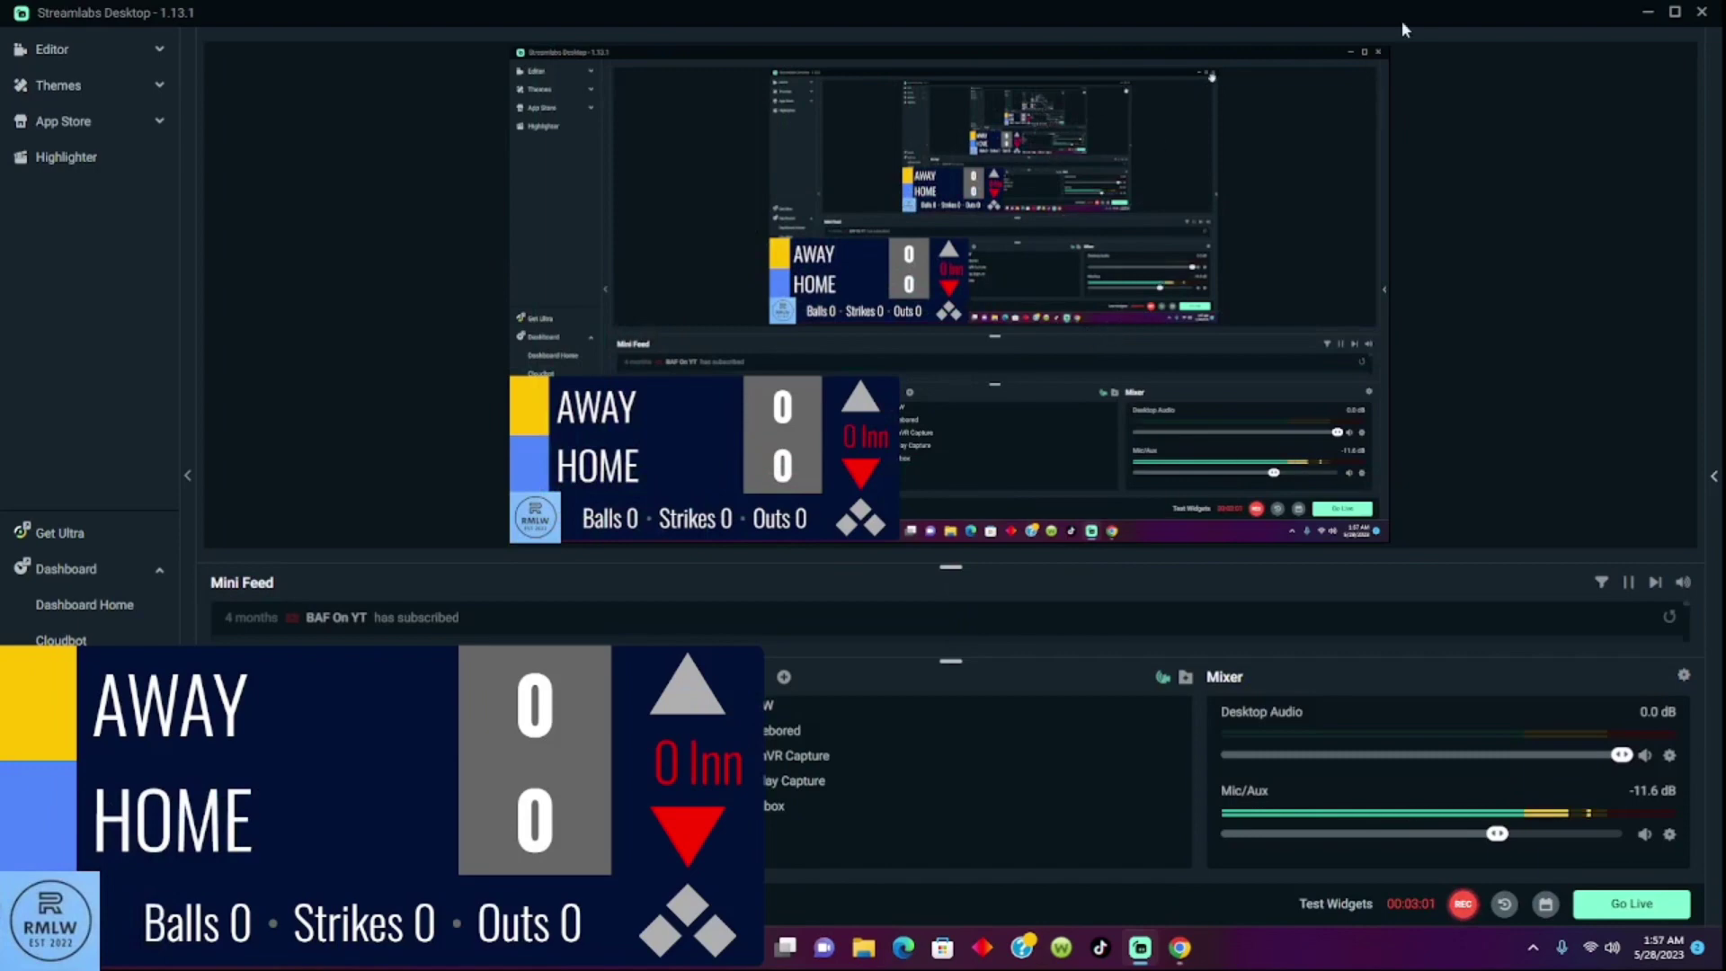
Step: Copy the scoreboard's admin link from Share Admin Link, then open a new browser tab
click(1648, 13)
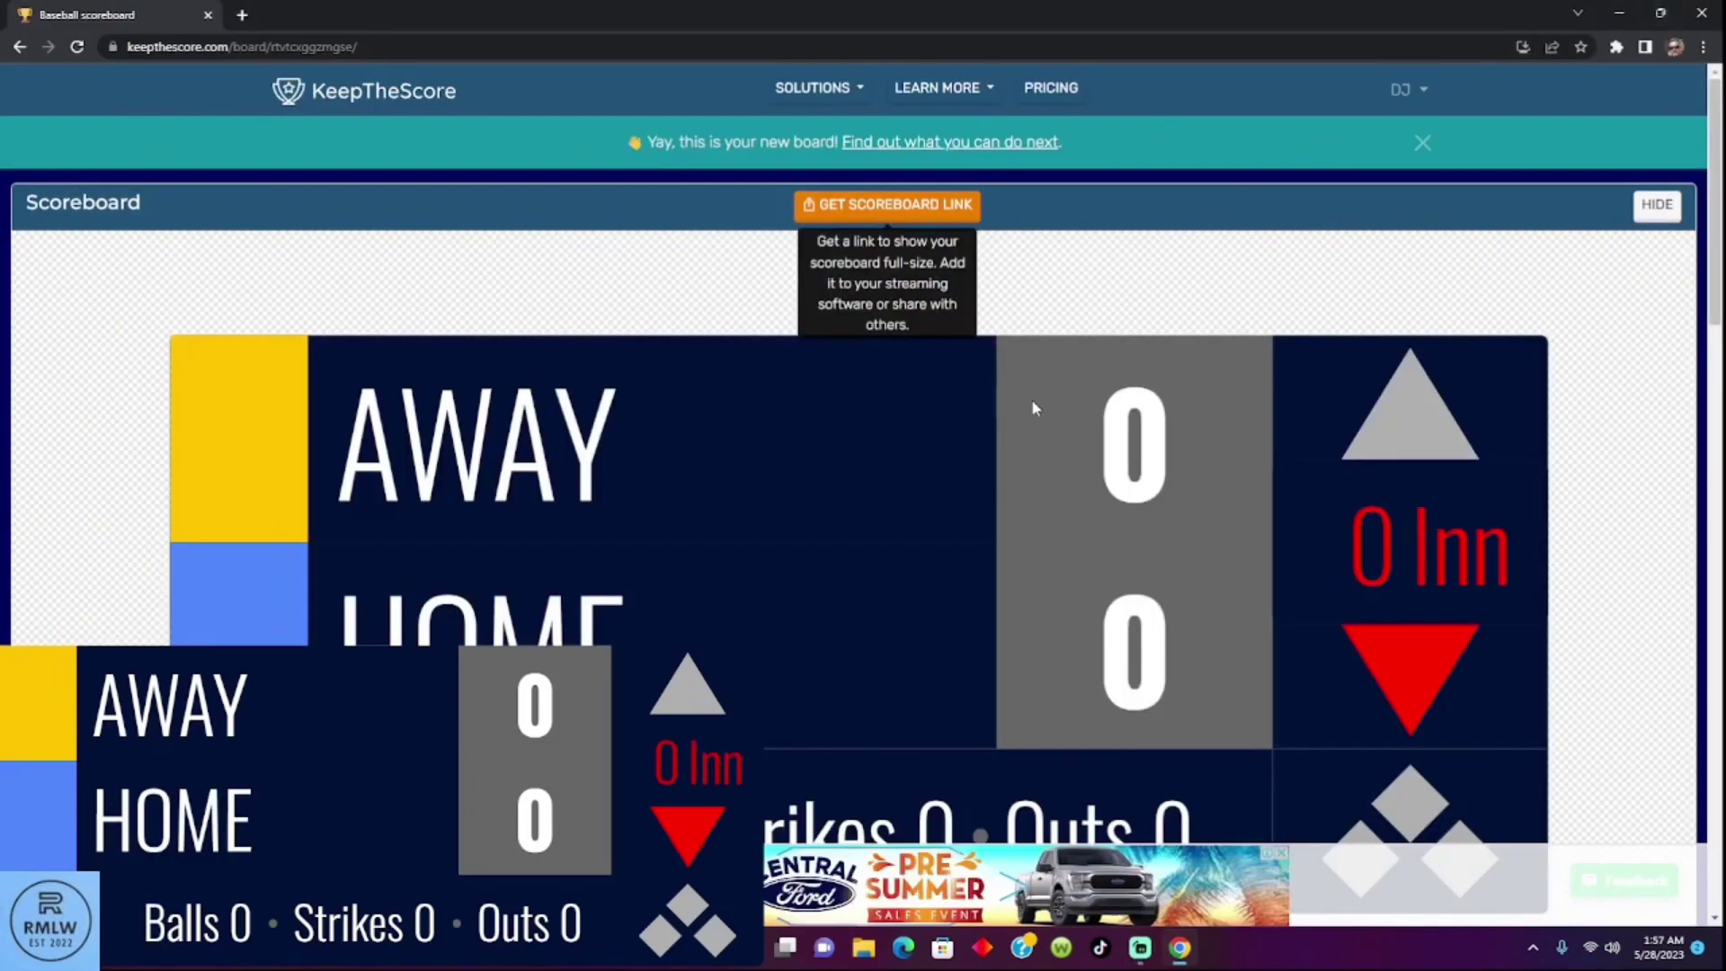
scroll(986, 587, down, 3)
scroll(952, 580, down, 4)
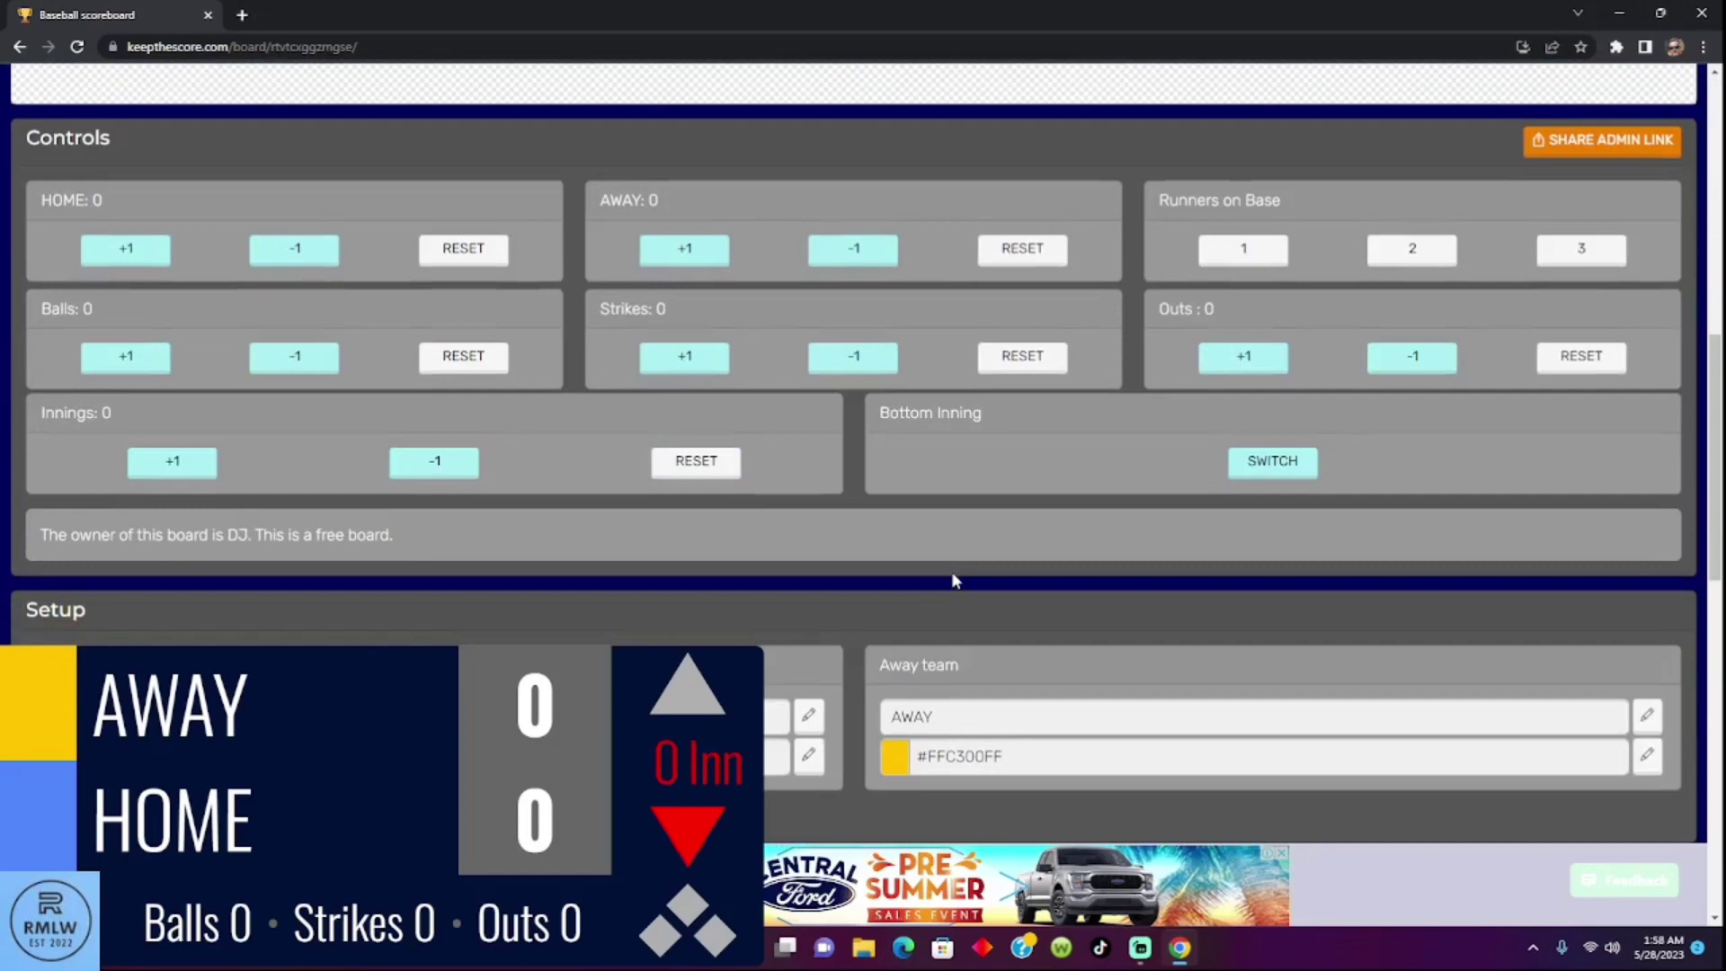
scroll(950, 570, down, 2)
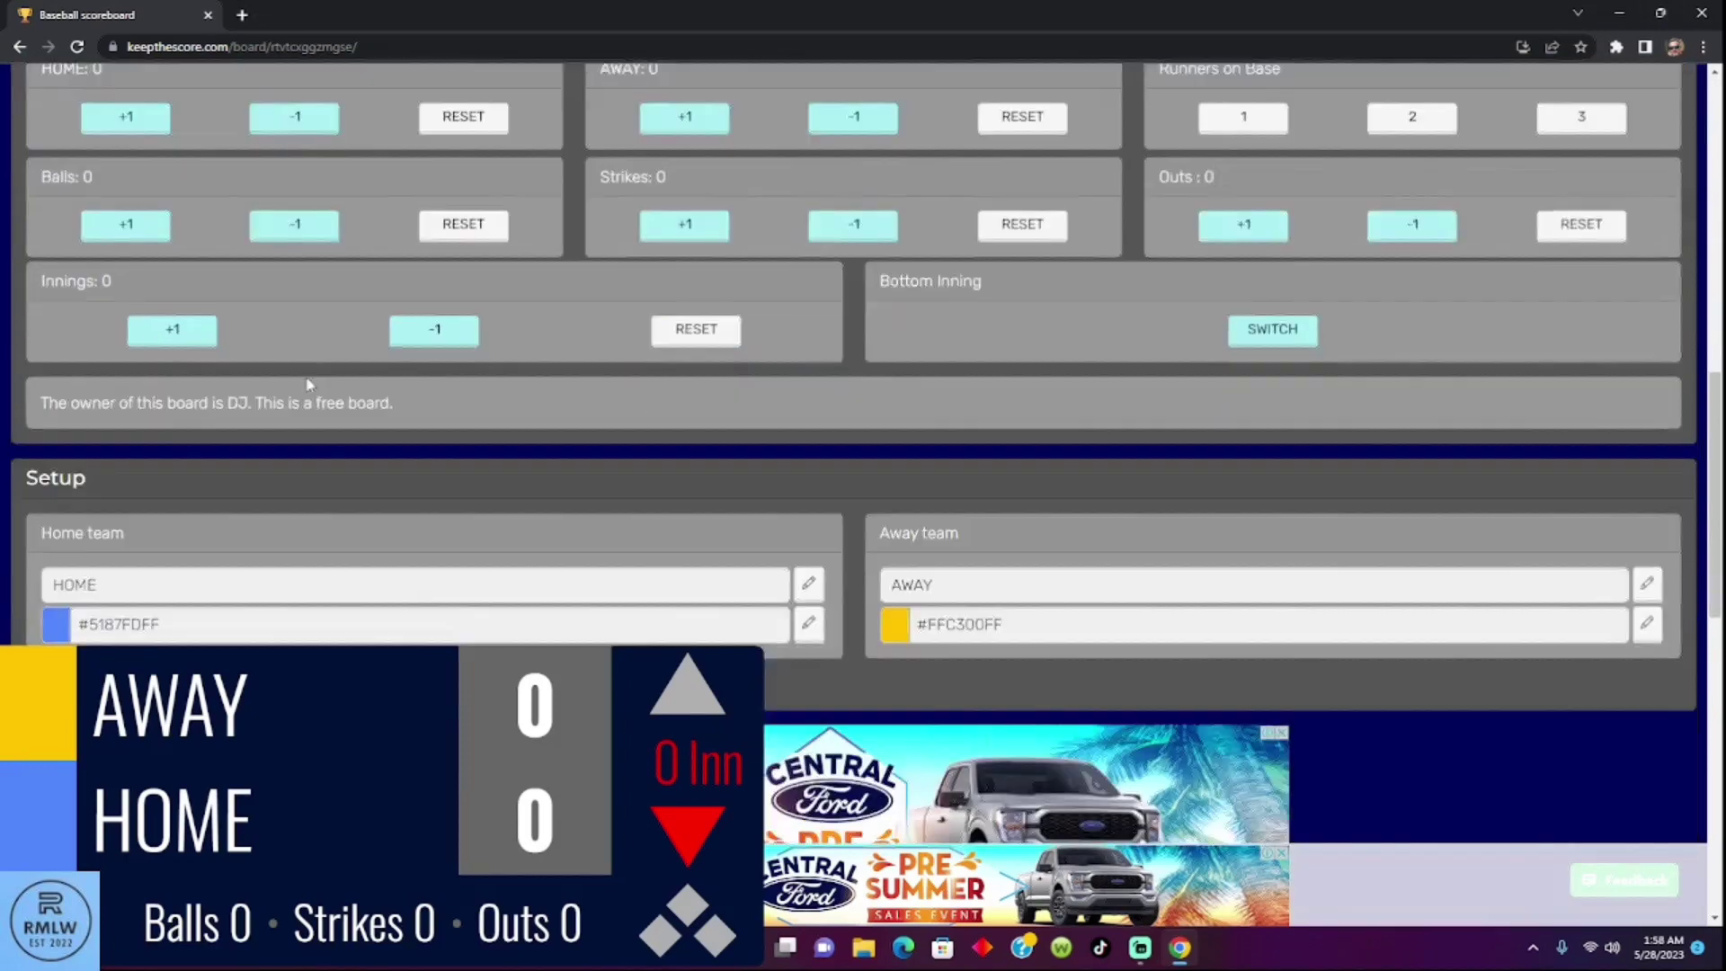
scroll(876, 512, up, 2)
scroll(804, 411, up, 1)
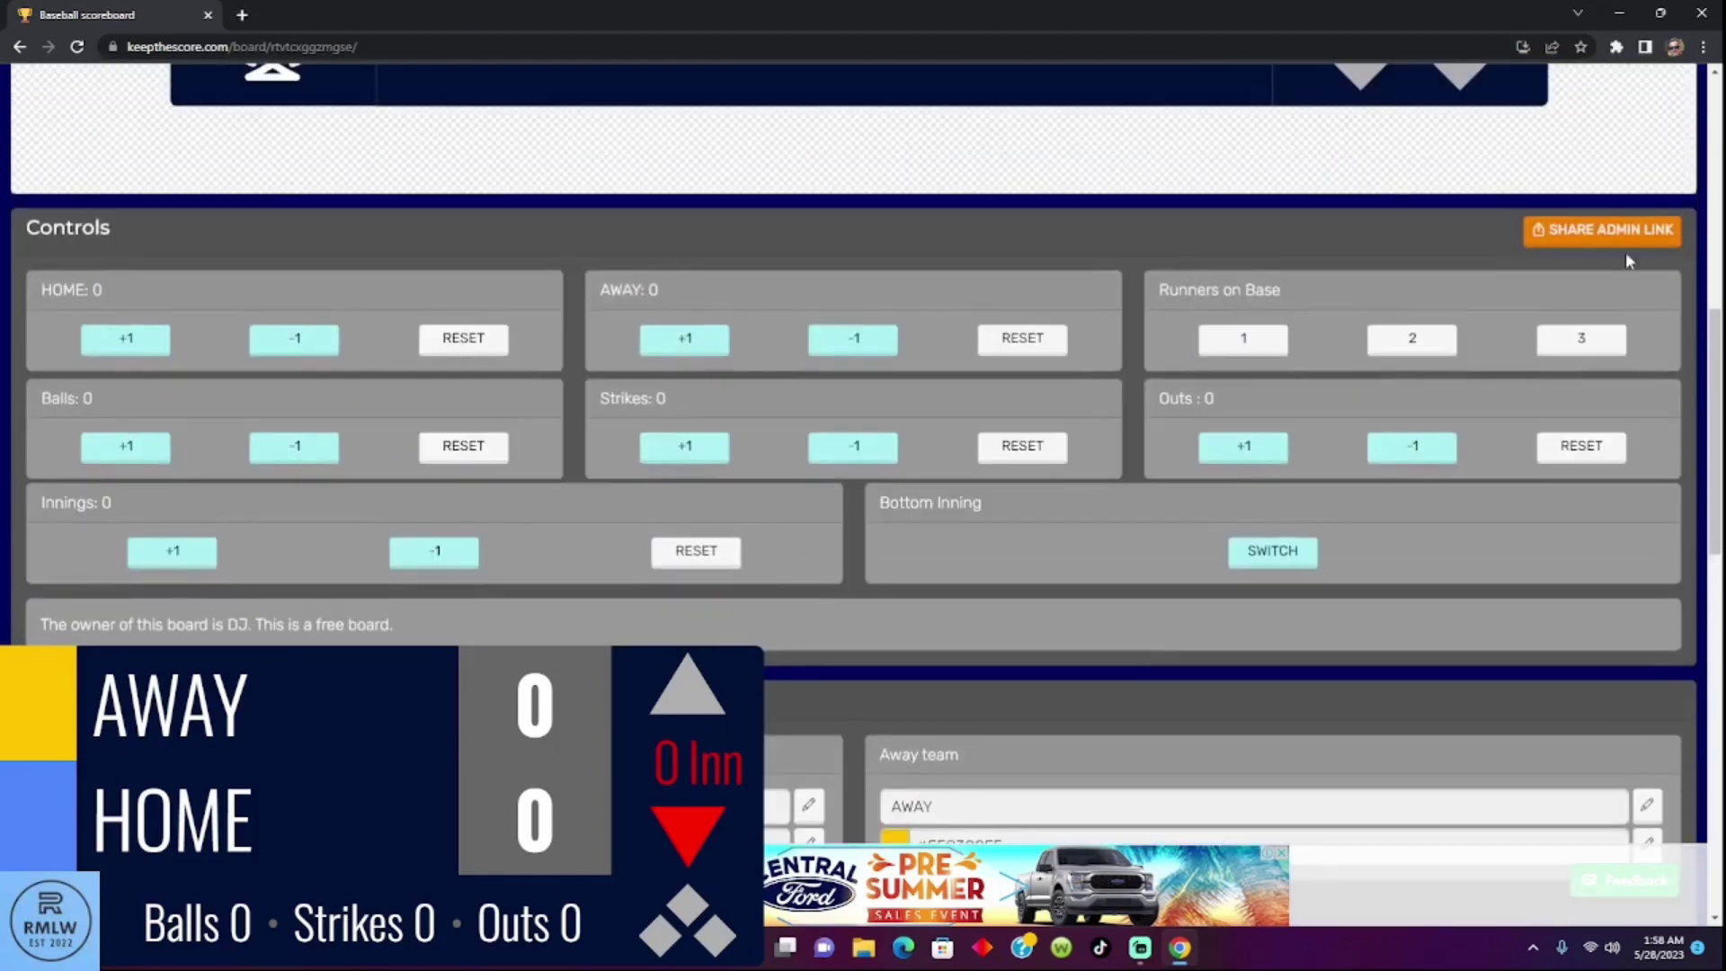
click(1574, 232)
click(1115, 242)
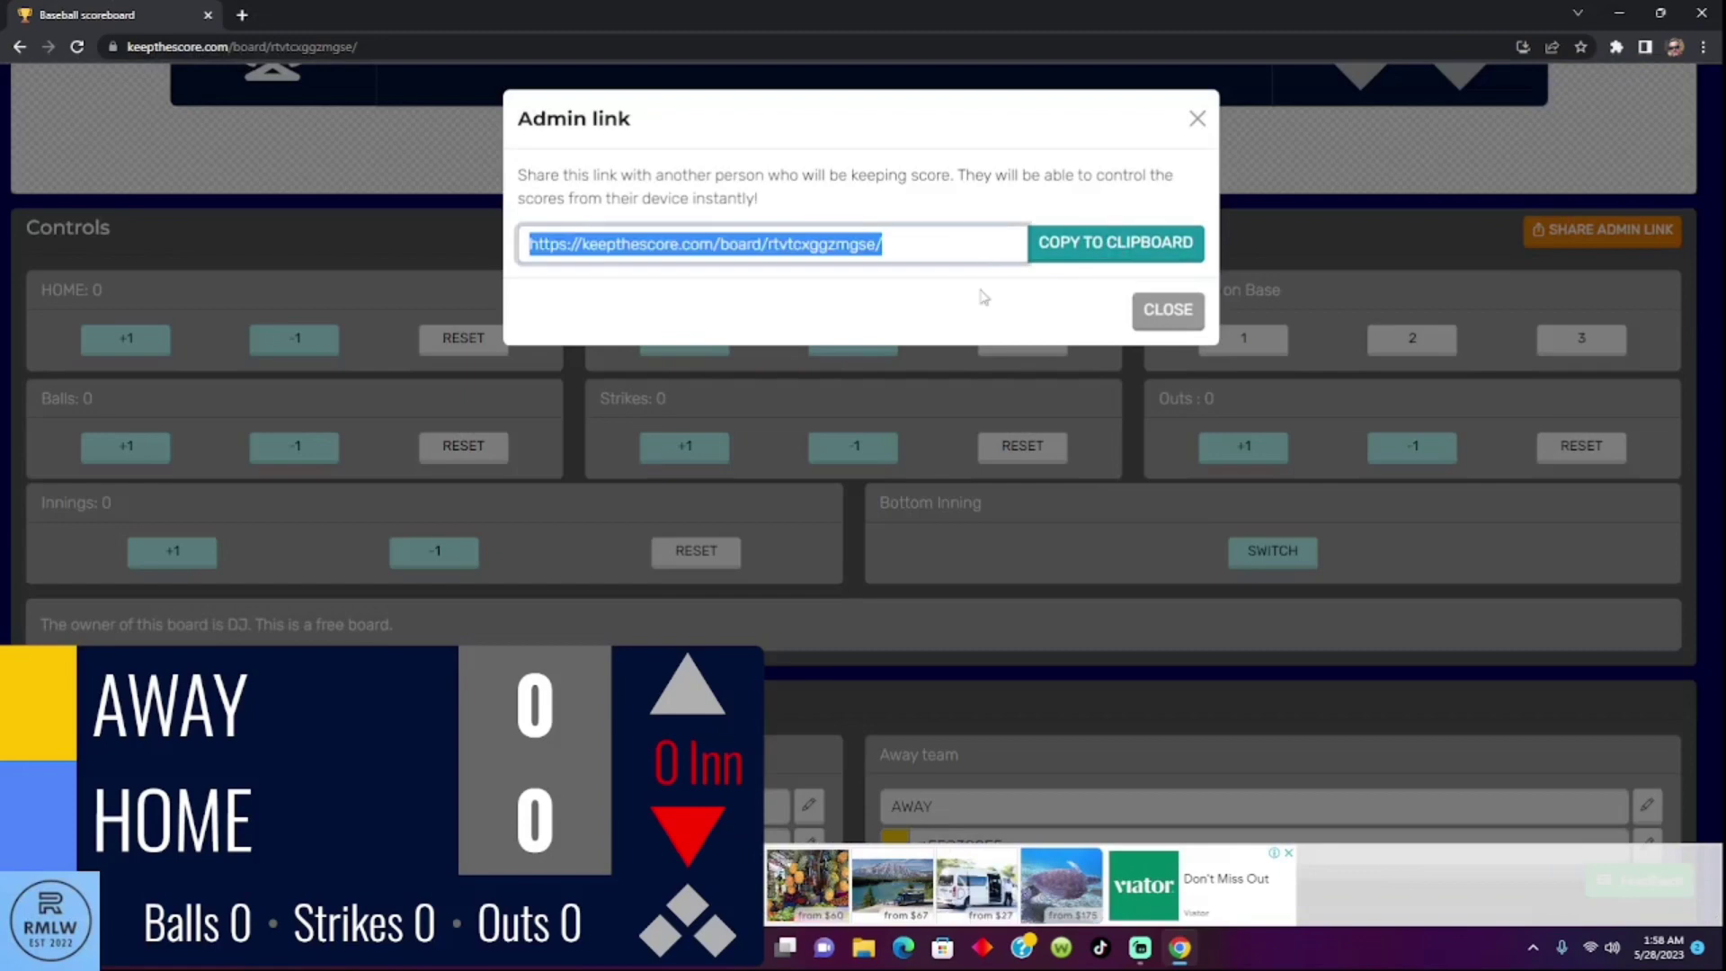
click(1167, 309)
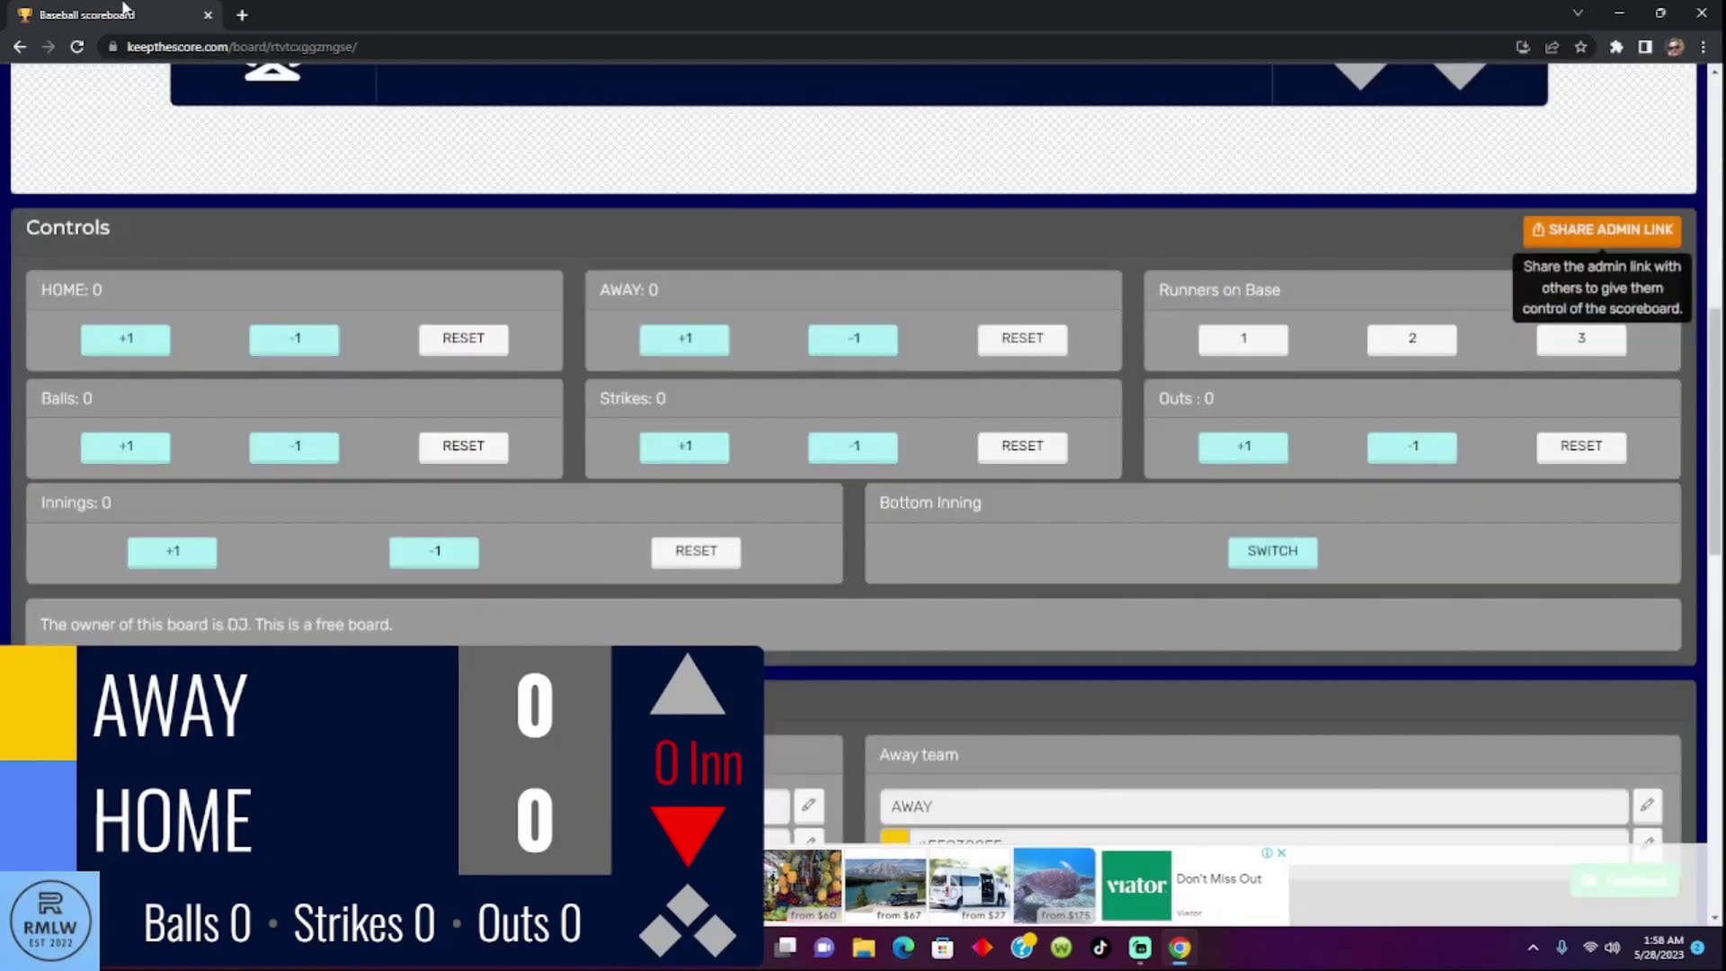
click(240, 14)
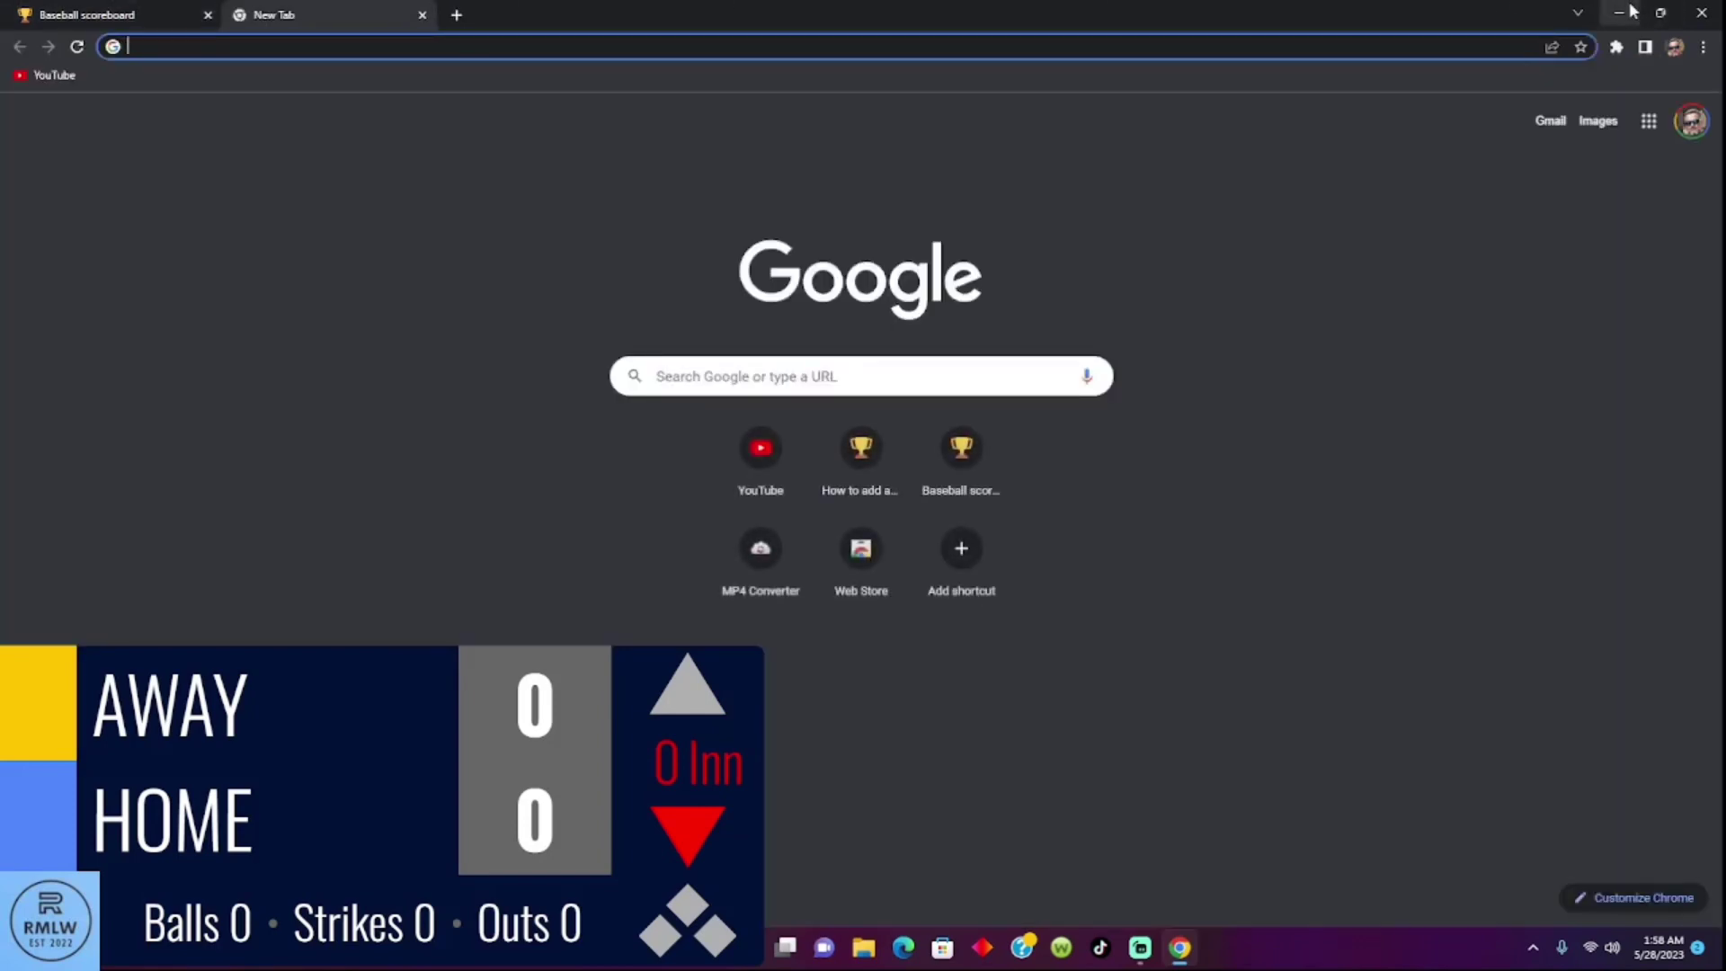
Step: Open Discord and post the copied admin link in the four-member group chat
click(1618, 14)
double_click(100, 572)
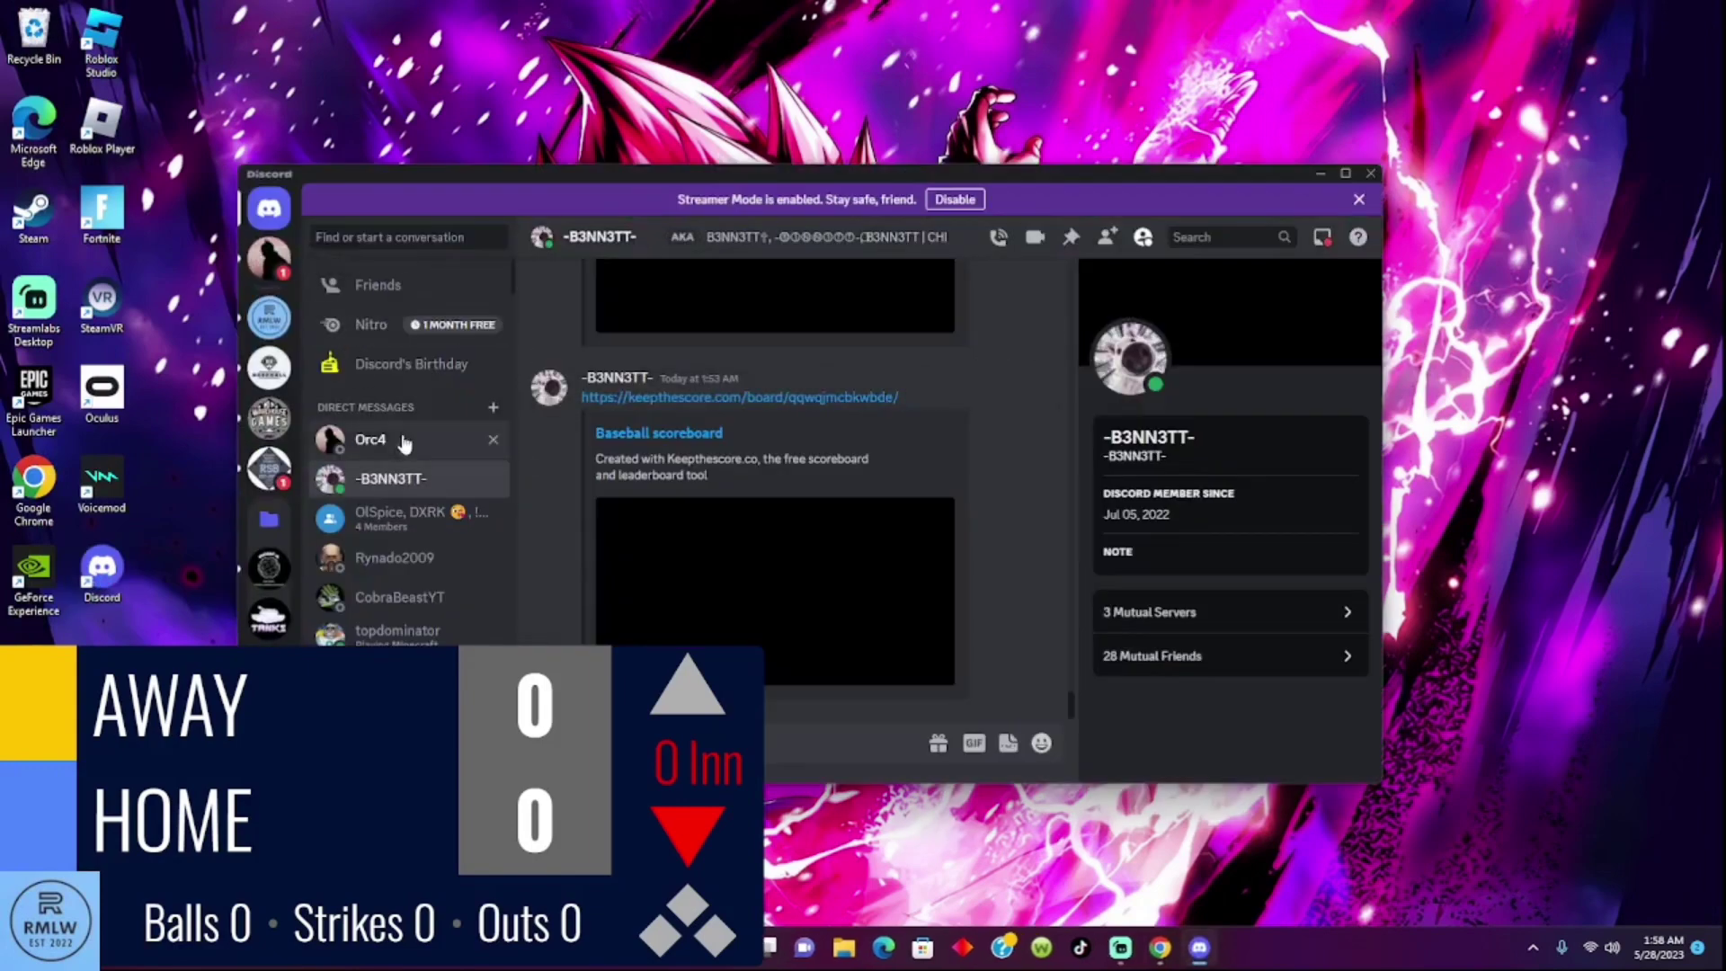
click(405, 518)
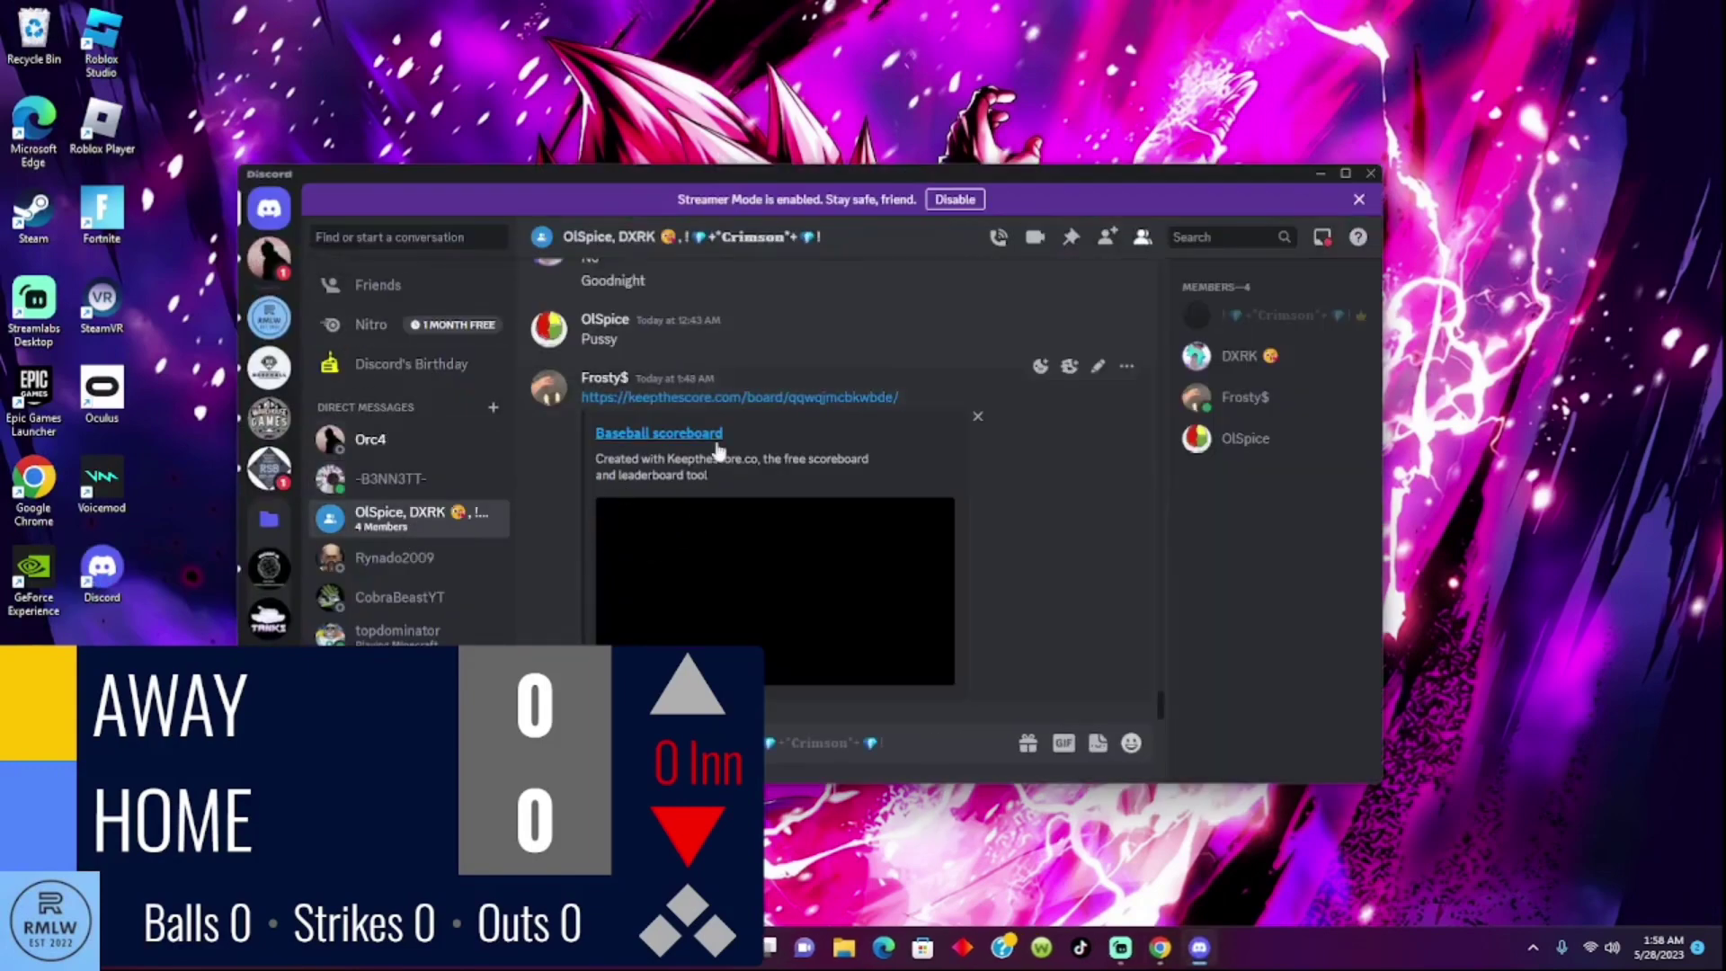
key(ctrl+v)
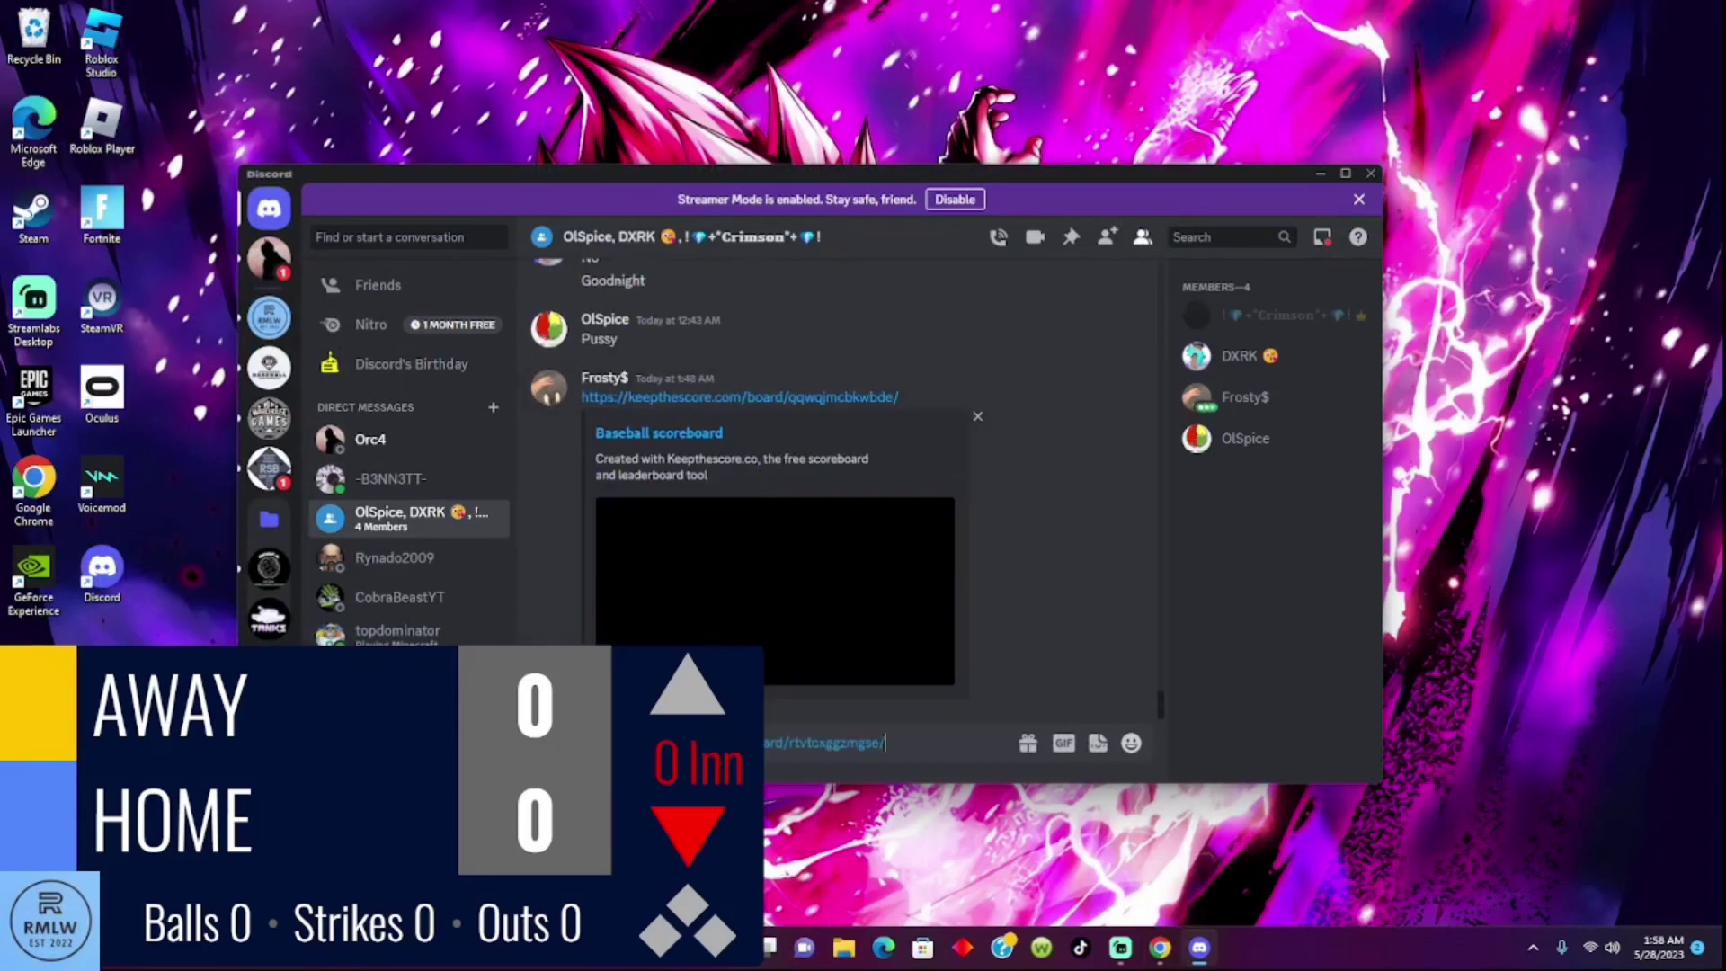
key(Return)
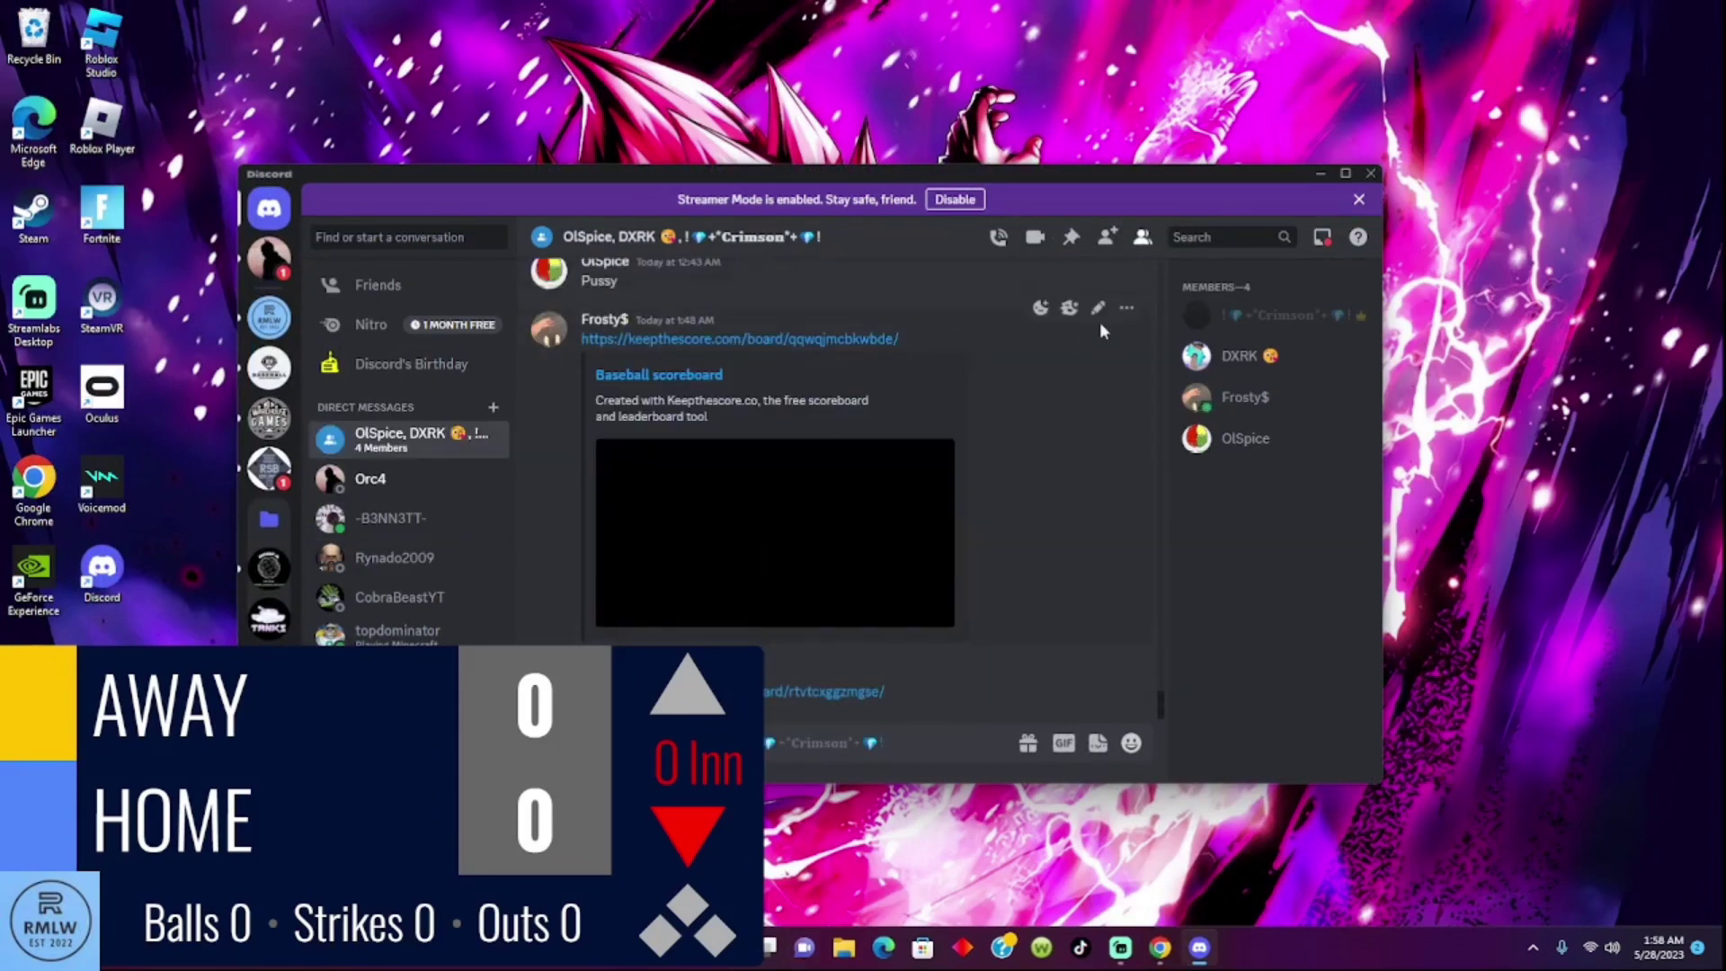
Step: Delete the older scoreboard link message
click(1125, 266)
click(1013, 573)
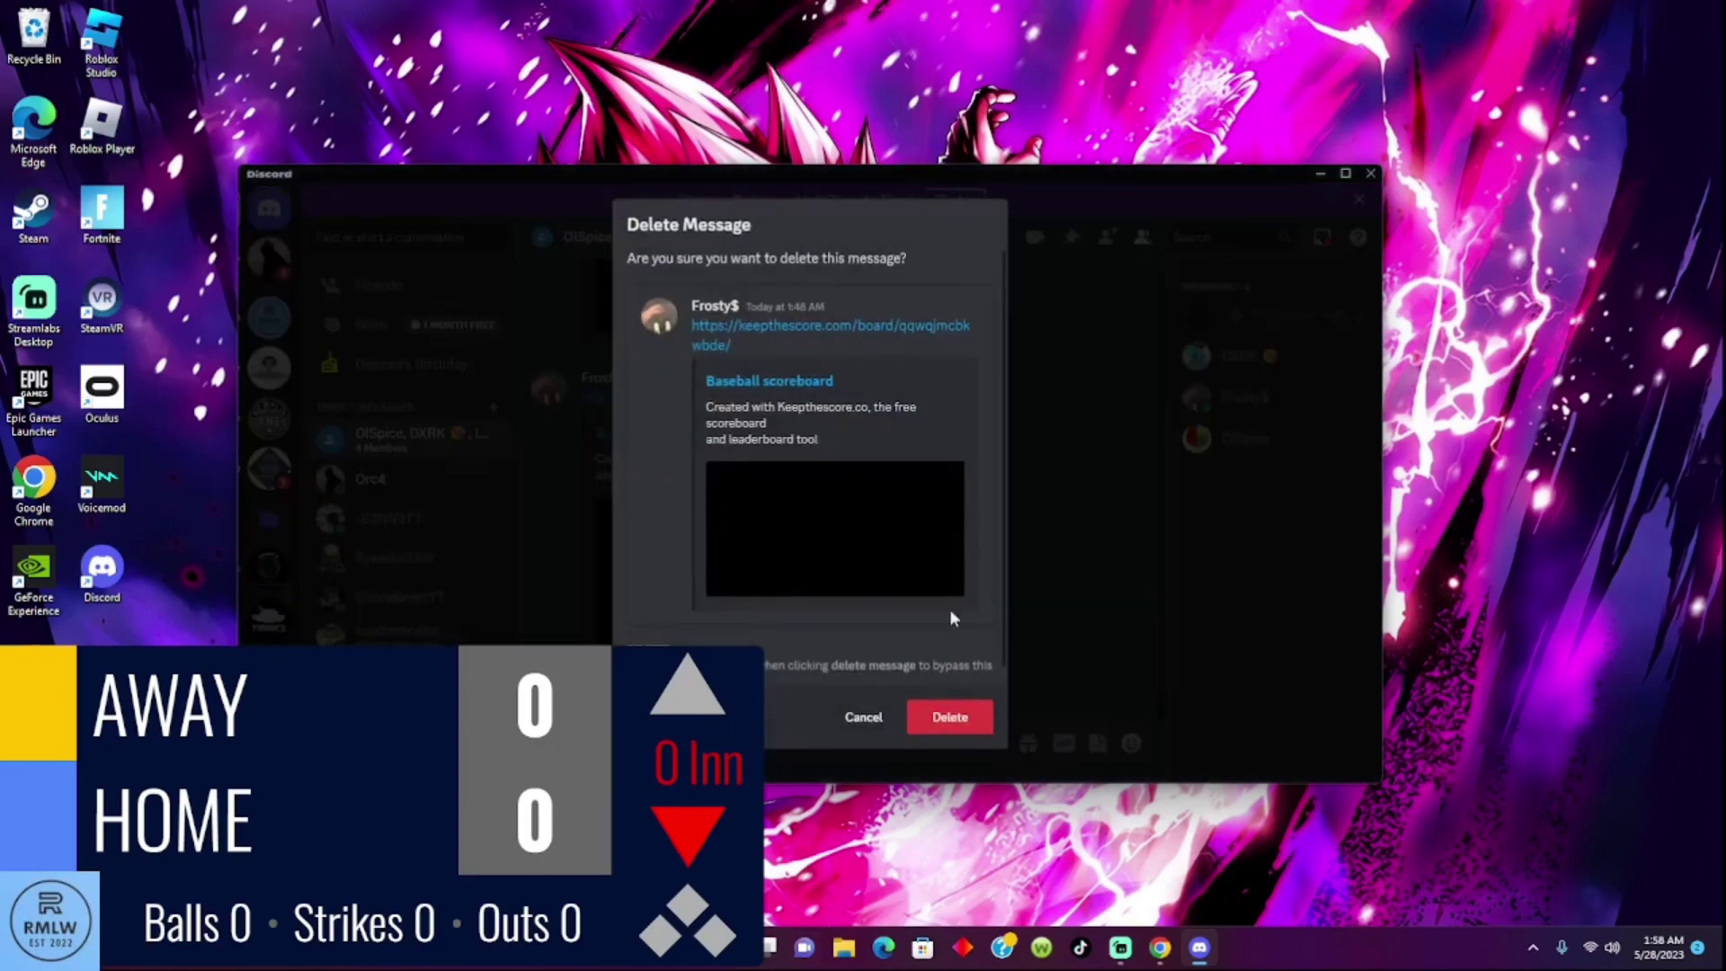
click(949, 714)
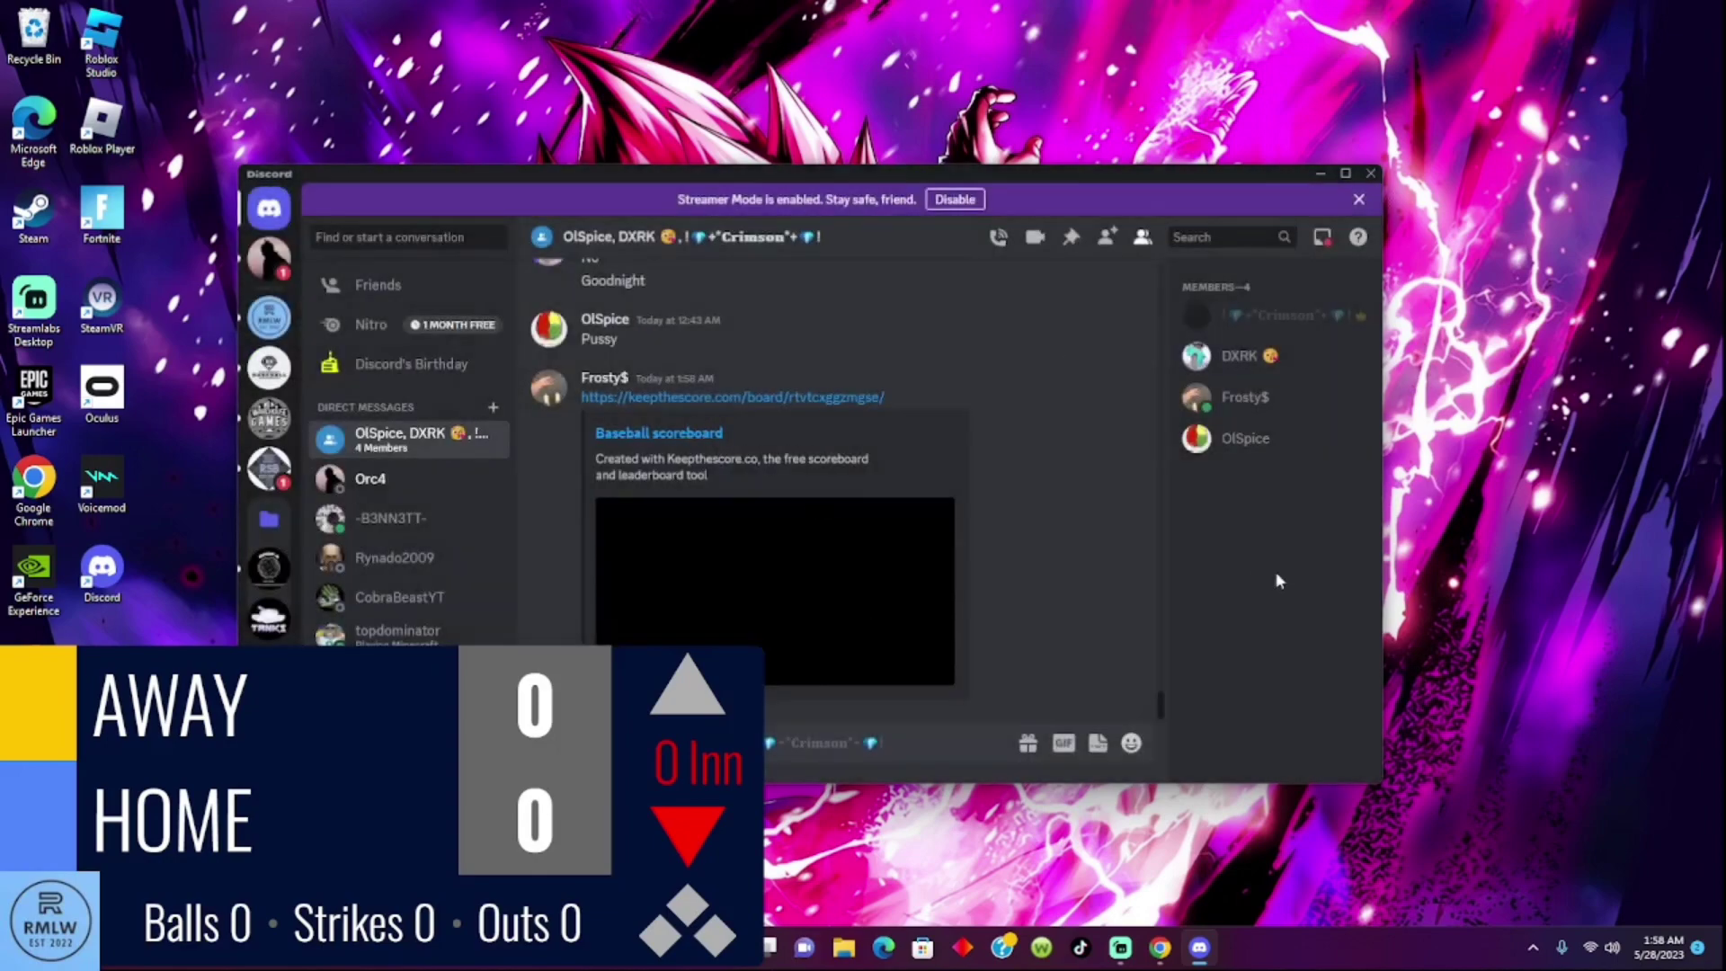